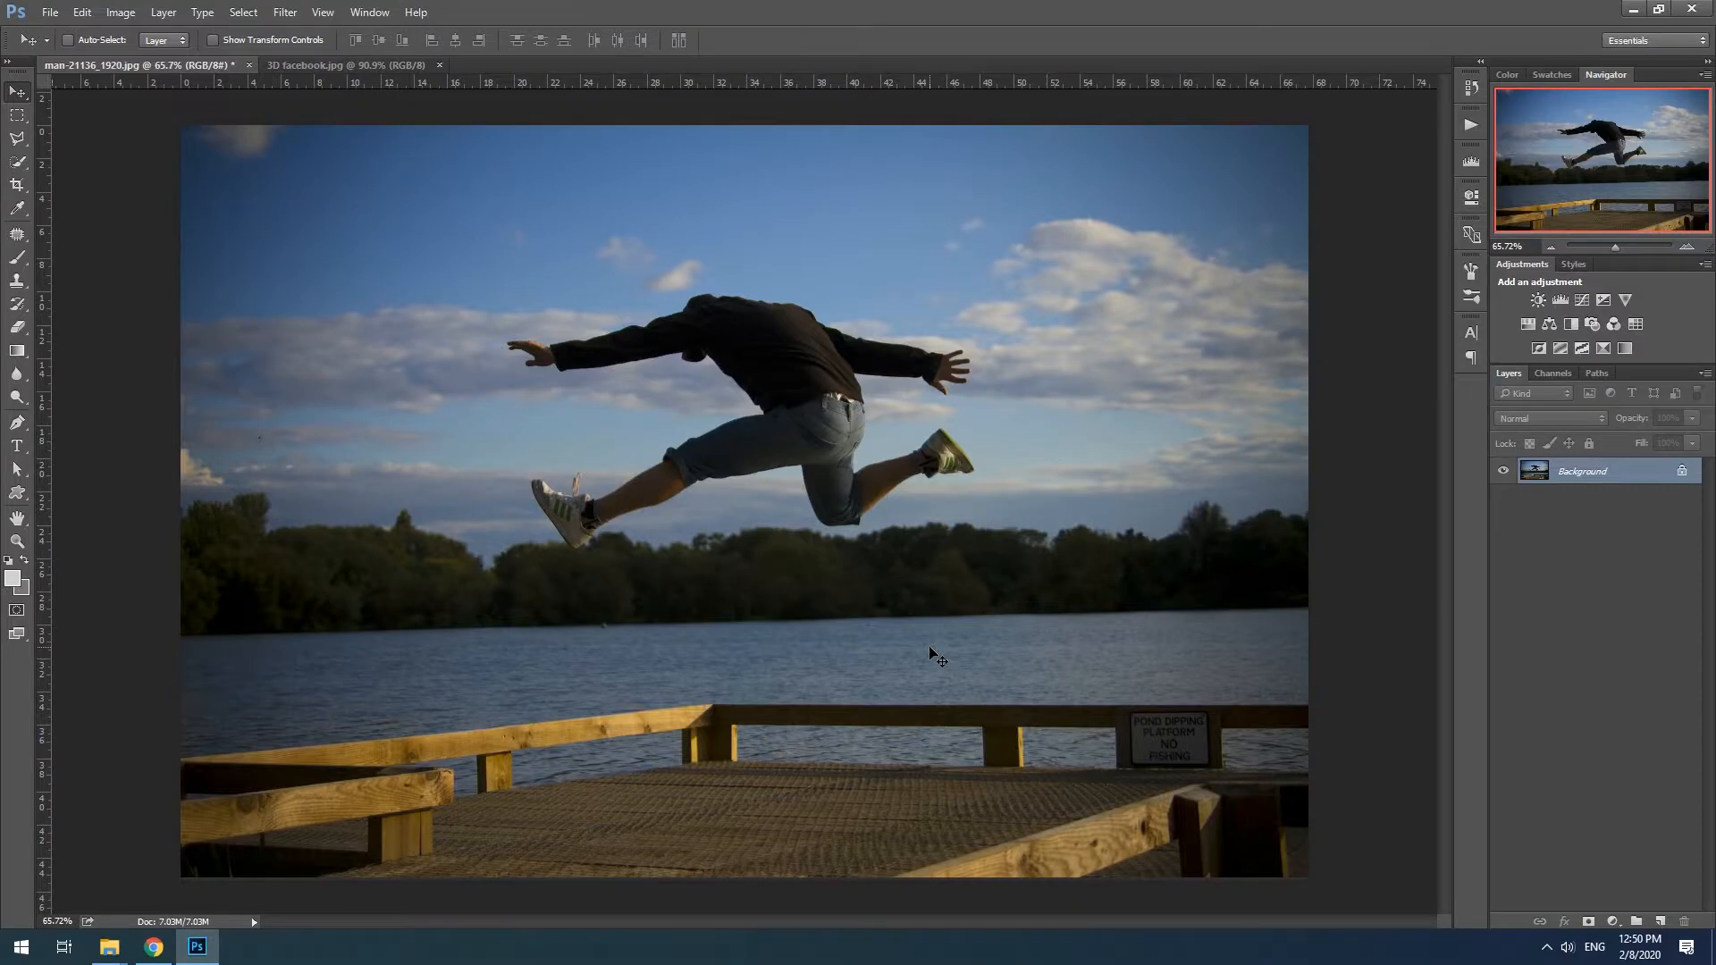
- Select the jumping man with the Quick Selection tool, adding his front shoe and its loose lace with a smaller brush
left_click(17, 162)
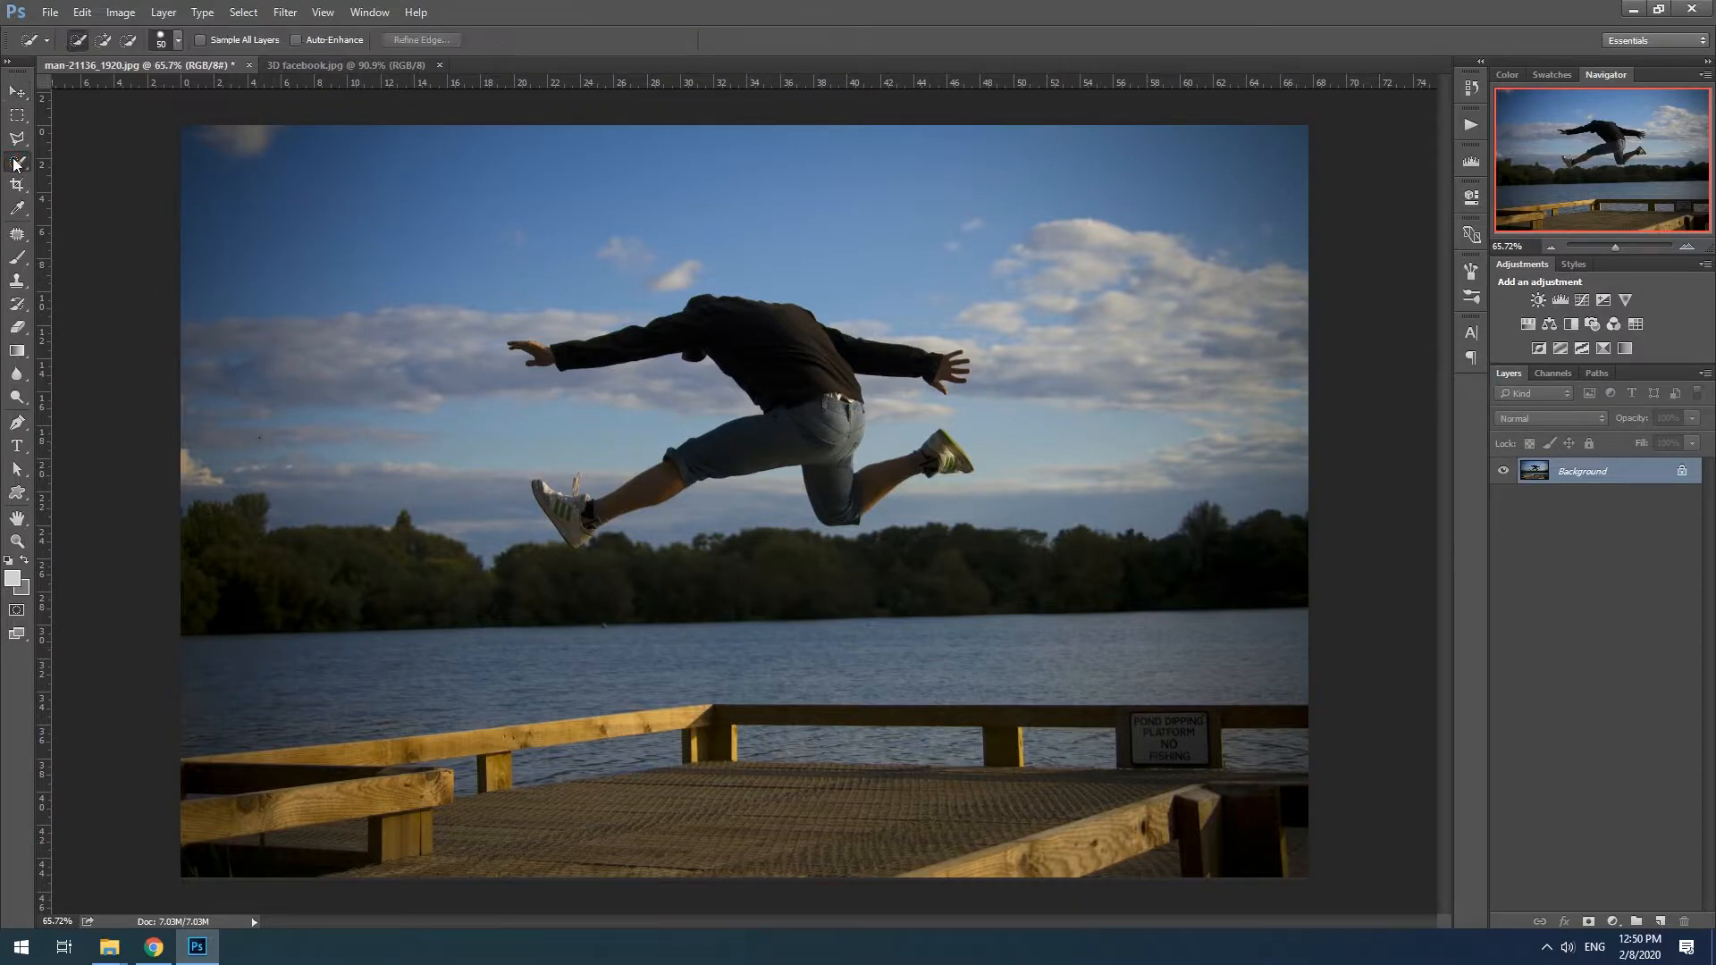
mouse_move(741, 357)
left_mouse_down()
mouse_move(751, 333)
mouse_move(766, 345)
mouse_move(818, 445)
left_mouse_up()
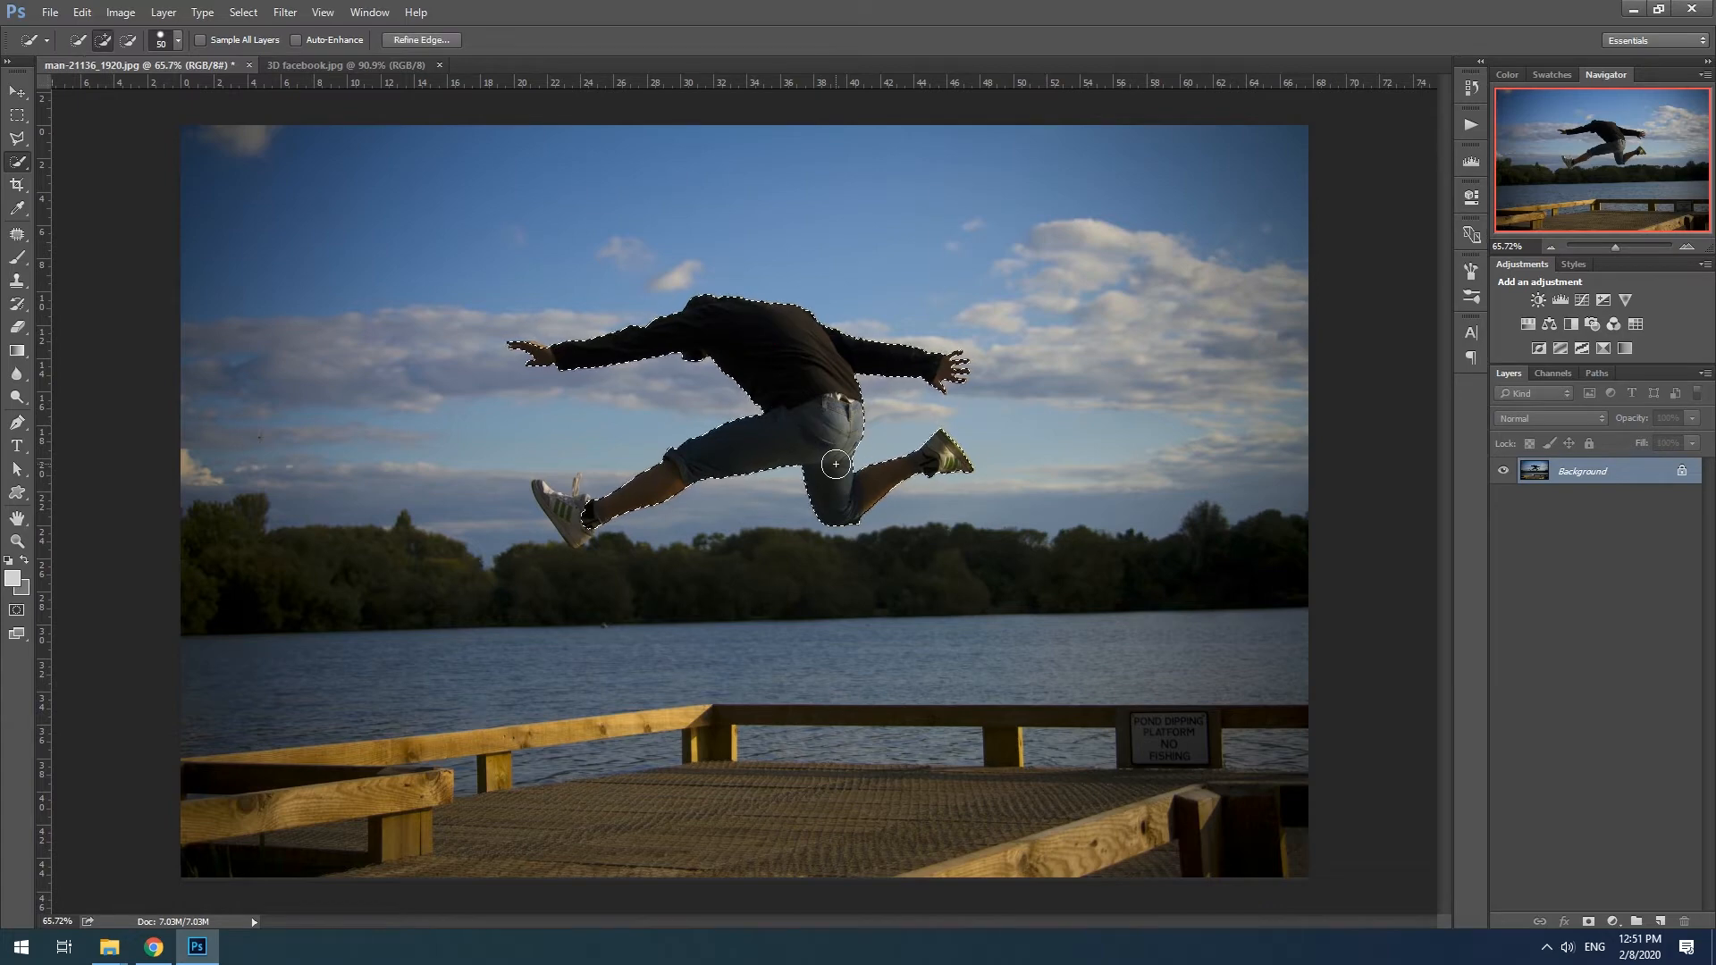
key("bracketleft")
key("bracketleft")
key("bracketleft")
scroll(530, 360, "up", 5)
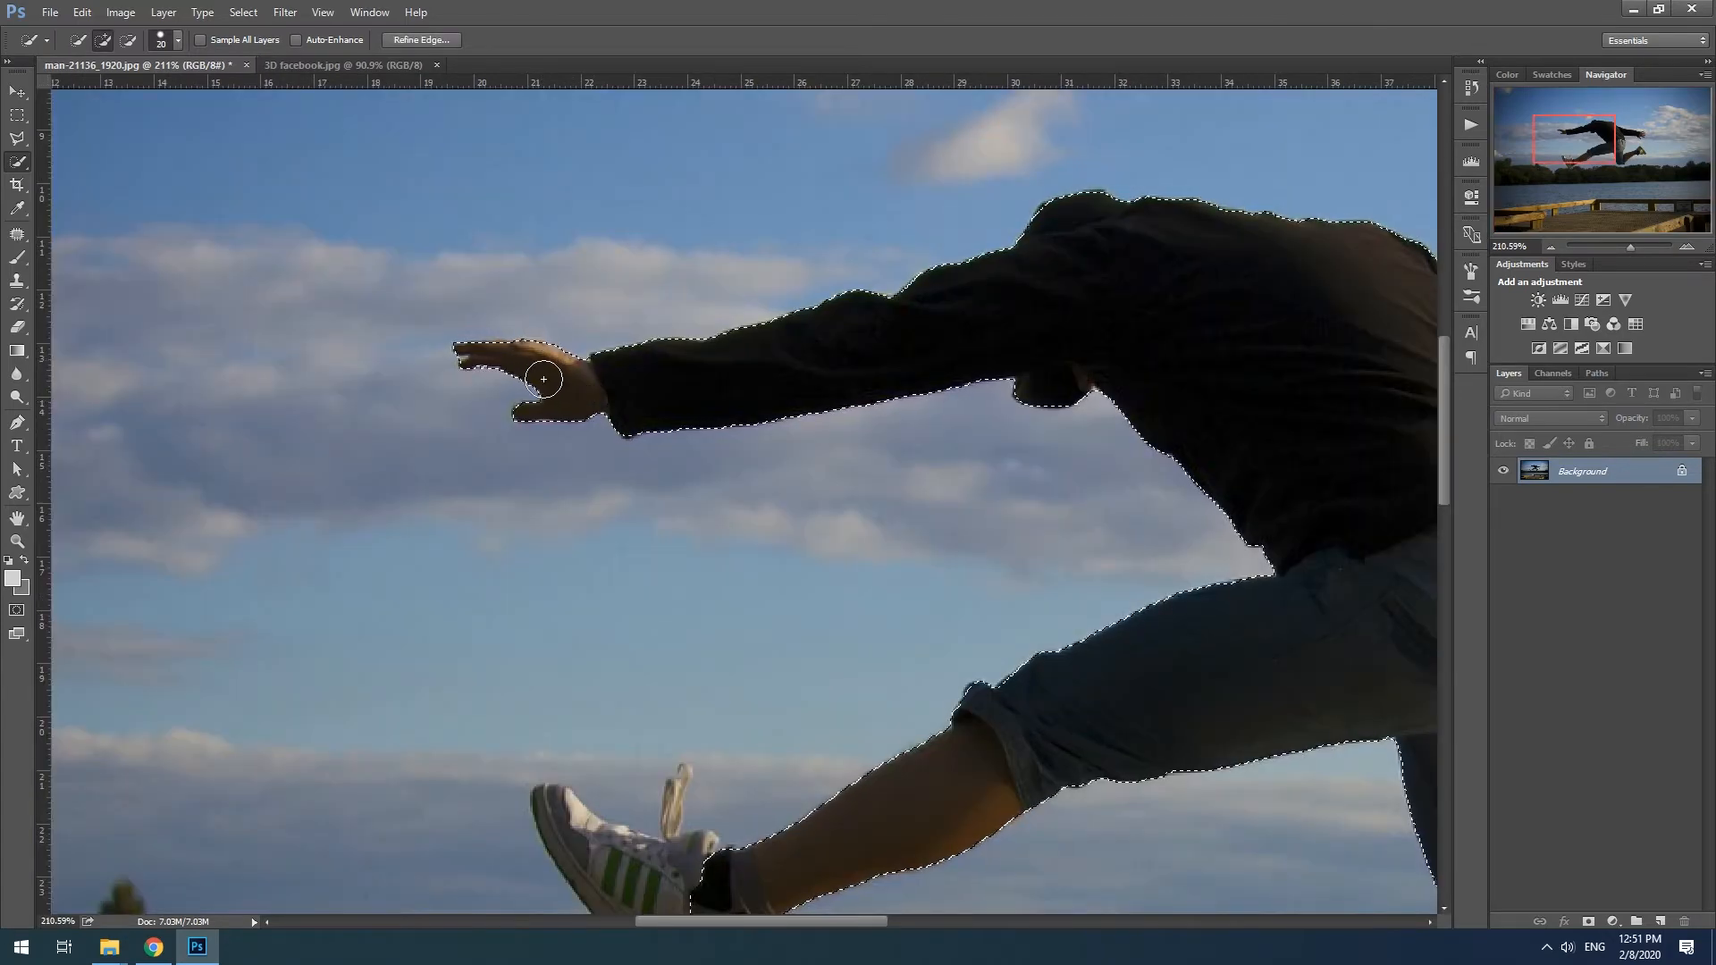
left_click_drag(780, 761, 822, 583)
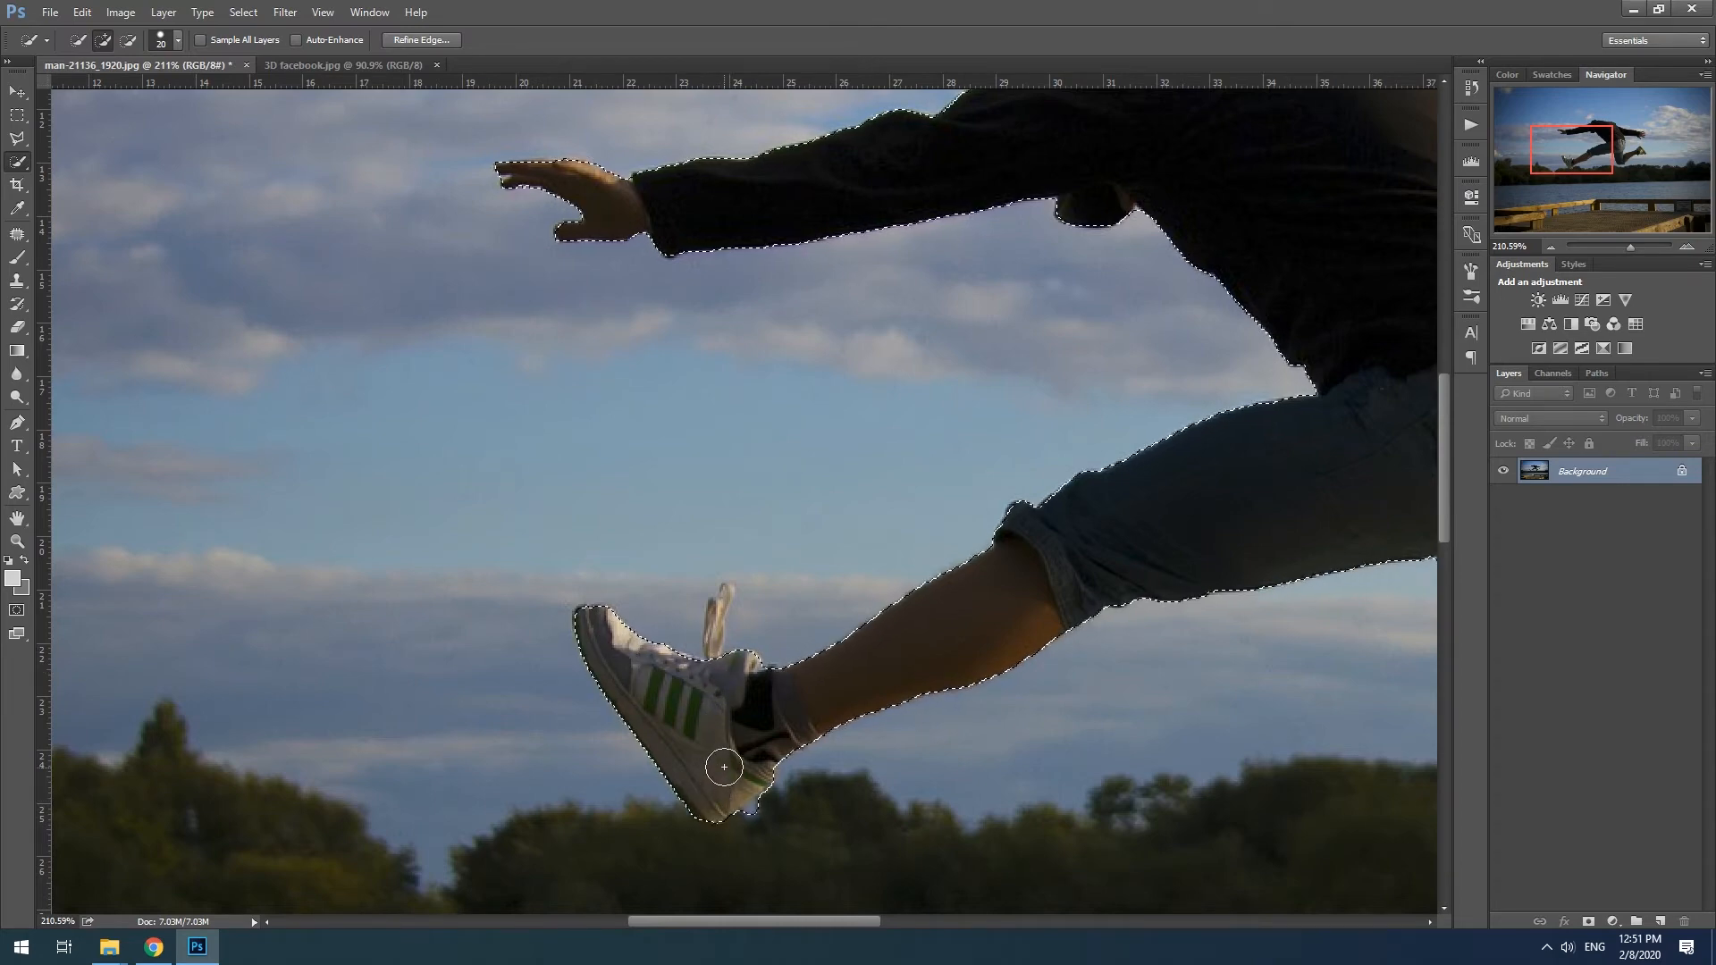
key("bracketleft")
left_click(720, 609)
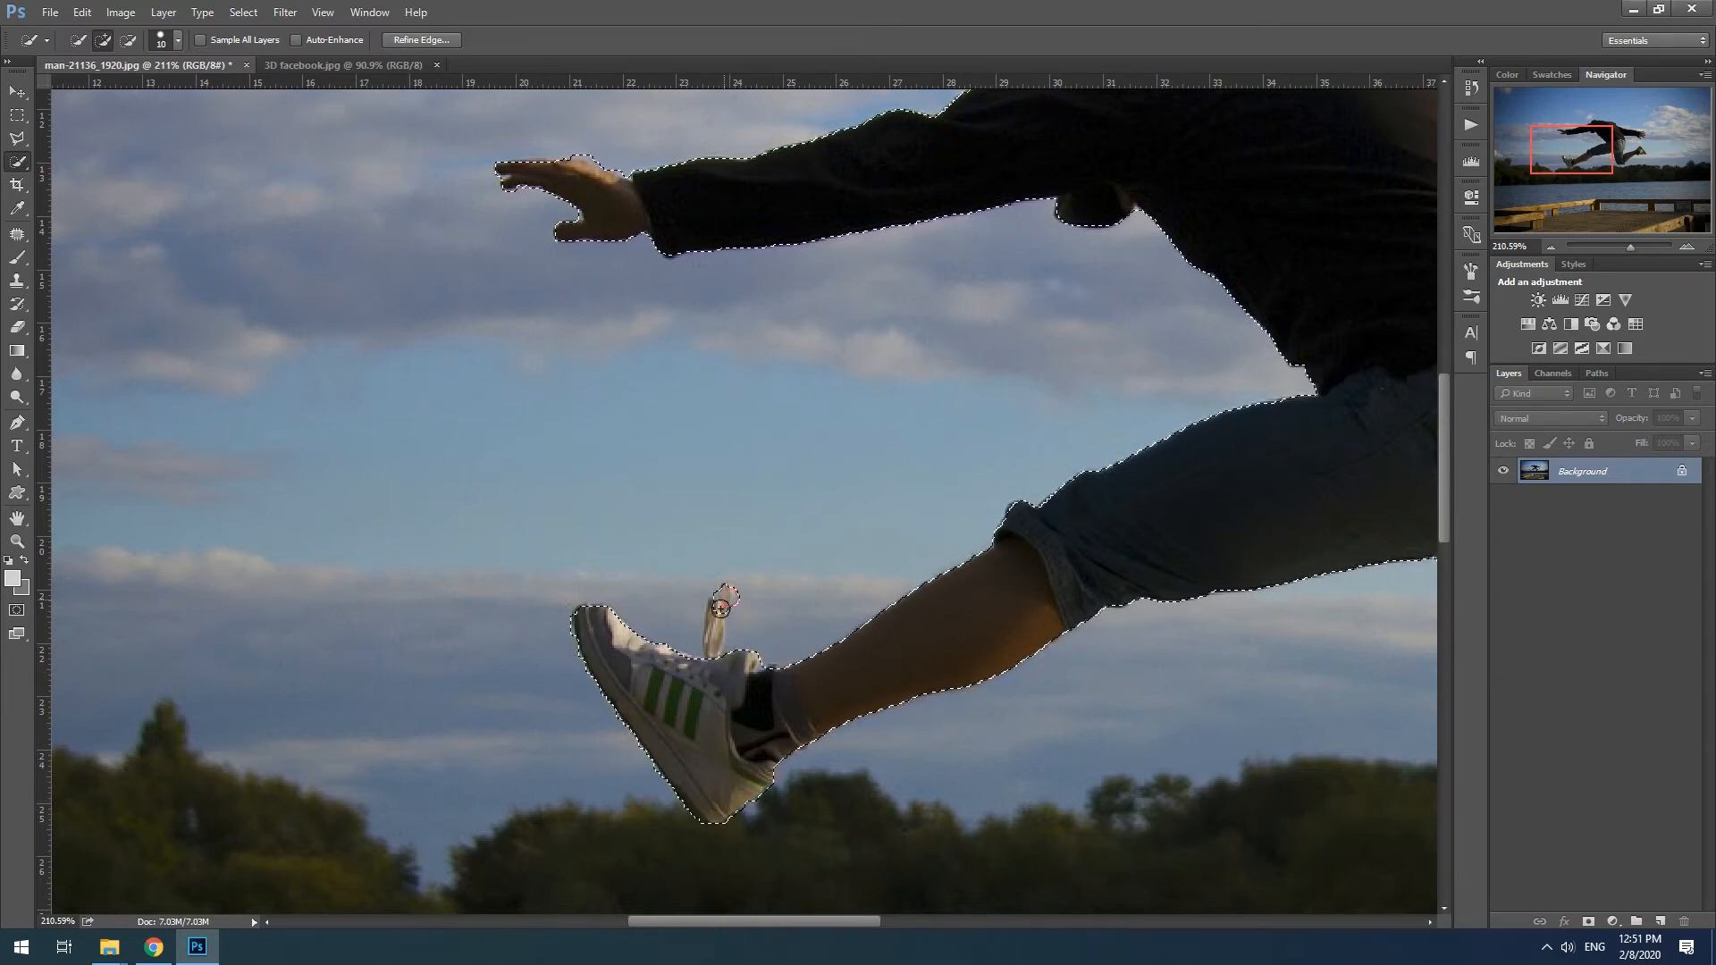
- Refine the selection around the man's rear leg, rear shoe and outstretched back hand
key("alt")
left_click_drag(1053, 668, 551, 679)
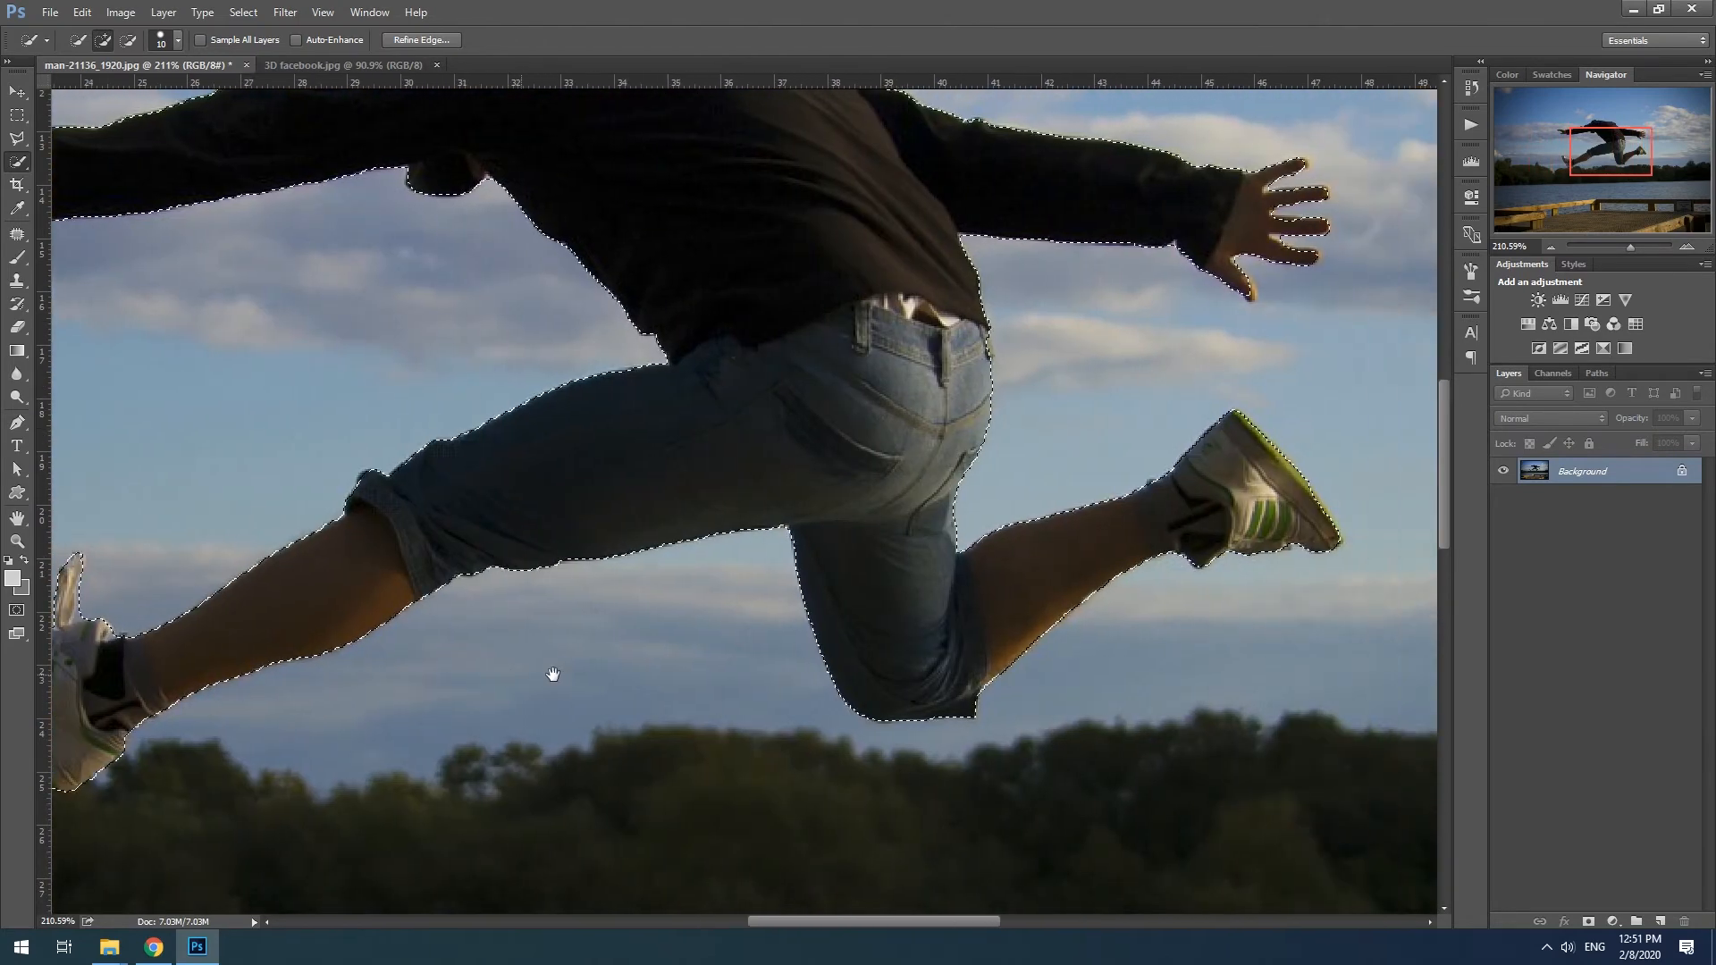
left_click_drag(1140, 550, 1013, 611)
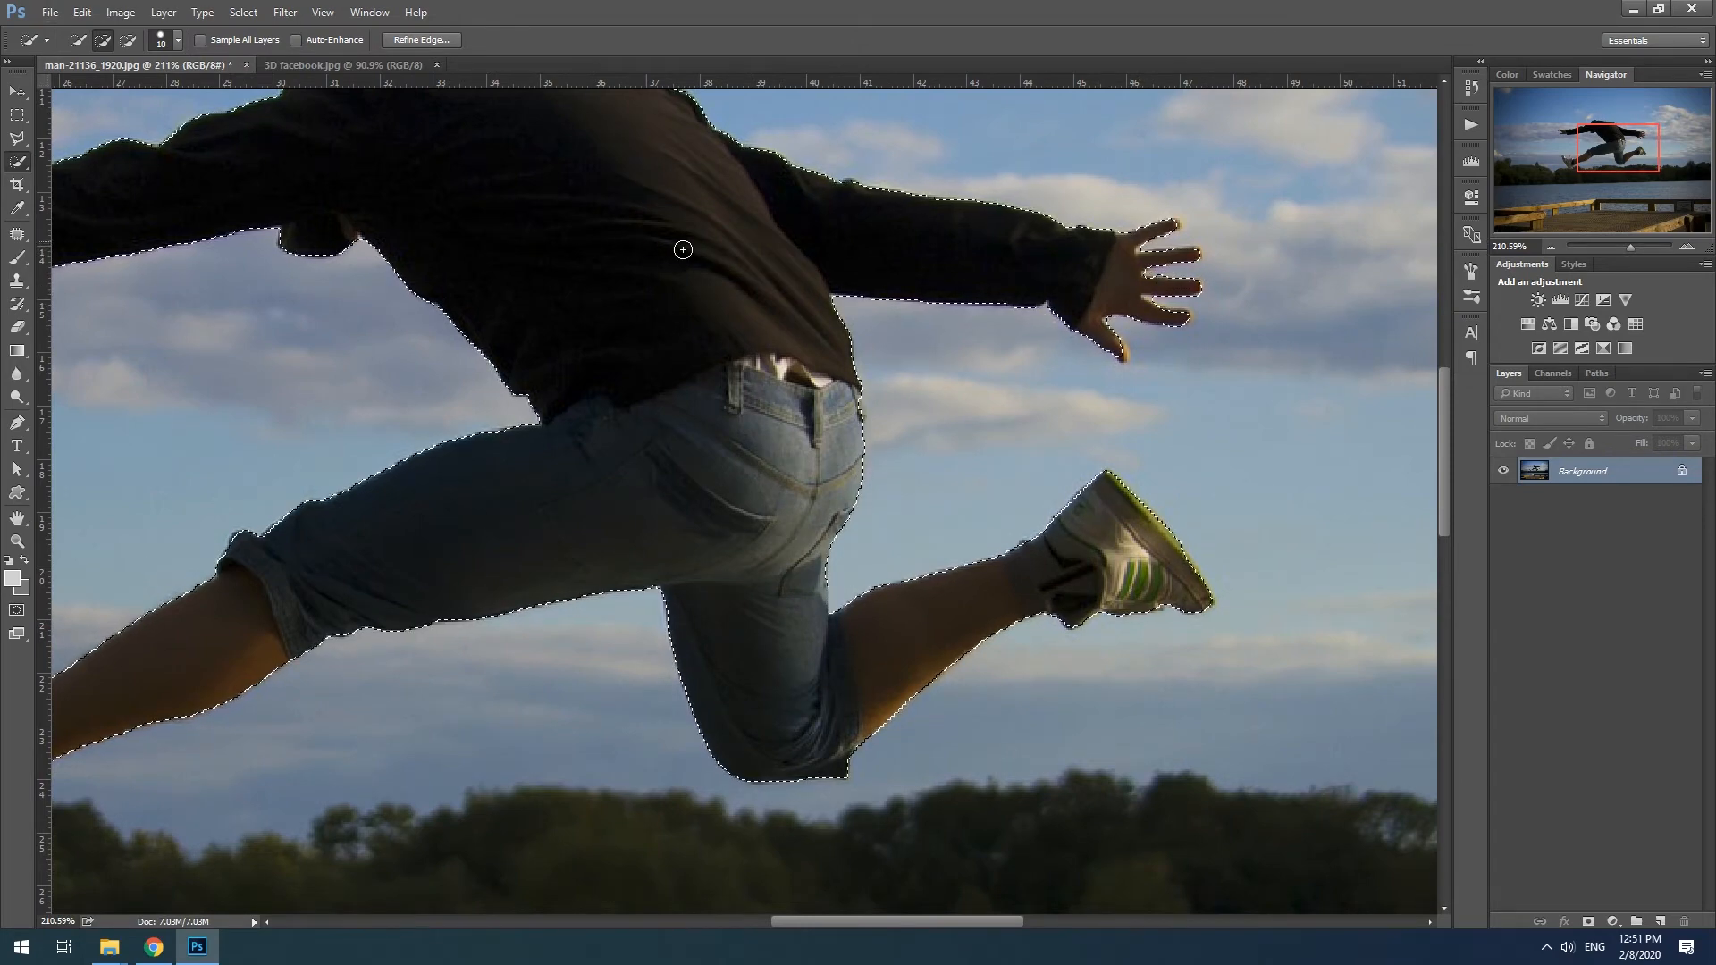
left_click(1122, 355)
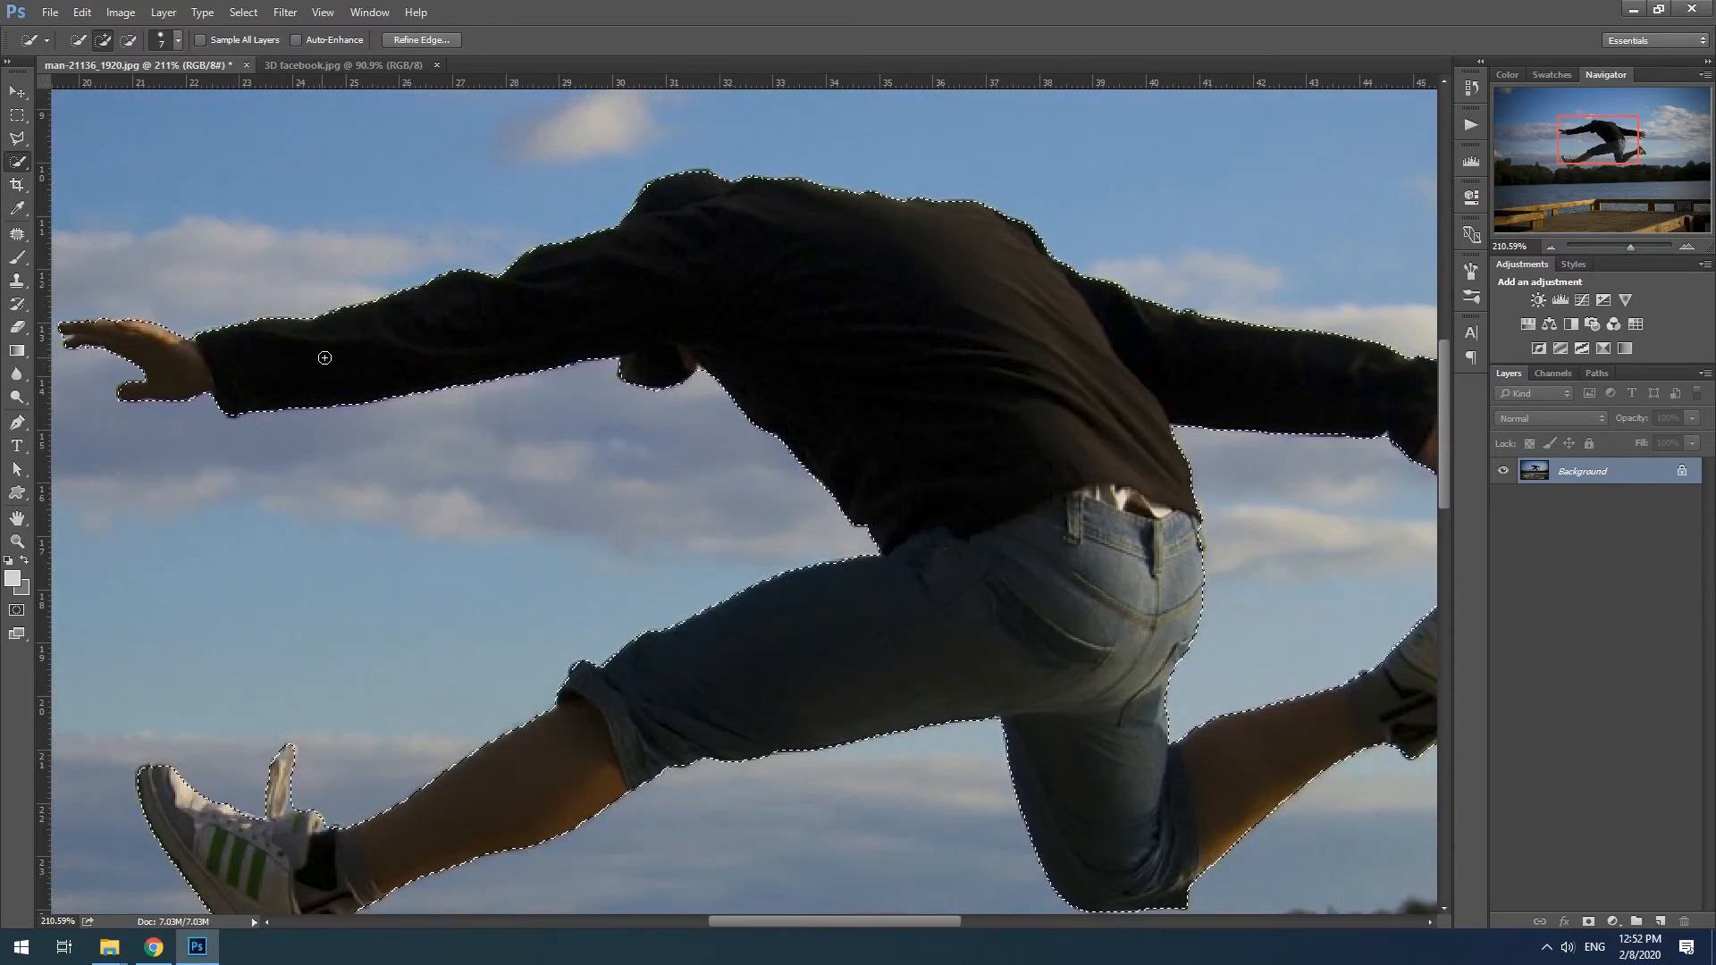
- Copy the selected jumping man onto a new layer
left_click(17, 541)
left_click_drag(938, 467, 876, 461)
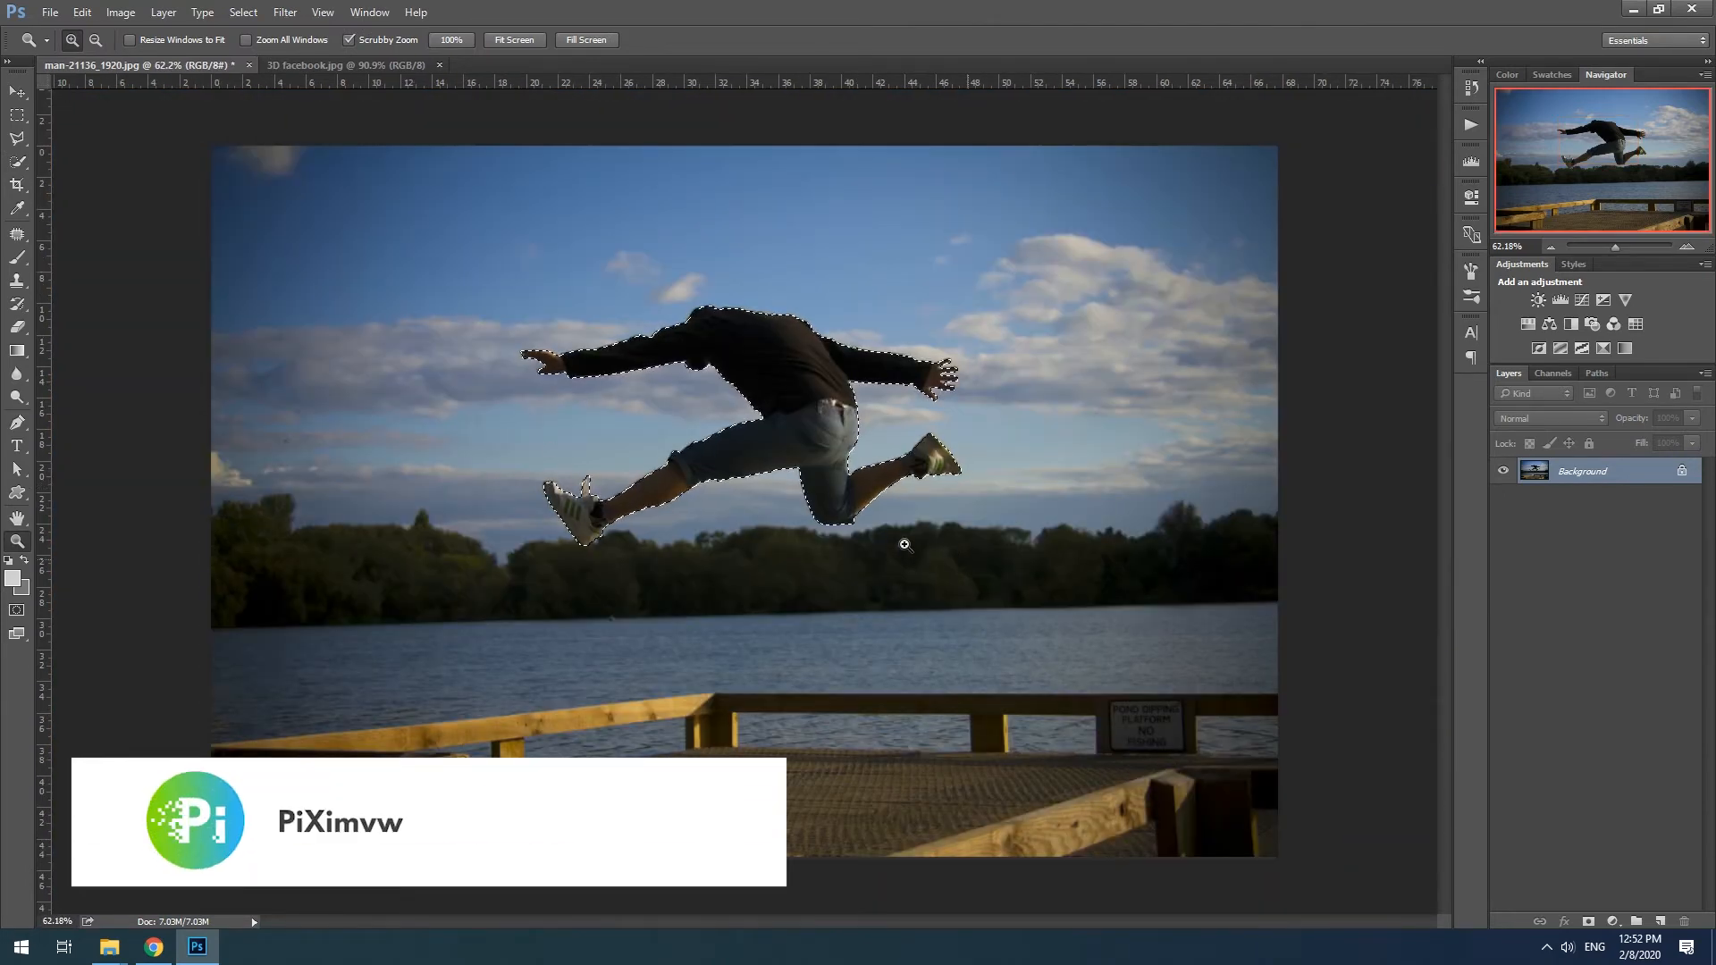
key("m")
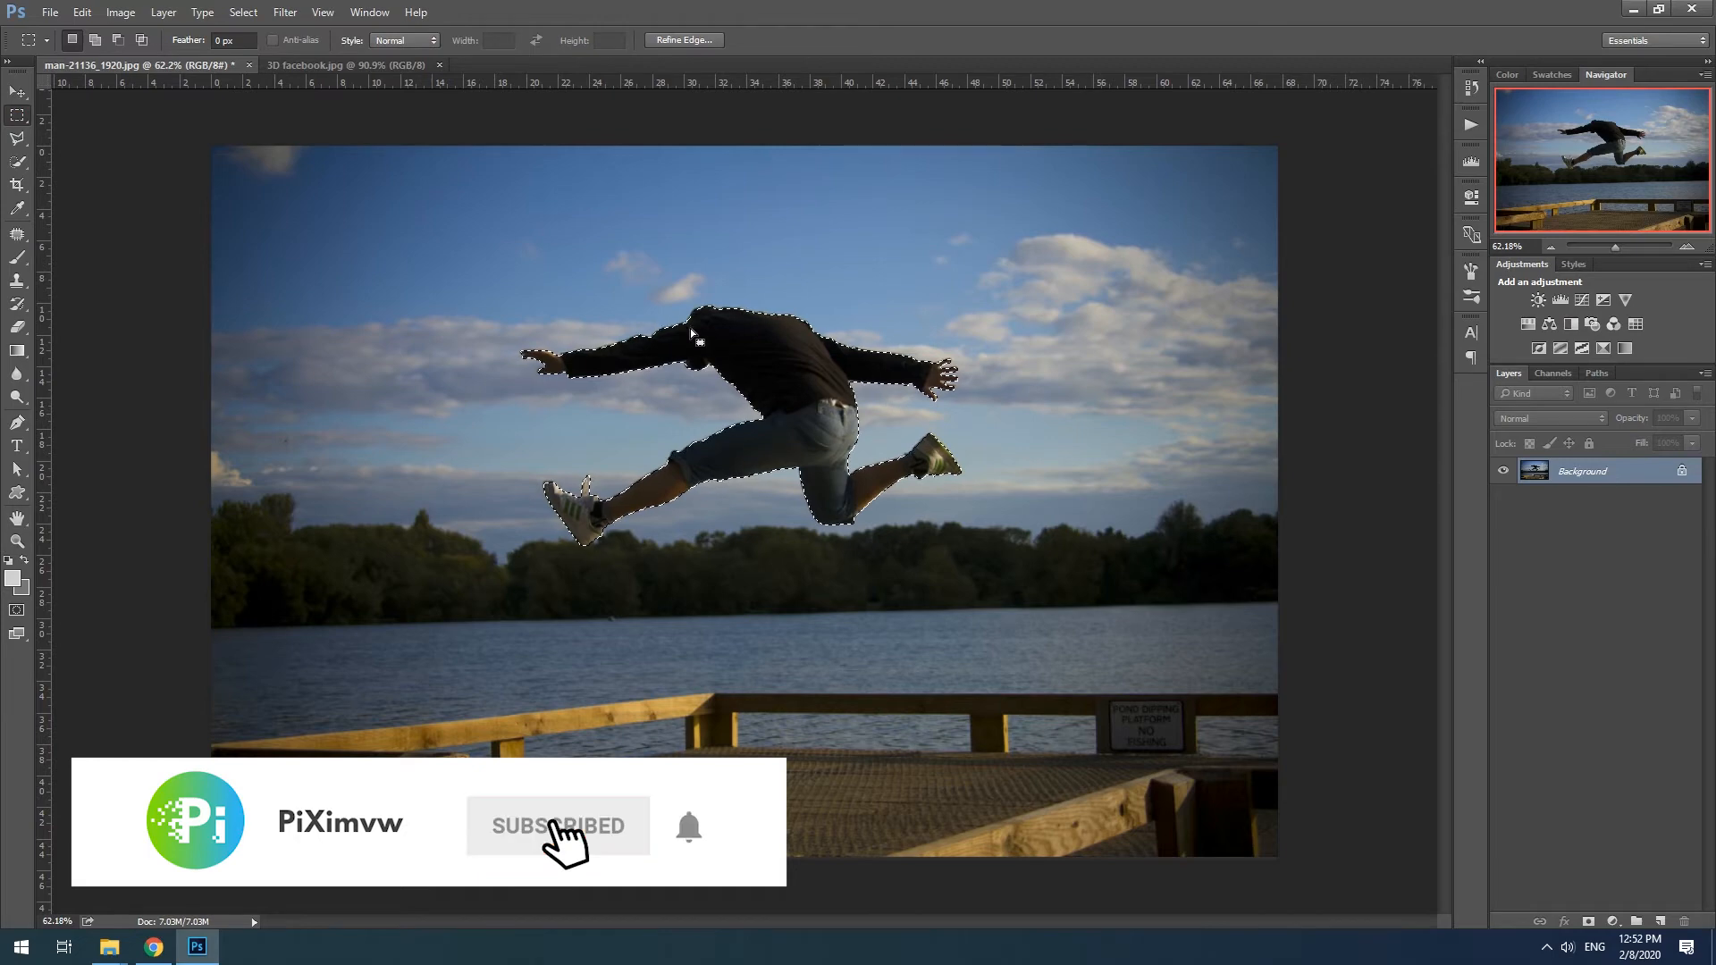
right_click(764, 337)
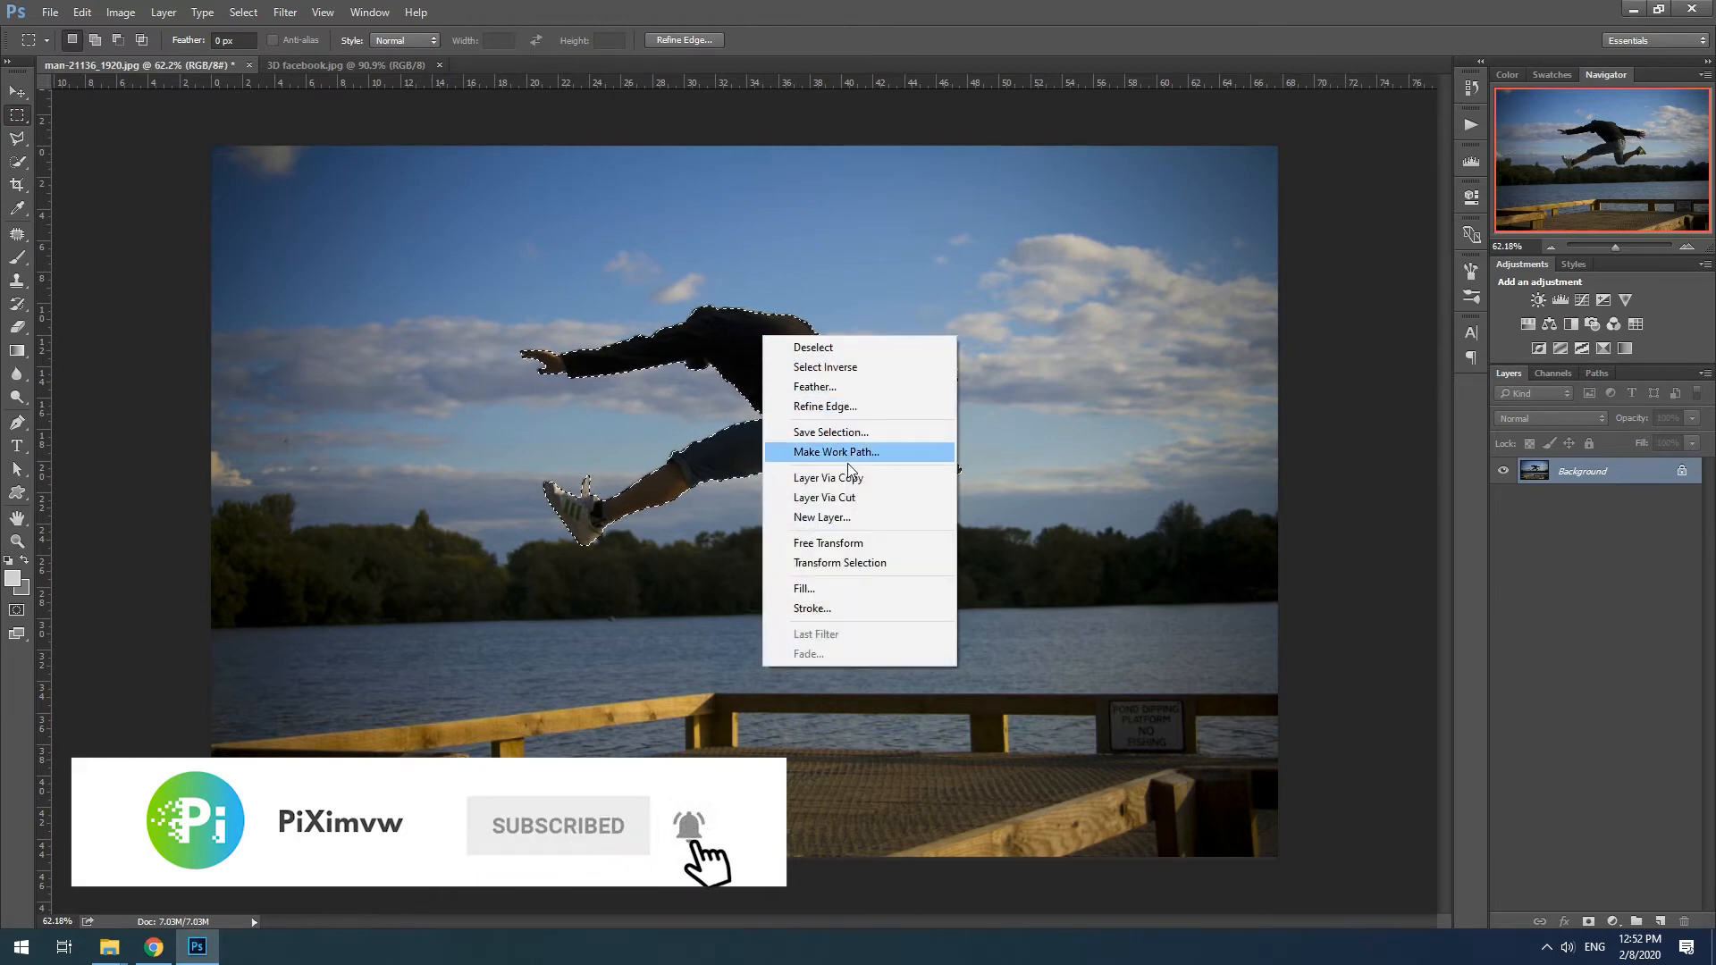
left_click(881, 480)
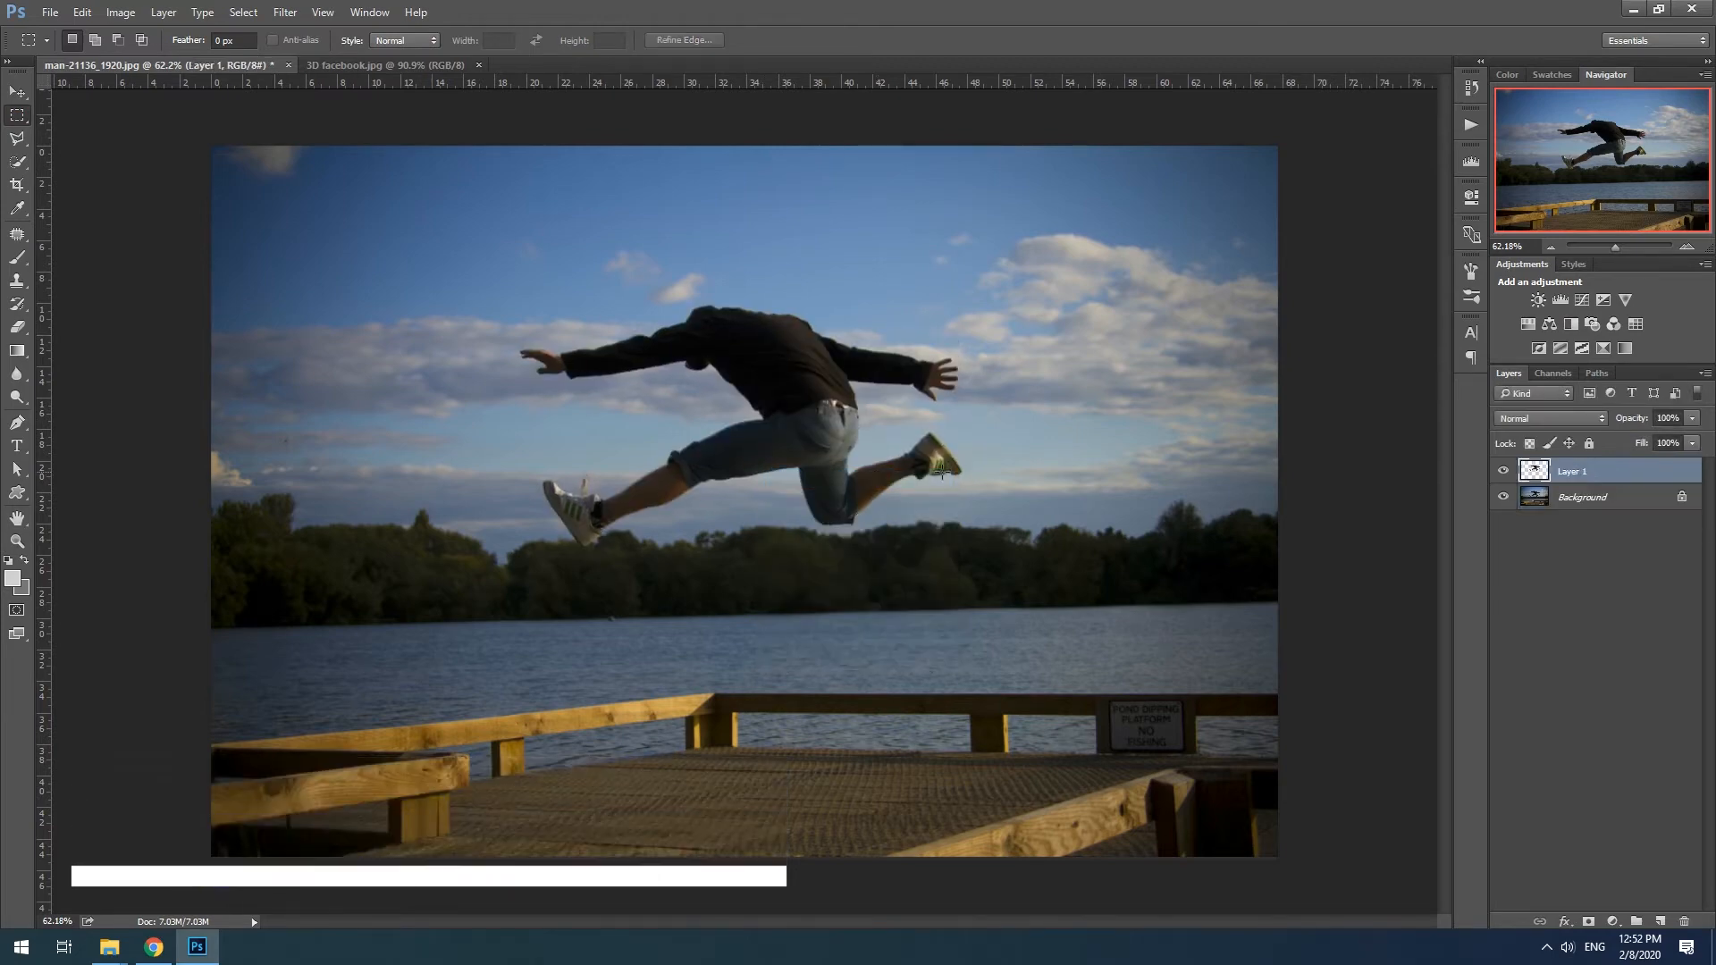
- Outline the wooden pier on the Background layer with the Polygonal Lasso and copy it onto a new layer
left_click(1504, 472, "alt")
left_click(1504, 497)
left_click(1536, 497)
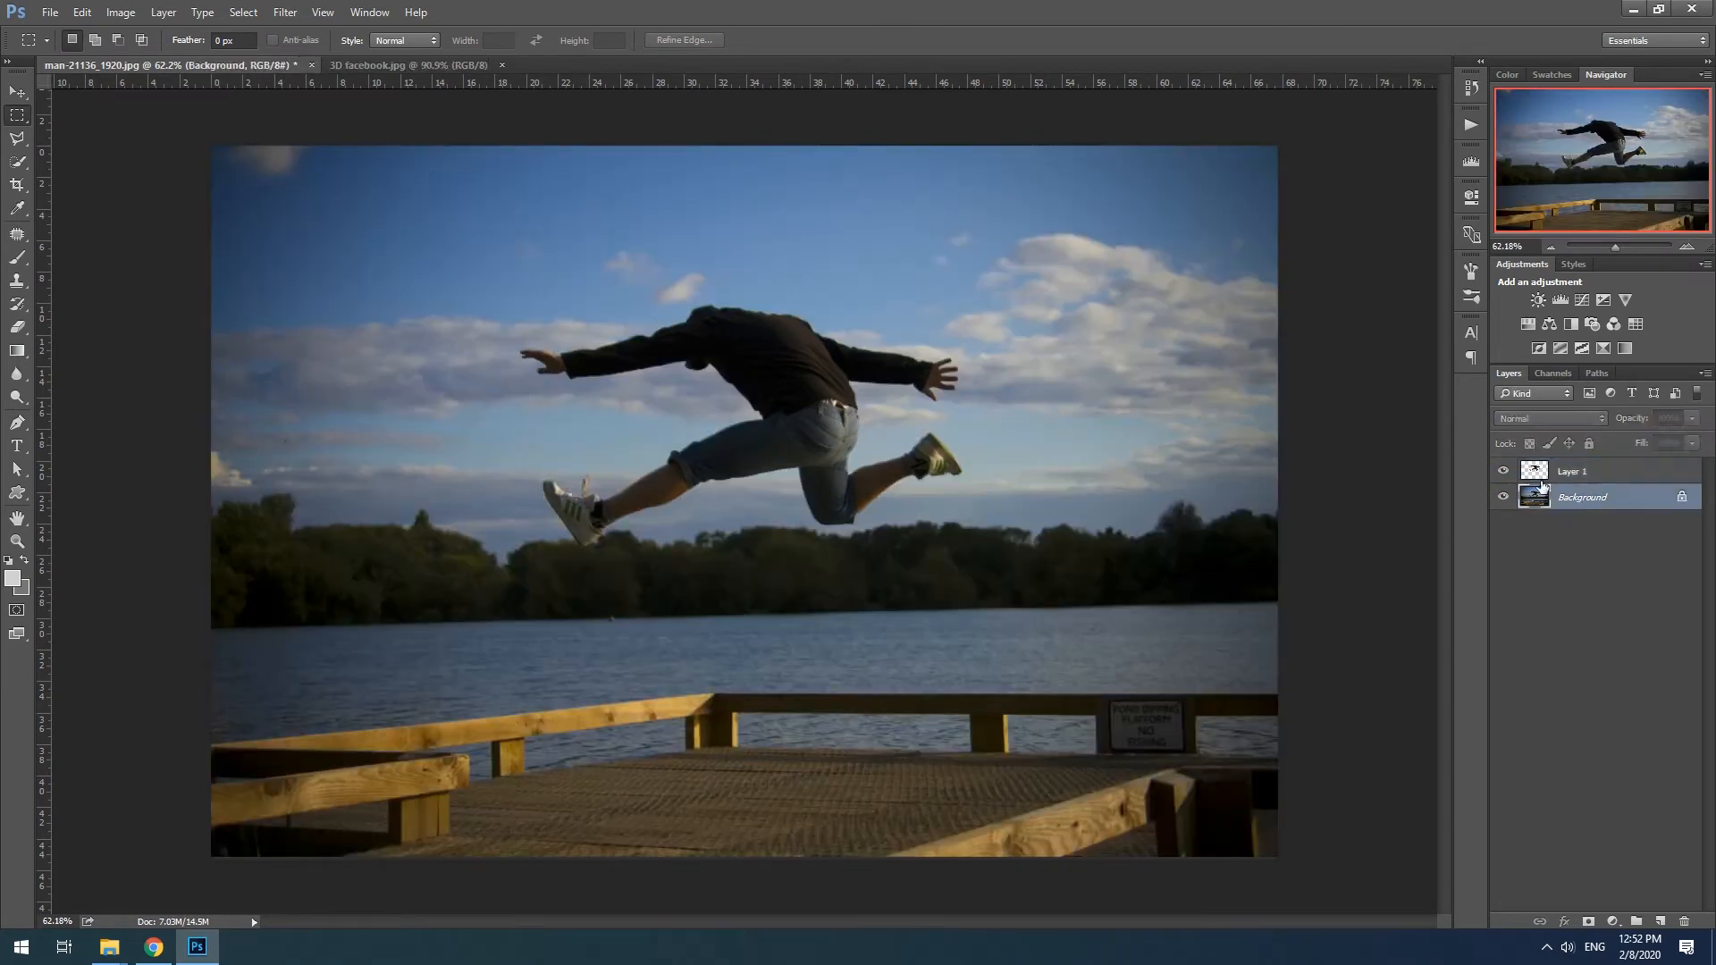
left_click(17, 138)
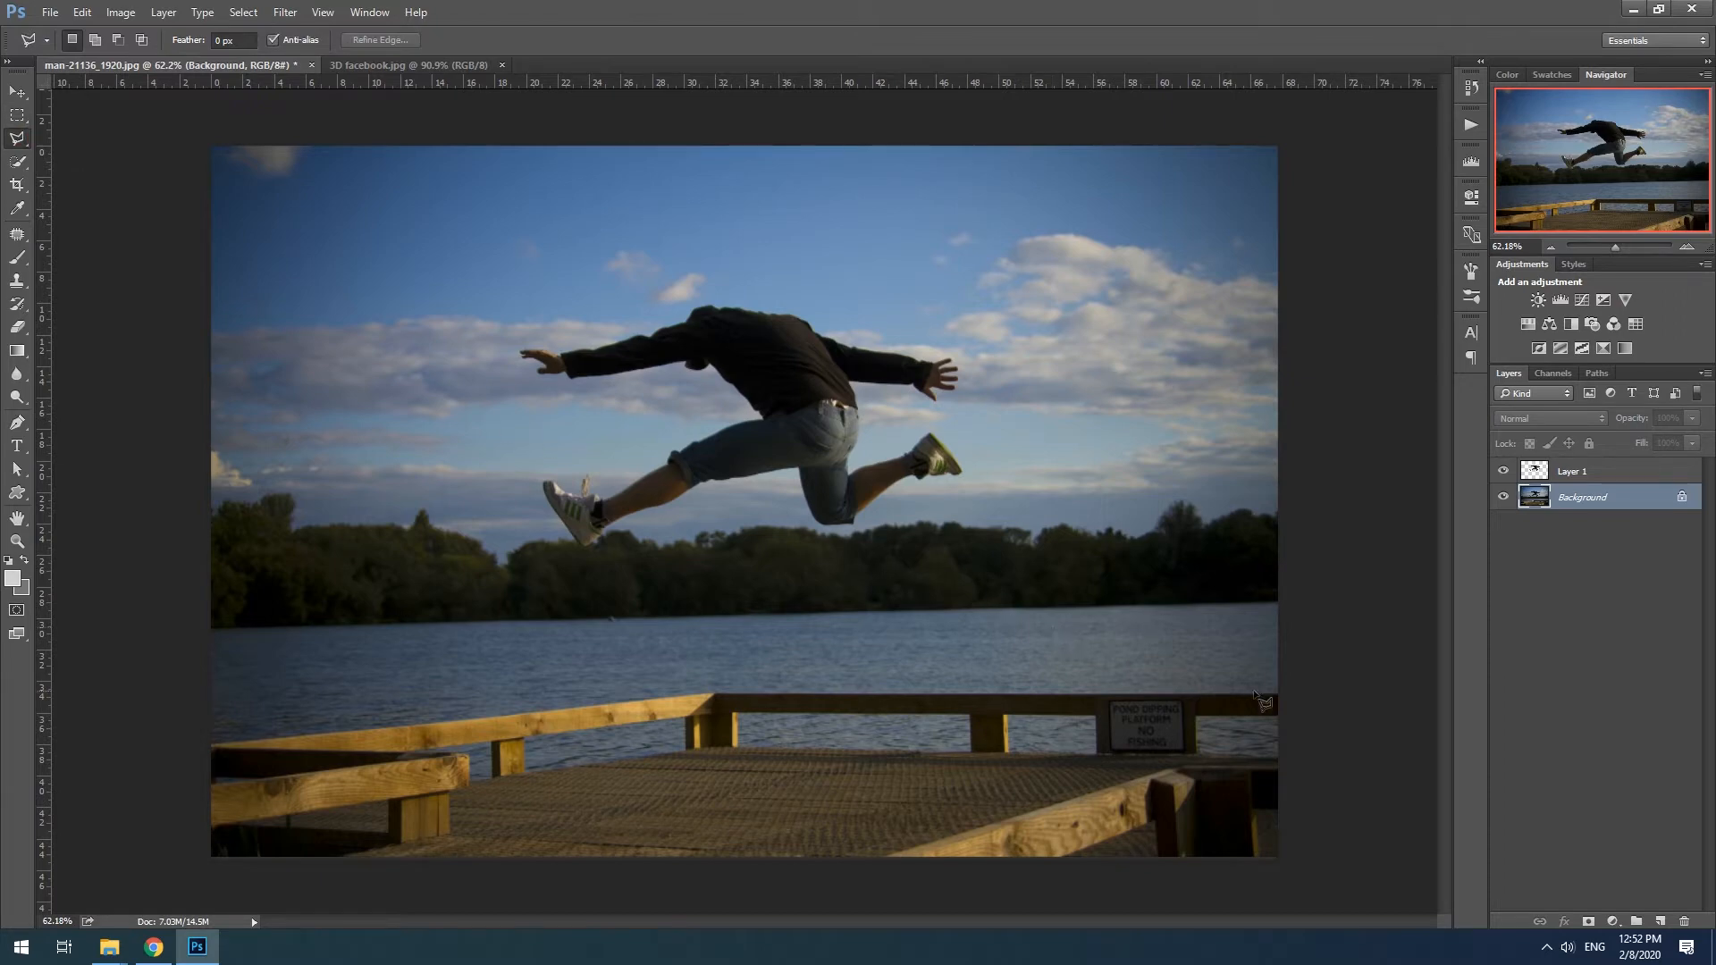
left_click(1283, 693)
left_click(714, 693)
left_click(184, 743)
left_click(182, 880)
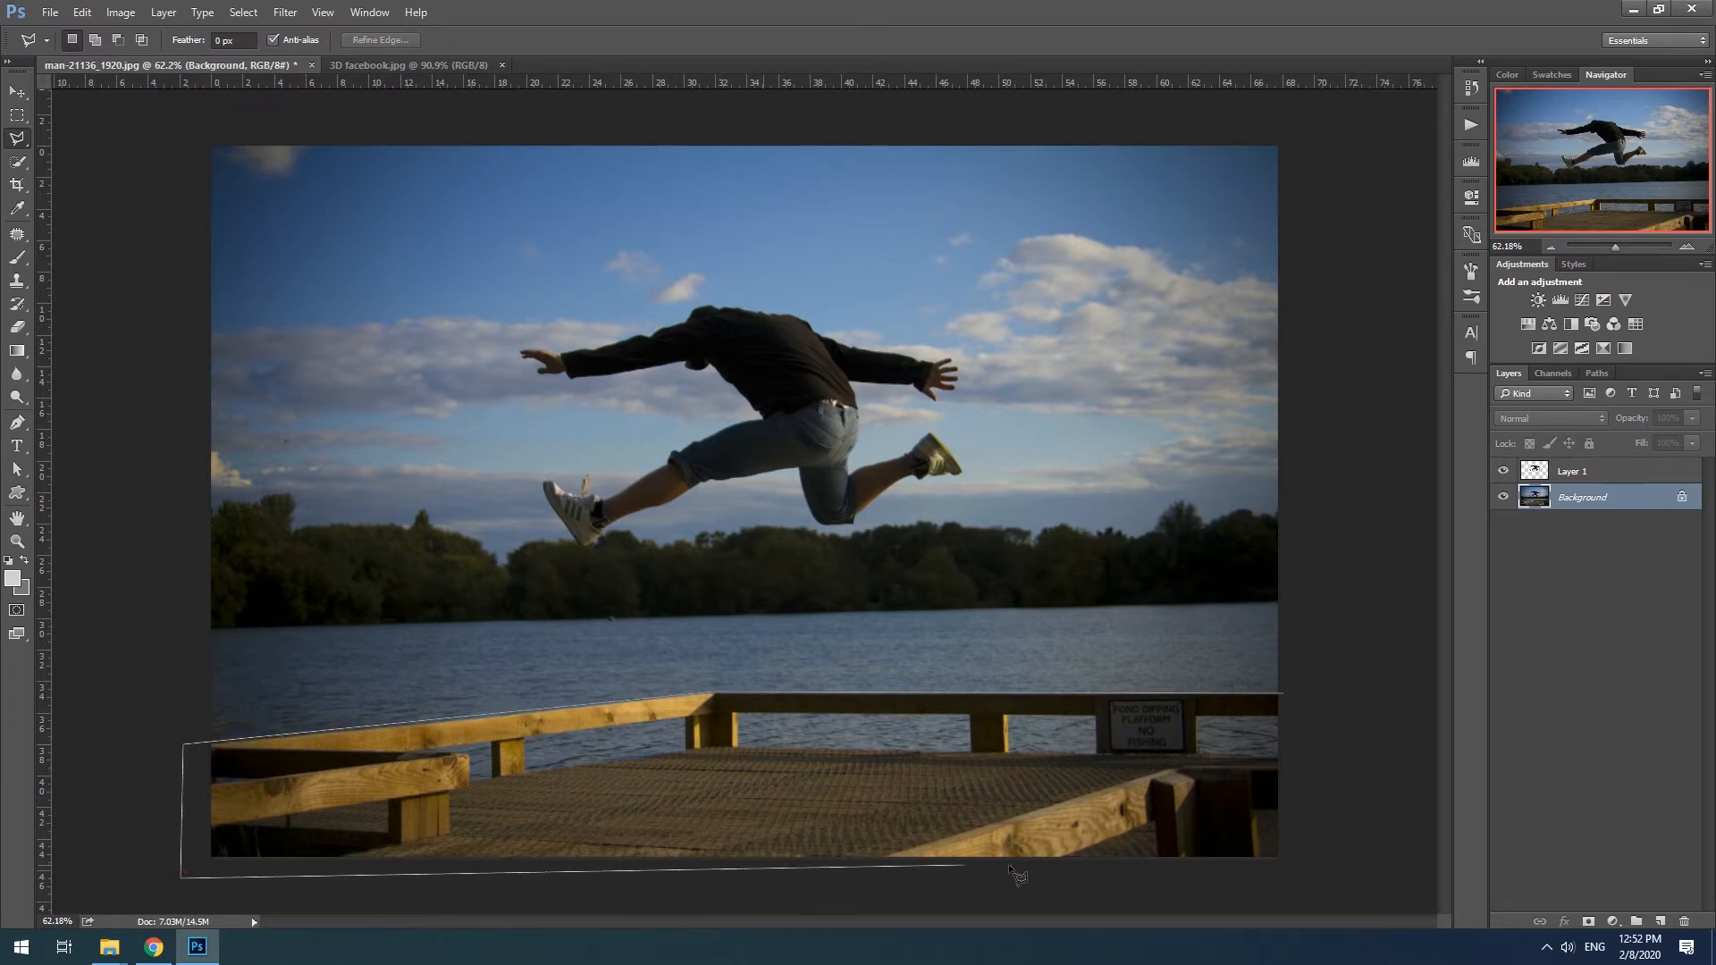
left_click(1301, 874)
left_click(1285, 697)
right_click(903, 748)
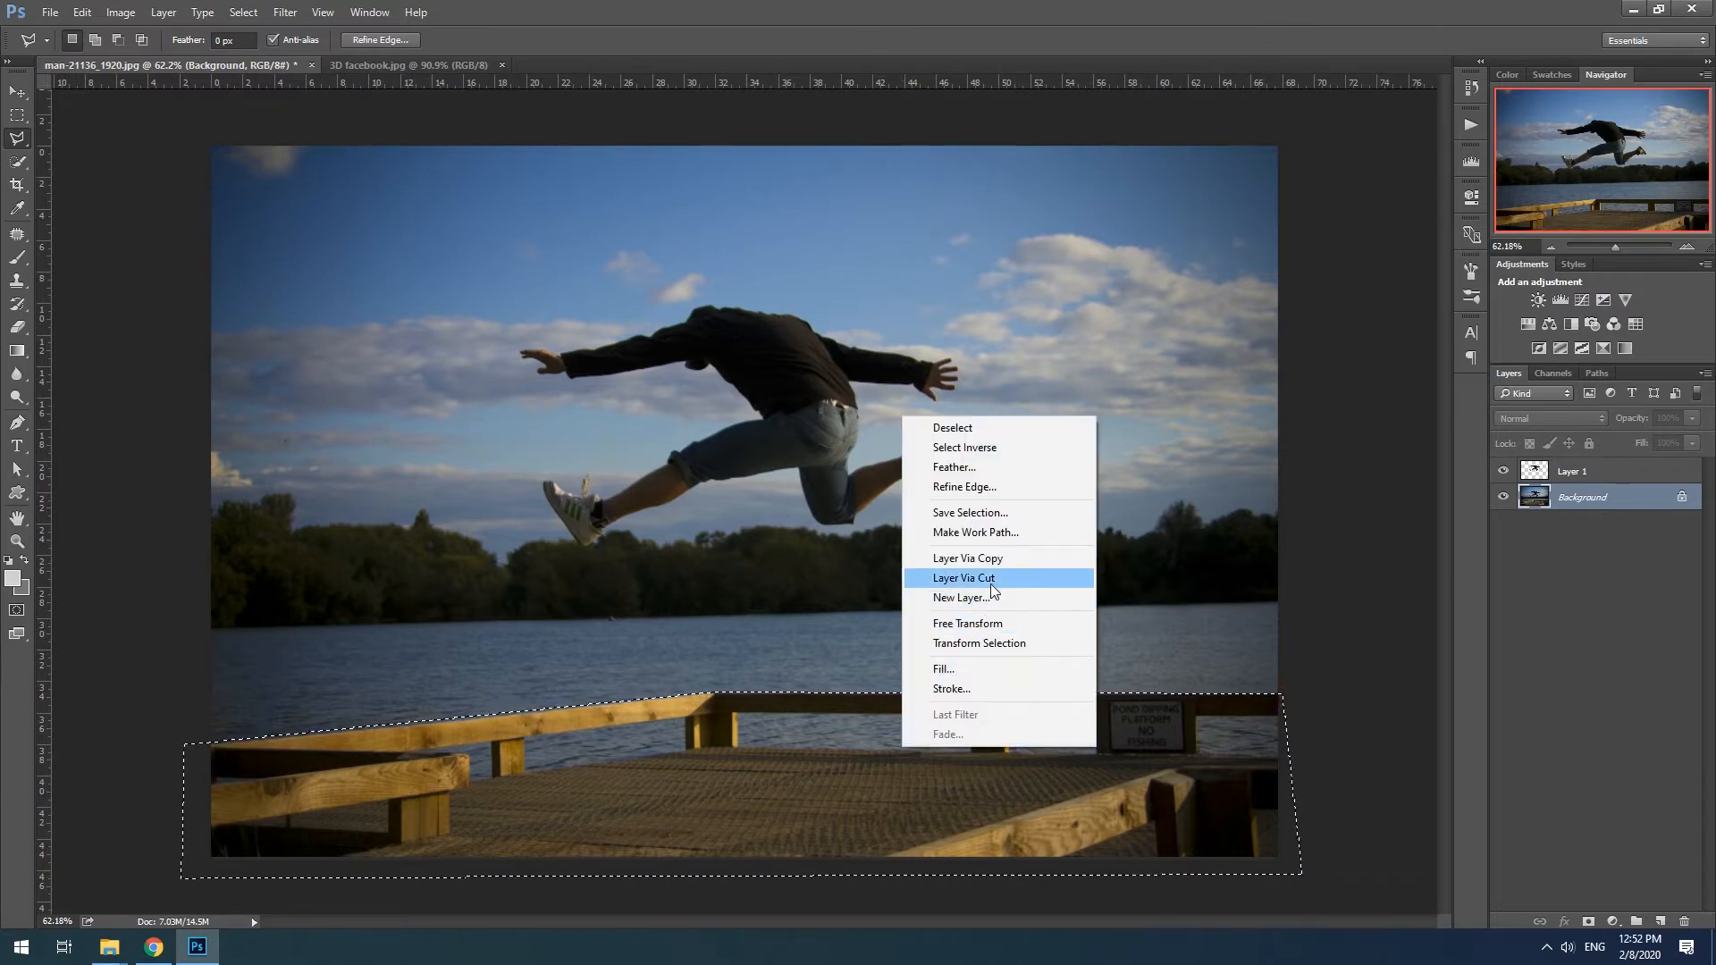
left_click(1027, 563)
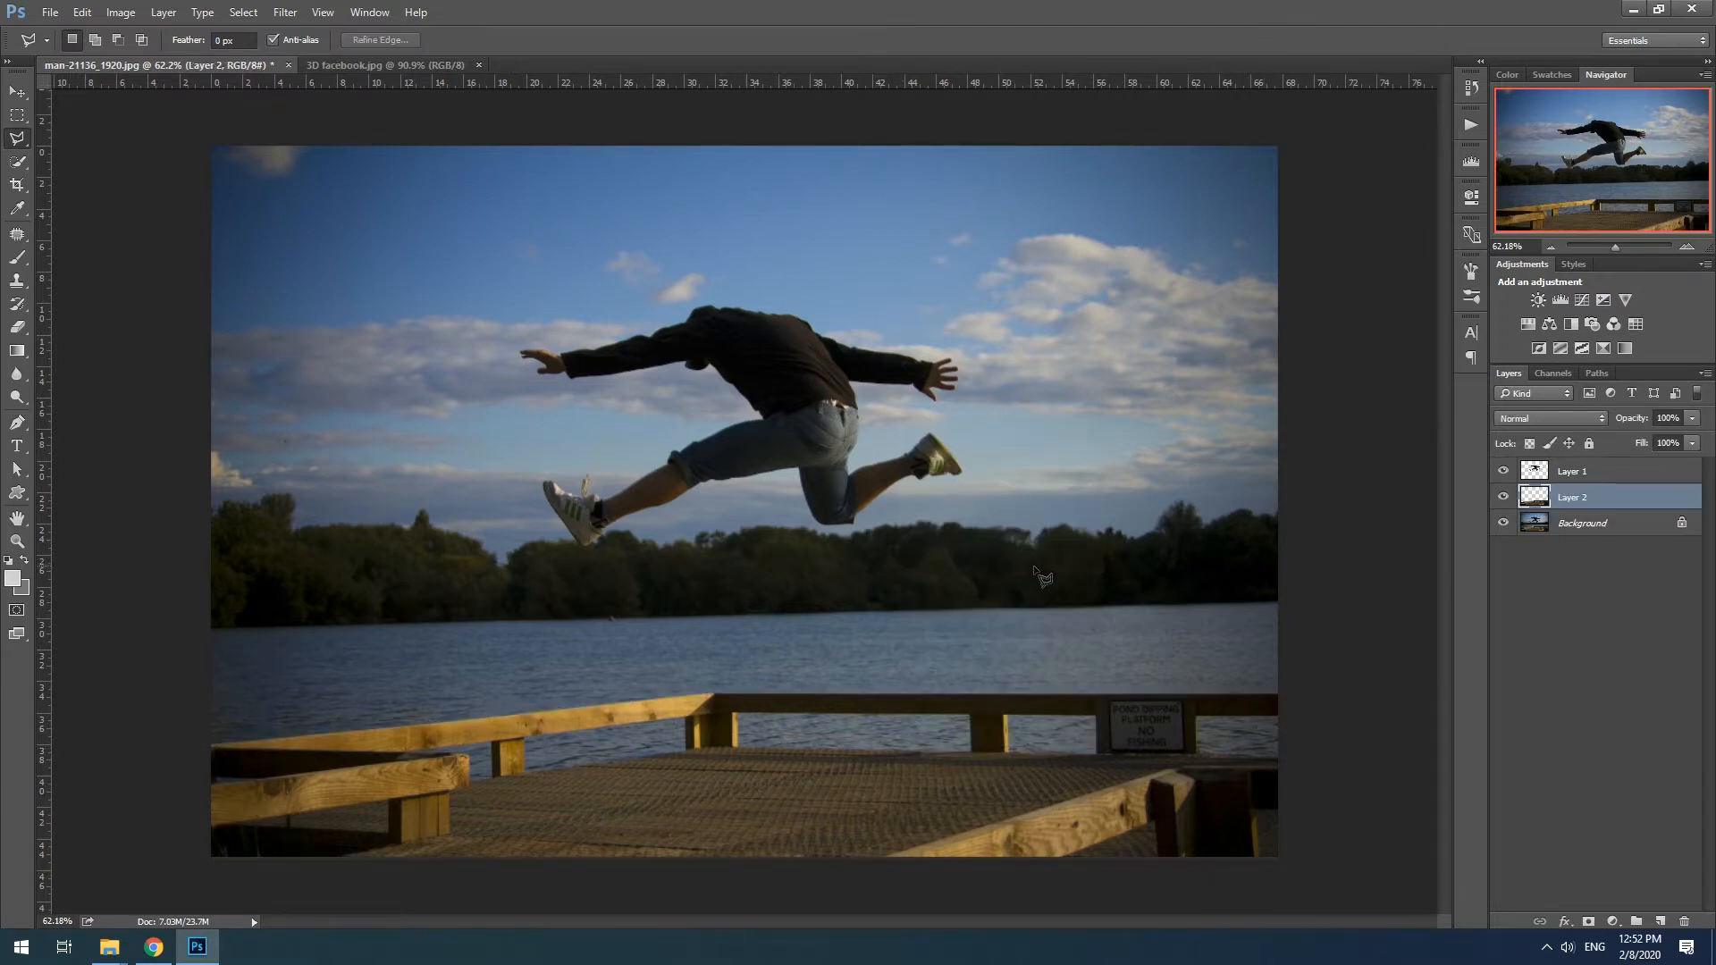
- Hide the Background layer and delete the water seen through the railing gap between the sign and the image's right edge
left_click(1502, 524)
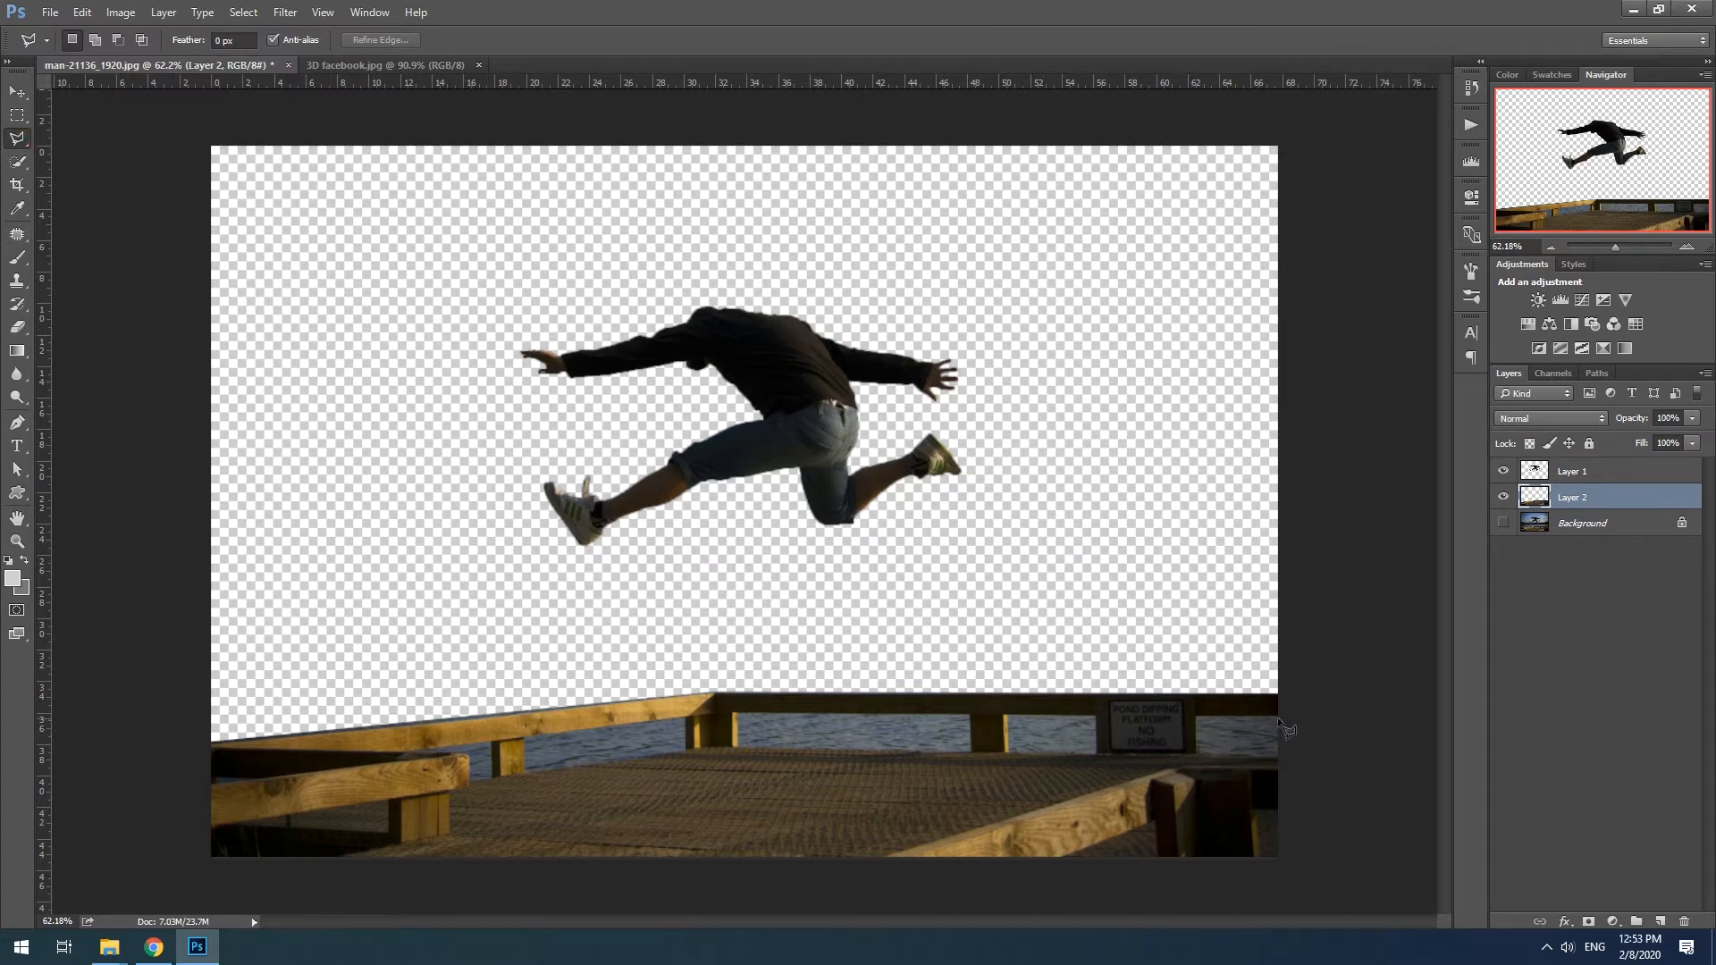
left_click(1197, 716)
left_click(1197, 752)
double_click(1291, 753)
key("Delete")
key("ctrl+d")
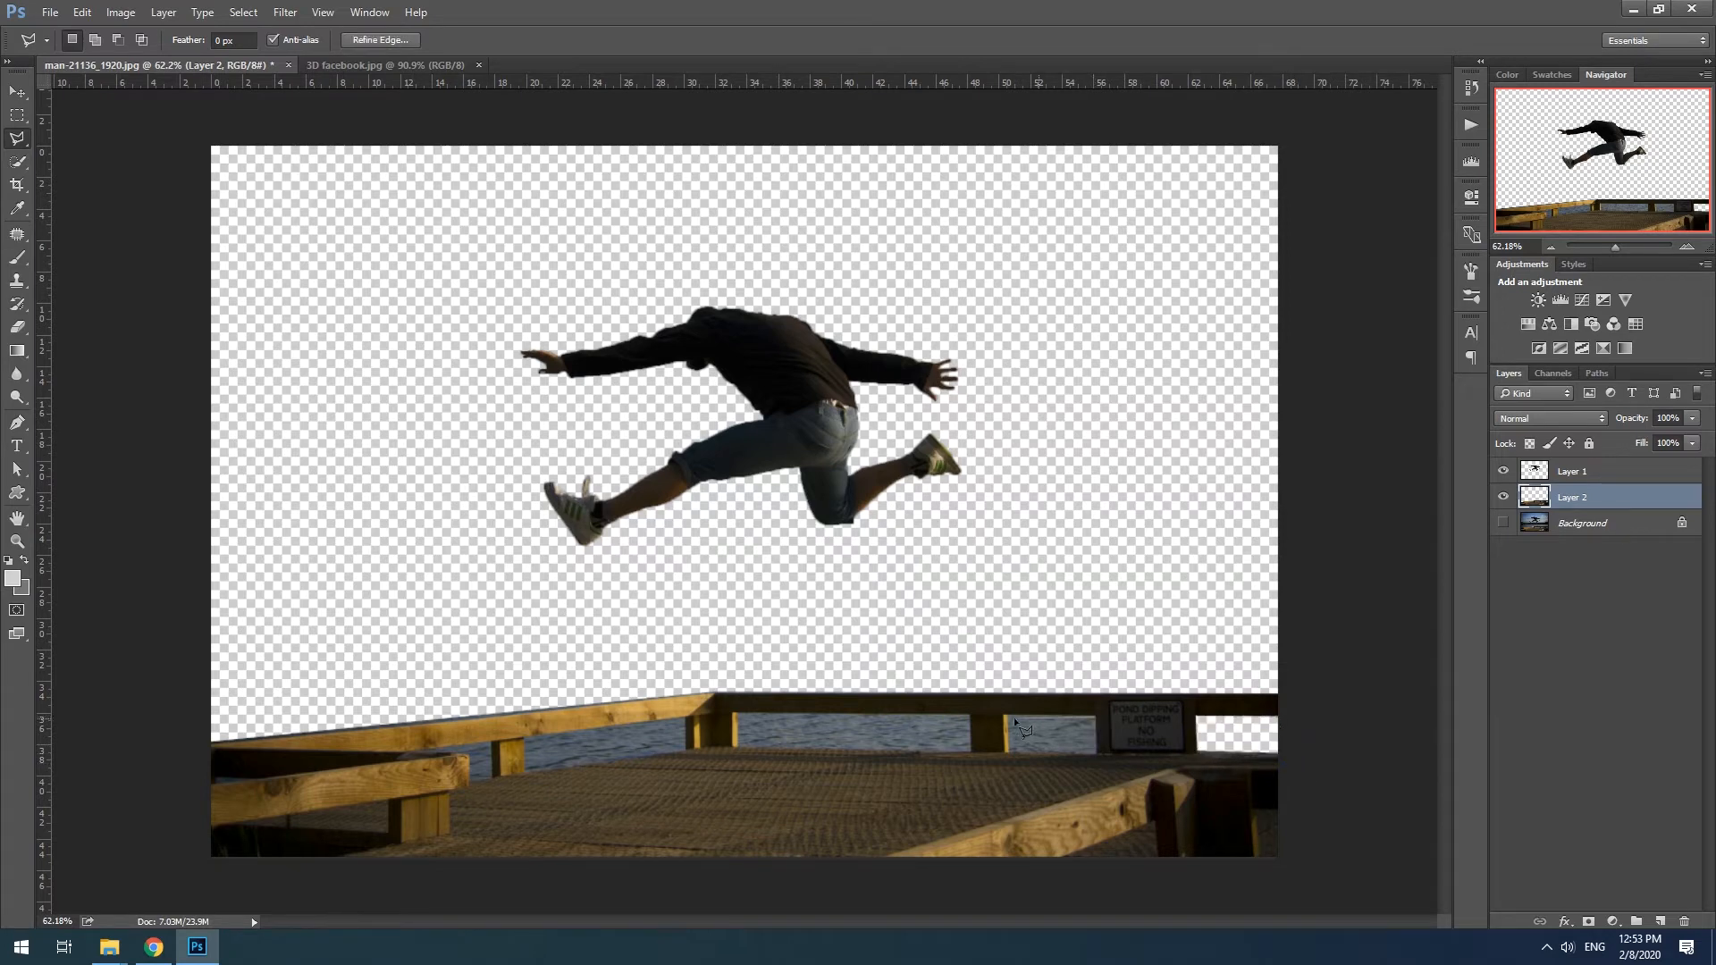
- Delete the water from the two back railing gaps between the corner post and the sign on Layer 2
left_click(1011, 751)
double_click(1095, 753)
key("Delete")
key("ctrl+d")
left_click(969, 715)
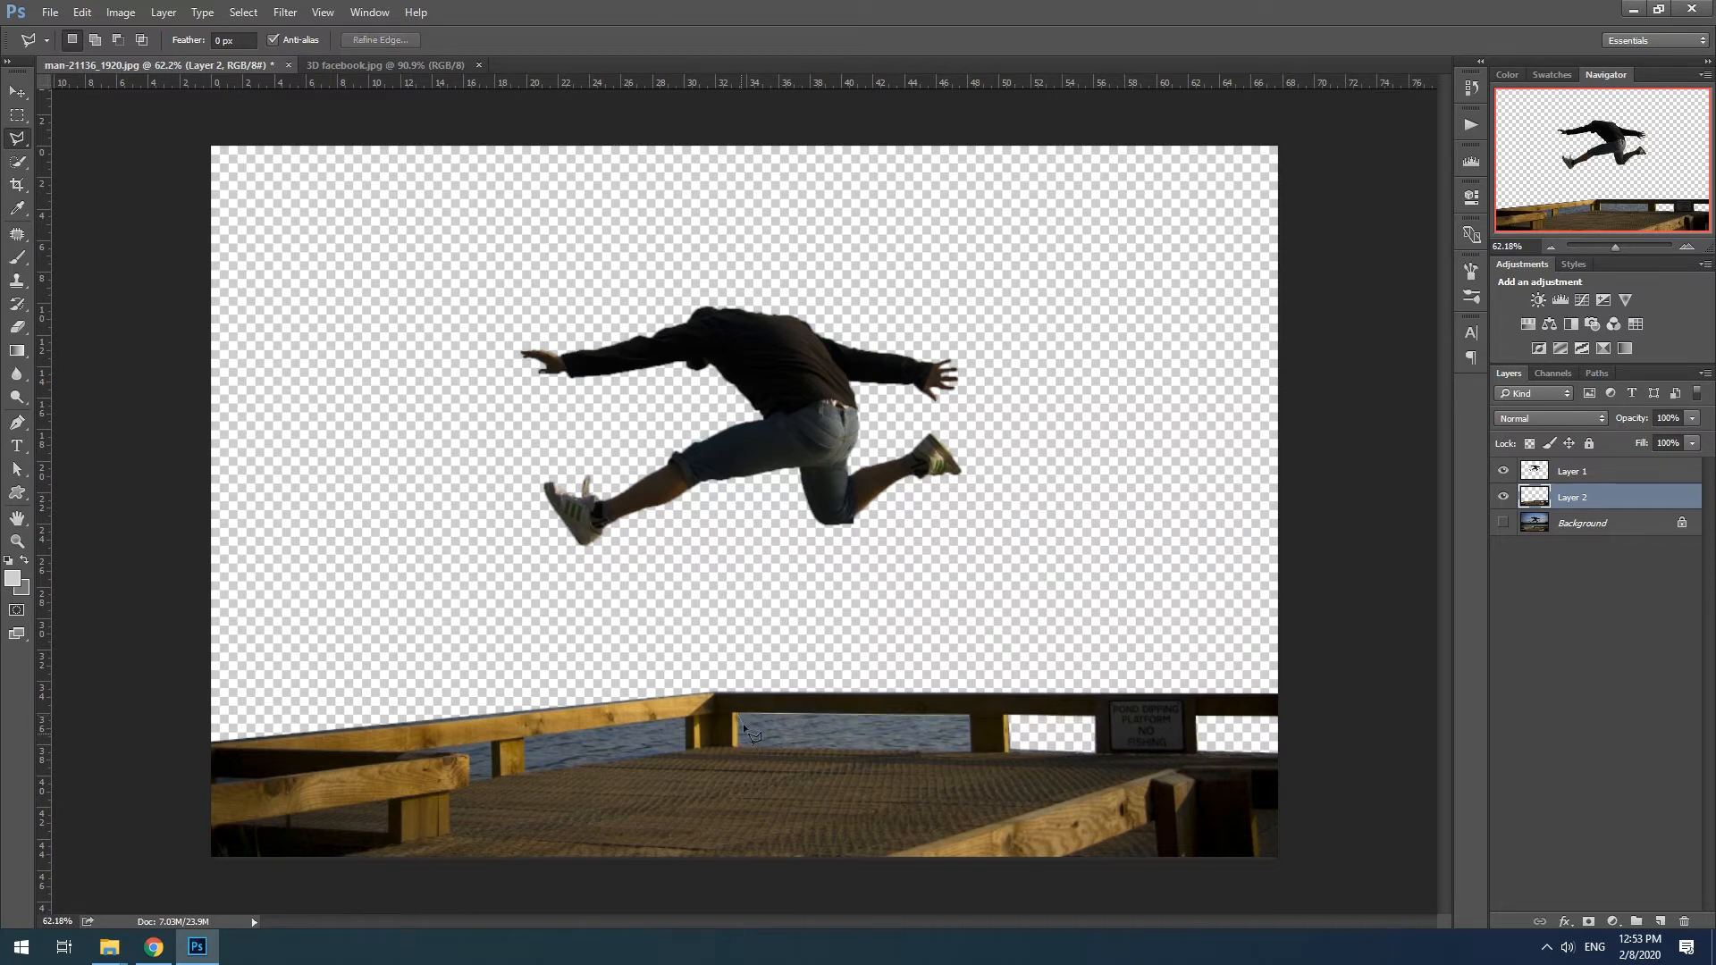
left_click(740, 744)
double_click(970, 752)
key("Delete")
- Delete the water from the gaps in the pier's left railing and clear the selection
left_click(686, 718)
left_click(528, 767)
double_click(688, 750)
key("Delete")
left_click(433, 750)
key("ctrl+d")
- Check the near-to-far brightness scale in 3D facebook.jpg and return to the man-21136_1920.jpg document
left_click(17, 92)
left_click(354, 65)
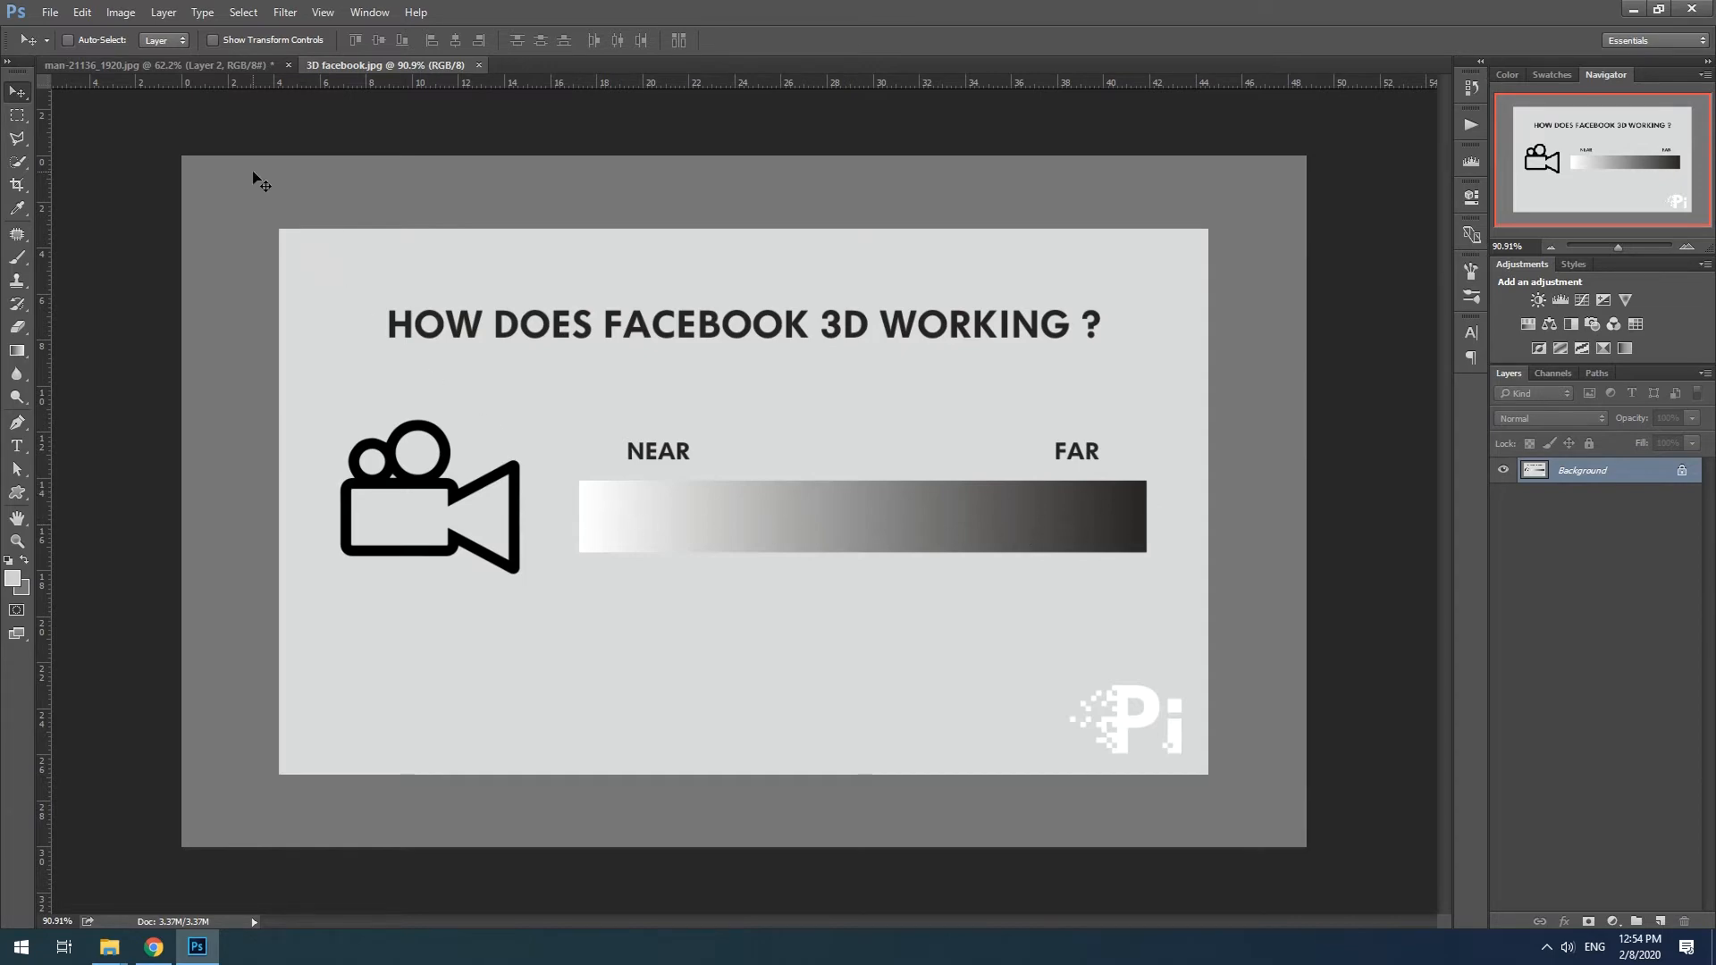
left_click(161, 66)
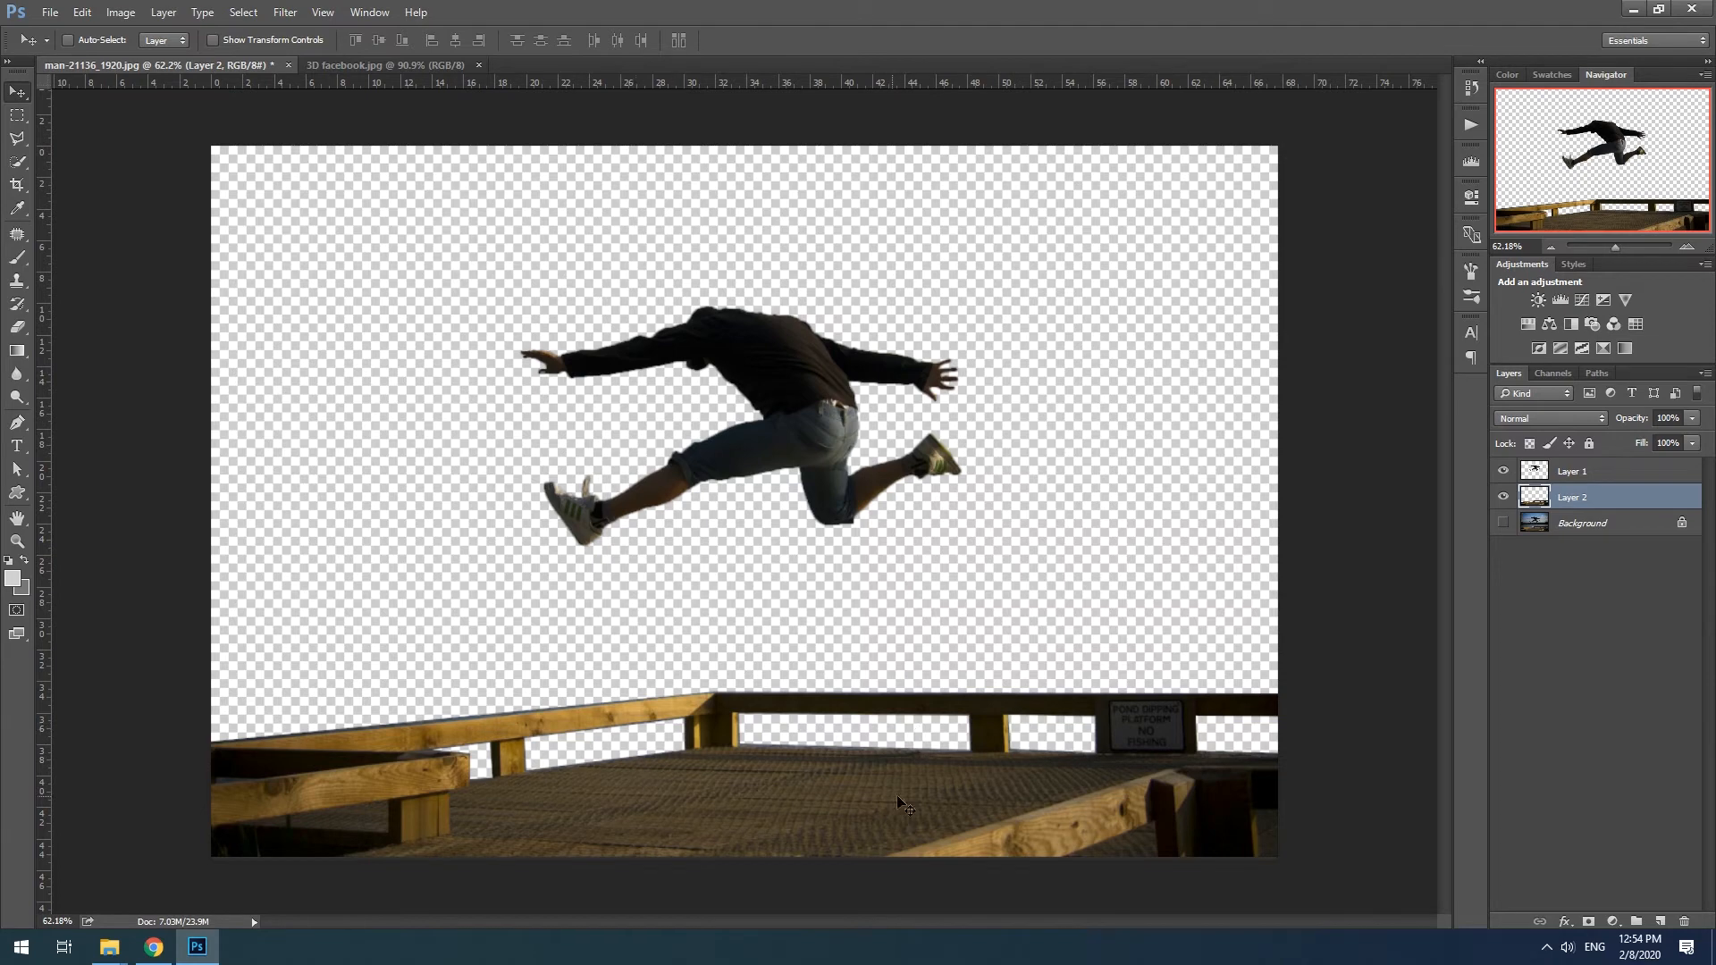
- Apply a white (ffffff) Color Overlay to the pier on Layer 2
right_click(1586, 500)
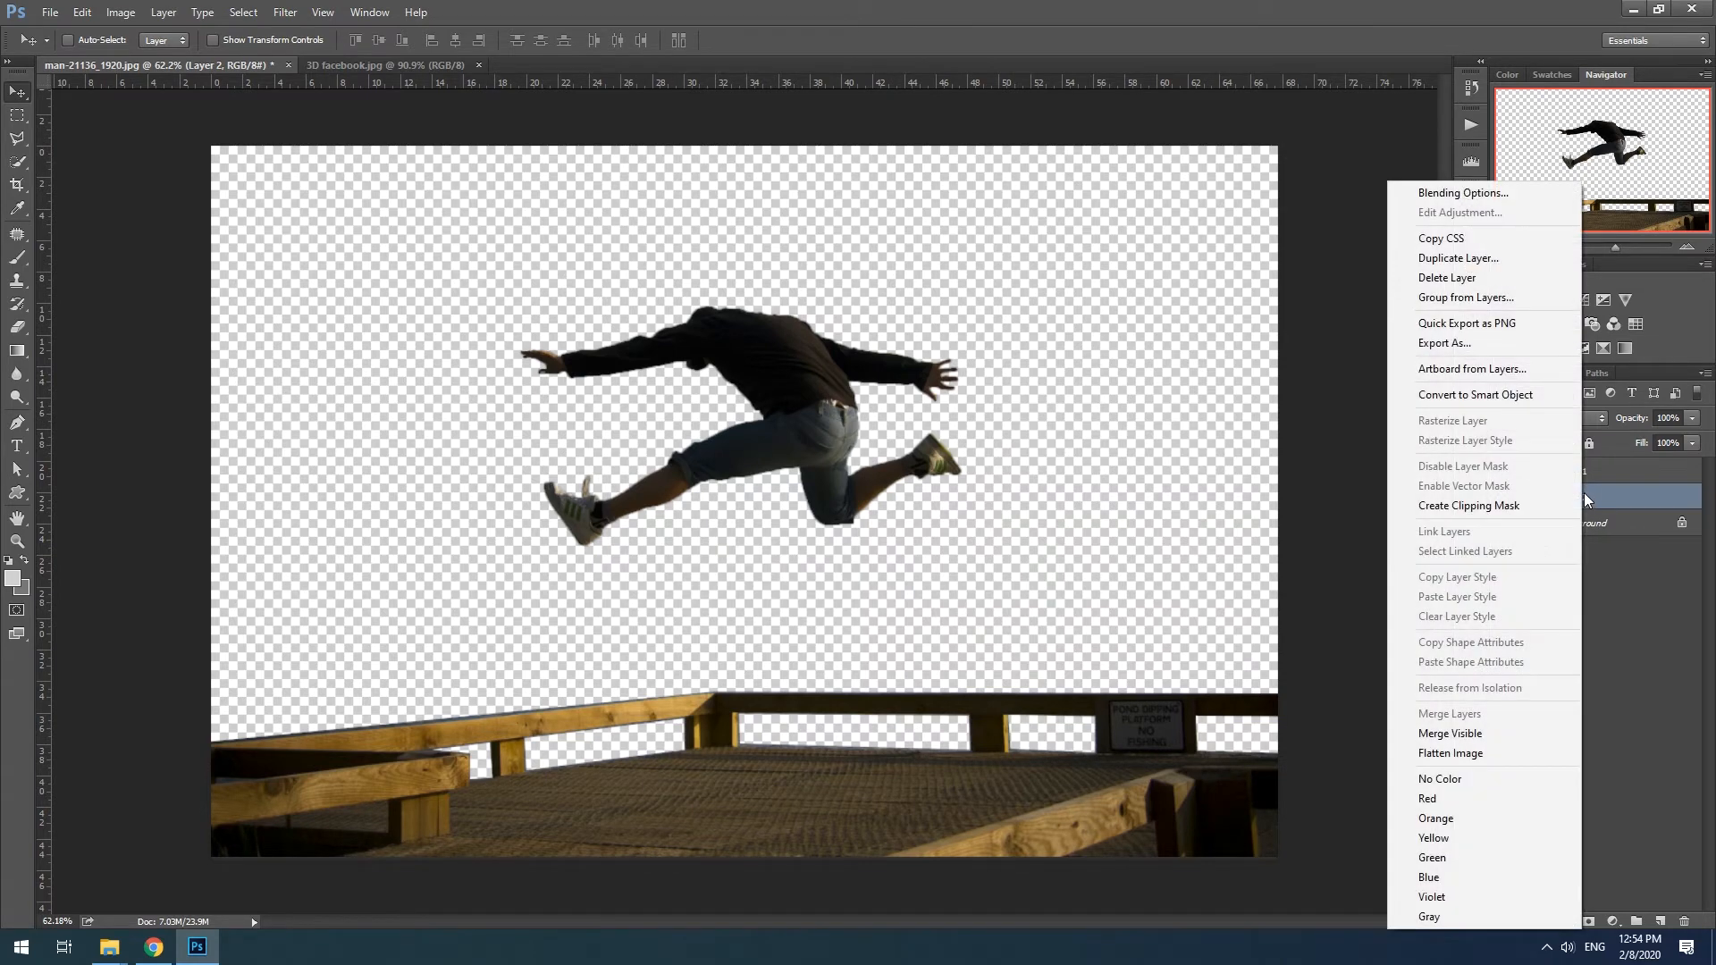
left_click(1481, 198)
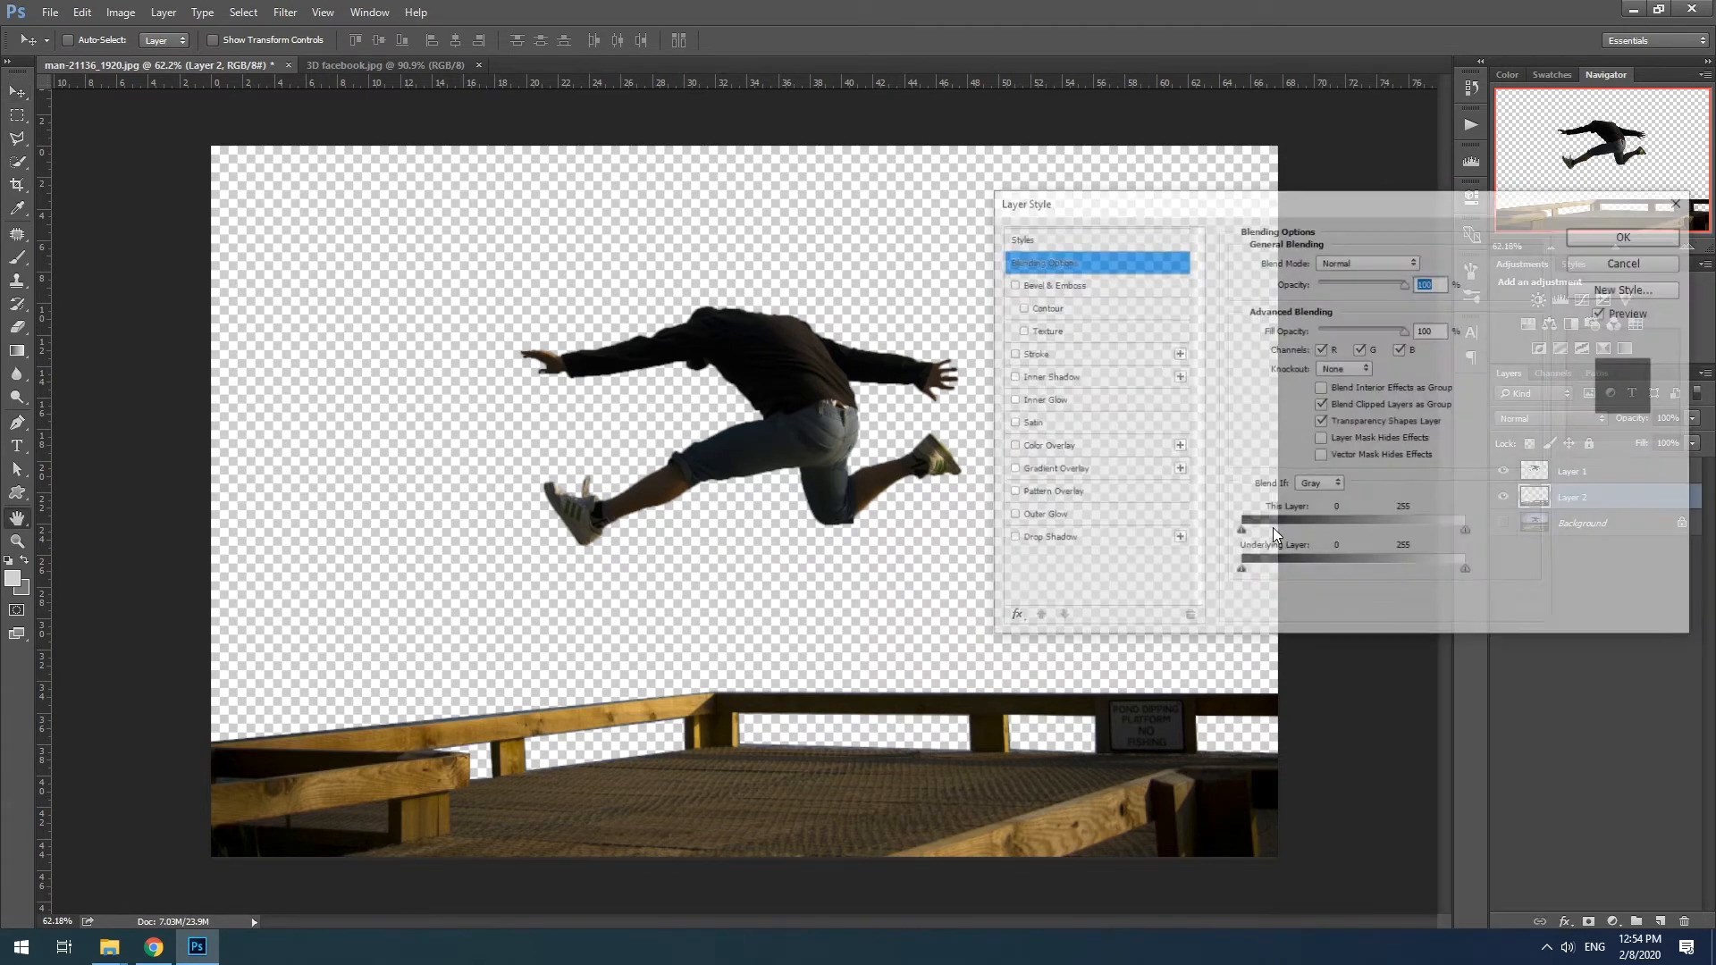
left_click(1071, 447)
left_click(1426, 261)
type("ffffff")
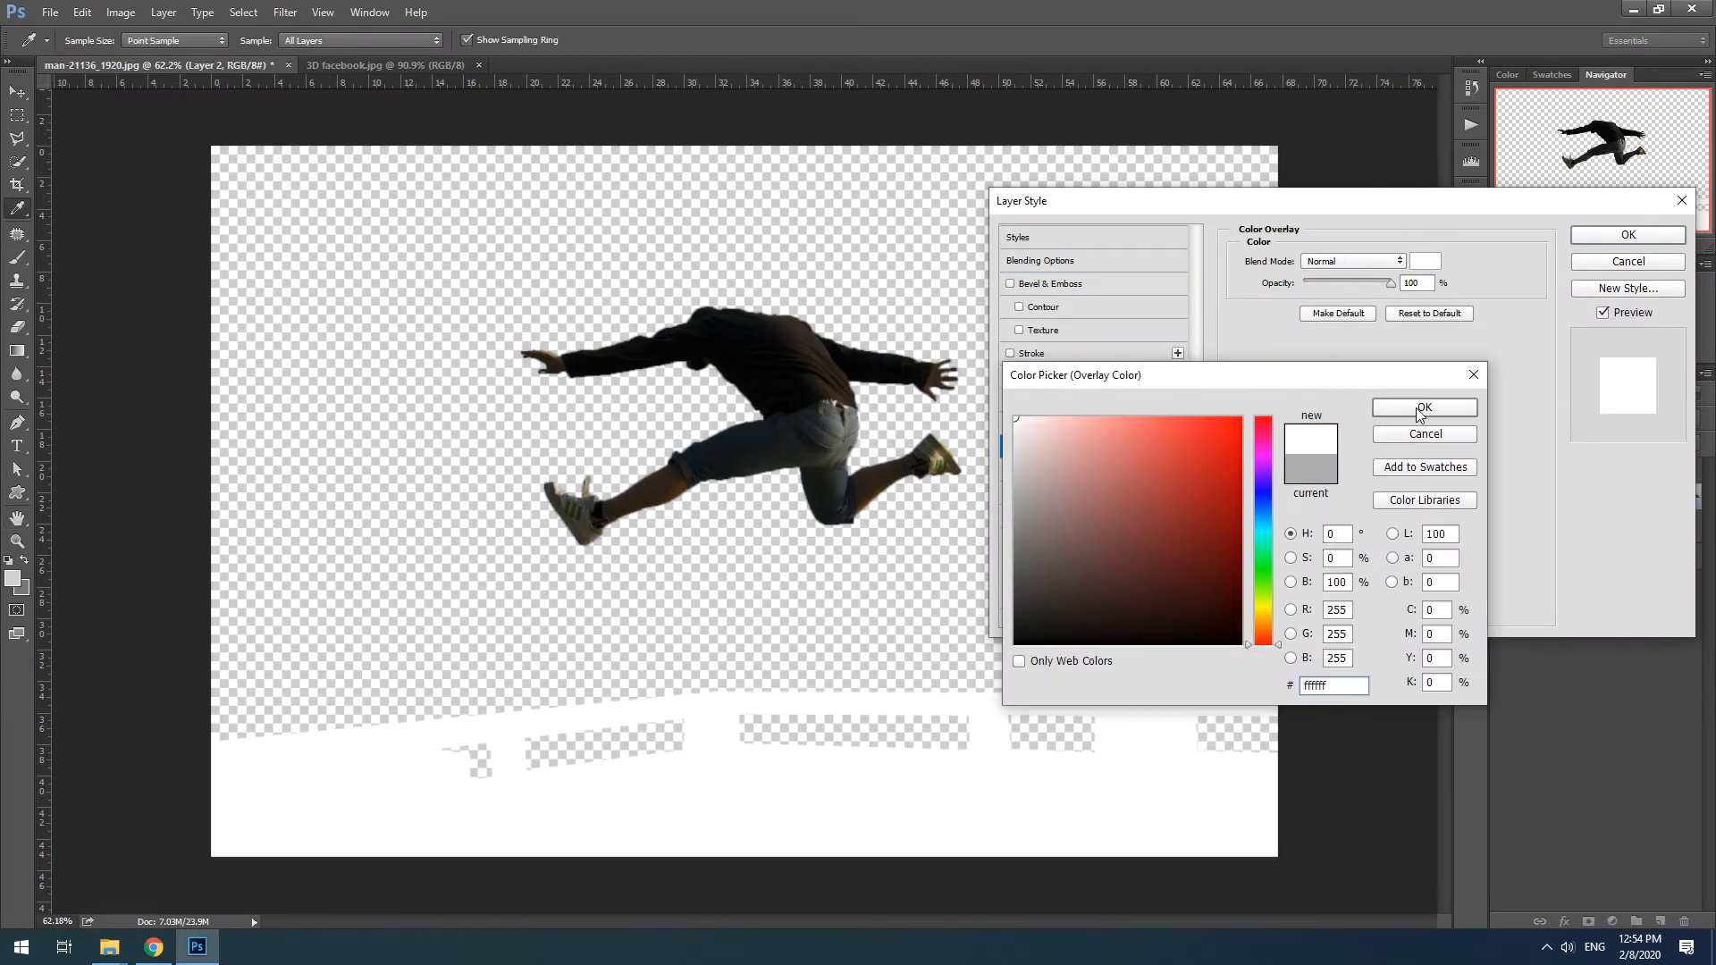
left_click(1421, 408)
left_click(1628, 235)
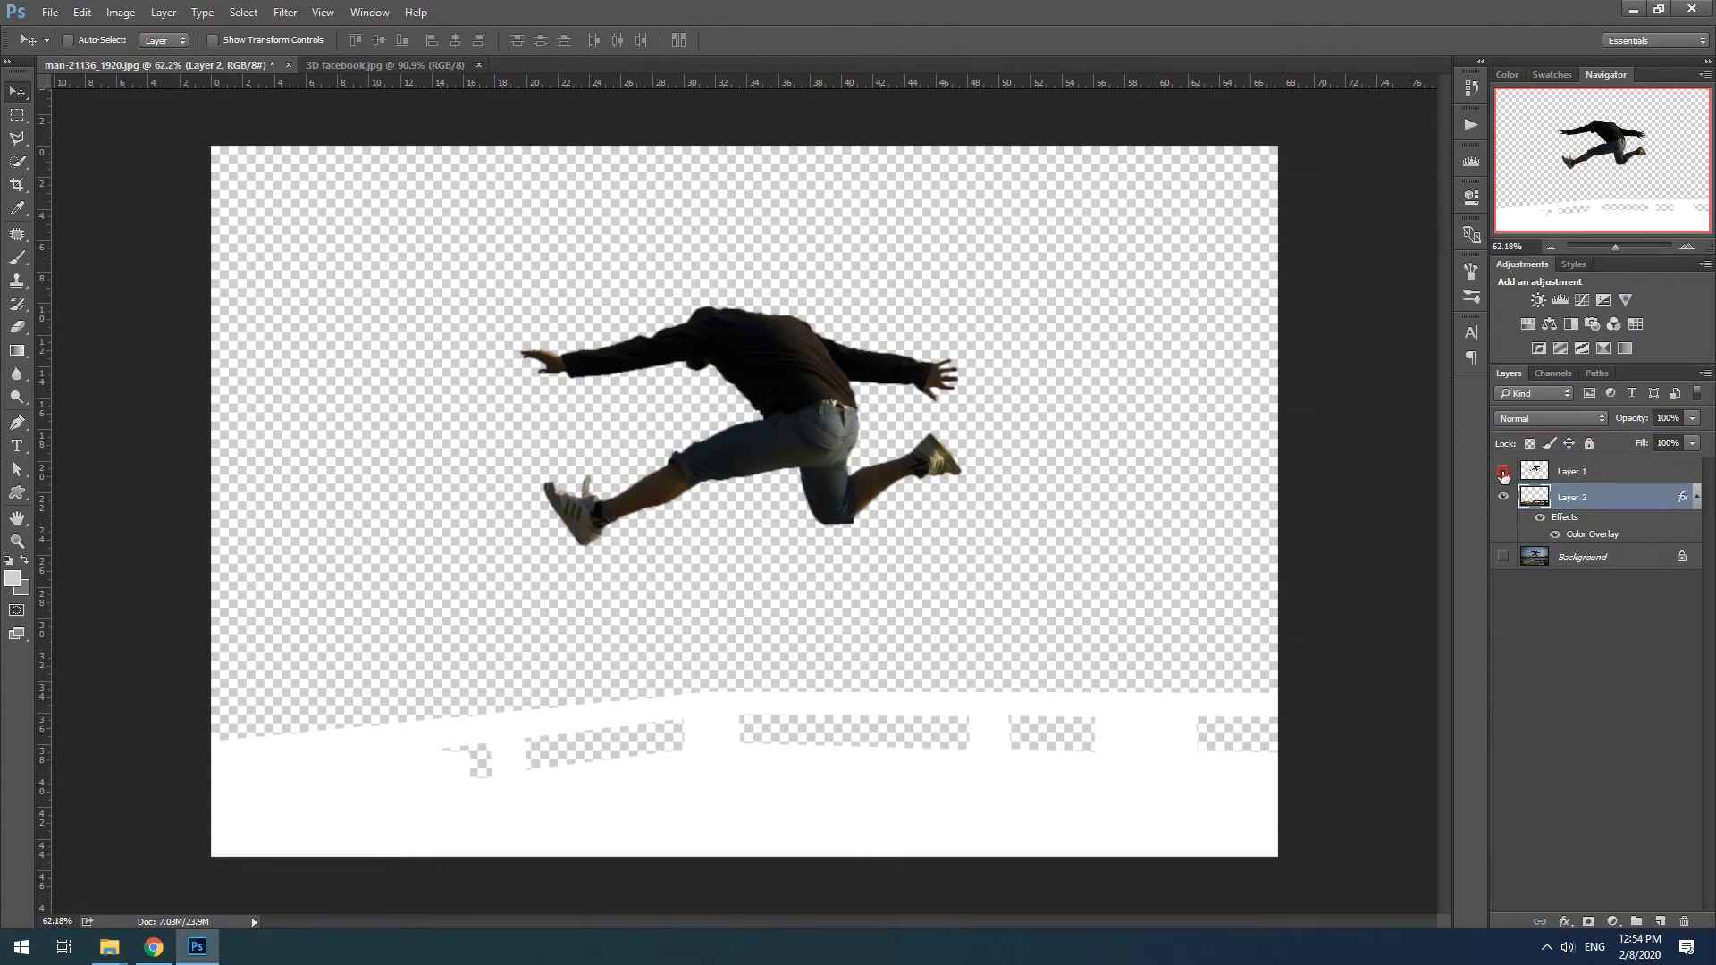
- Apply a light gray Color Overlay to the jumping man on Layer 1
right_click(1604, 474)
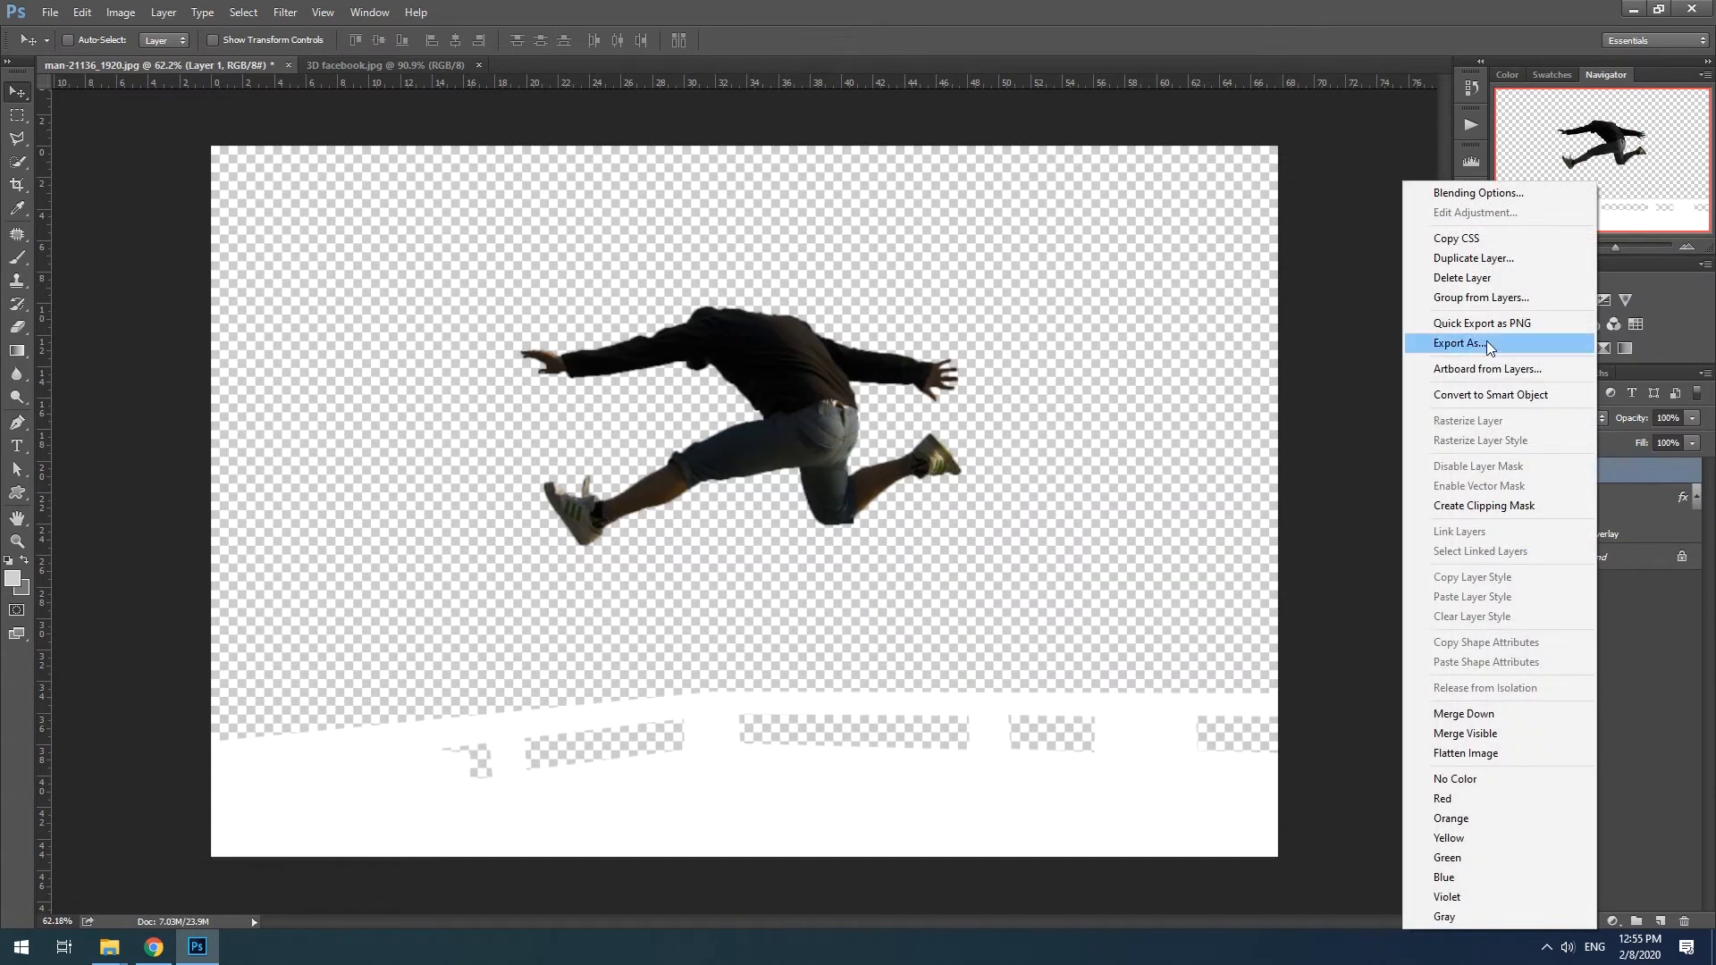
left_click(1477, 193)
left_click(1048, 446)
left_click(1425, 261)
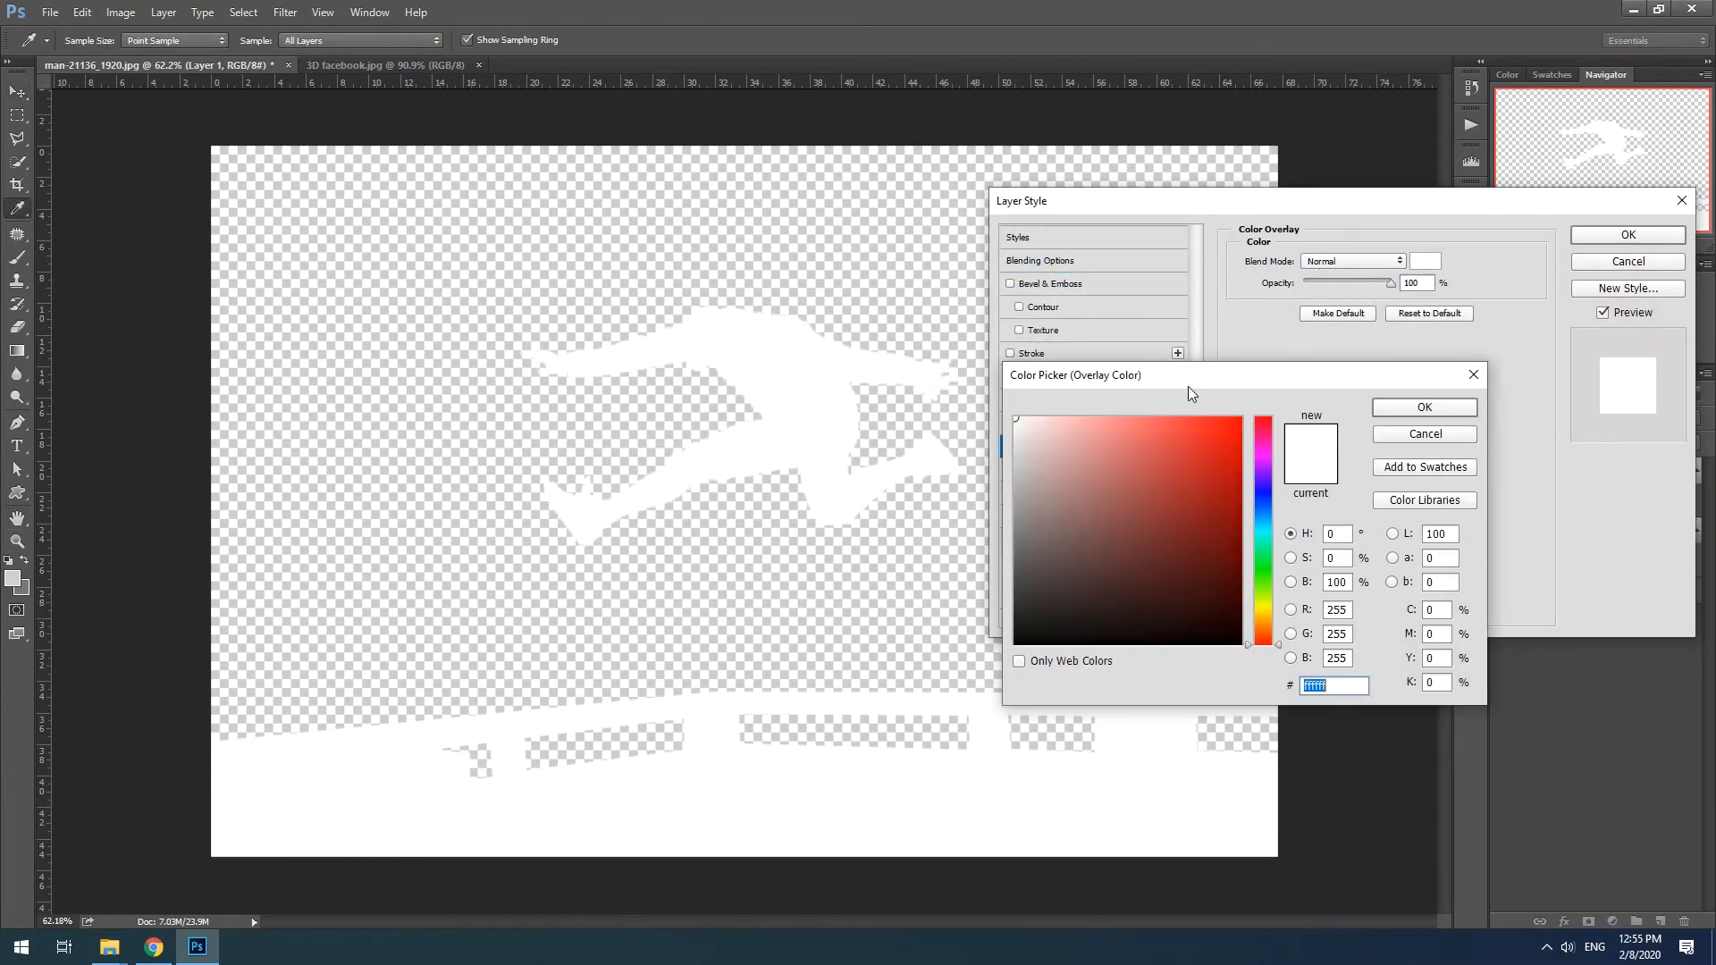
left_click_drag(1027, 451, 999, 464)
left_click(1407, 408)
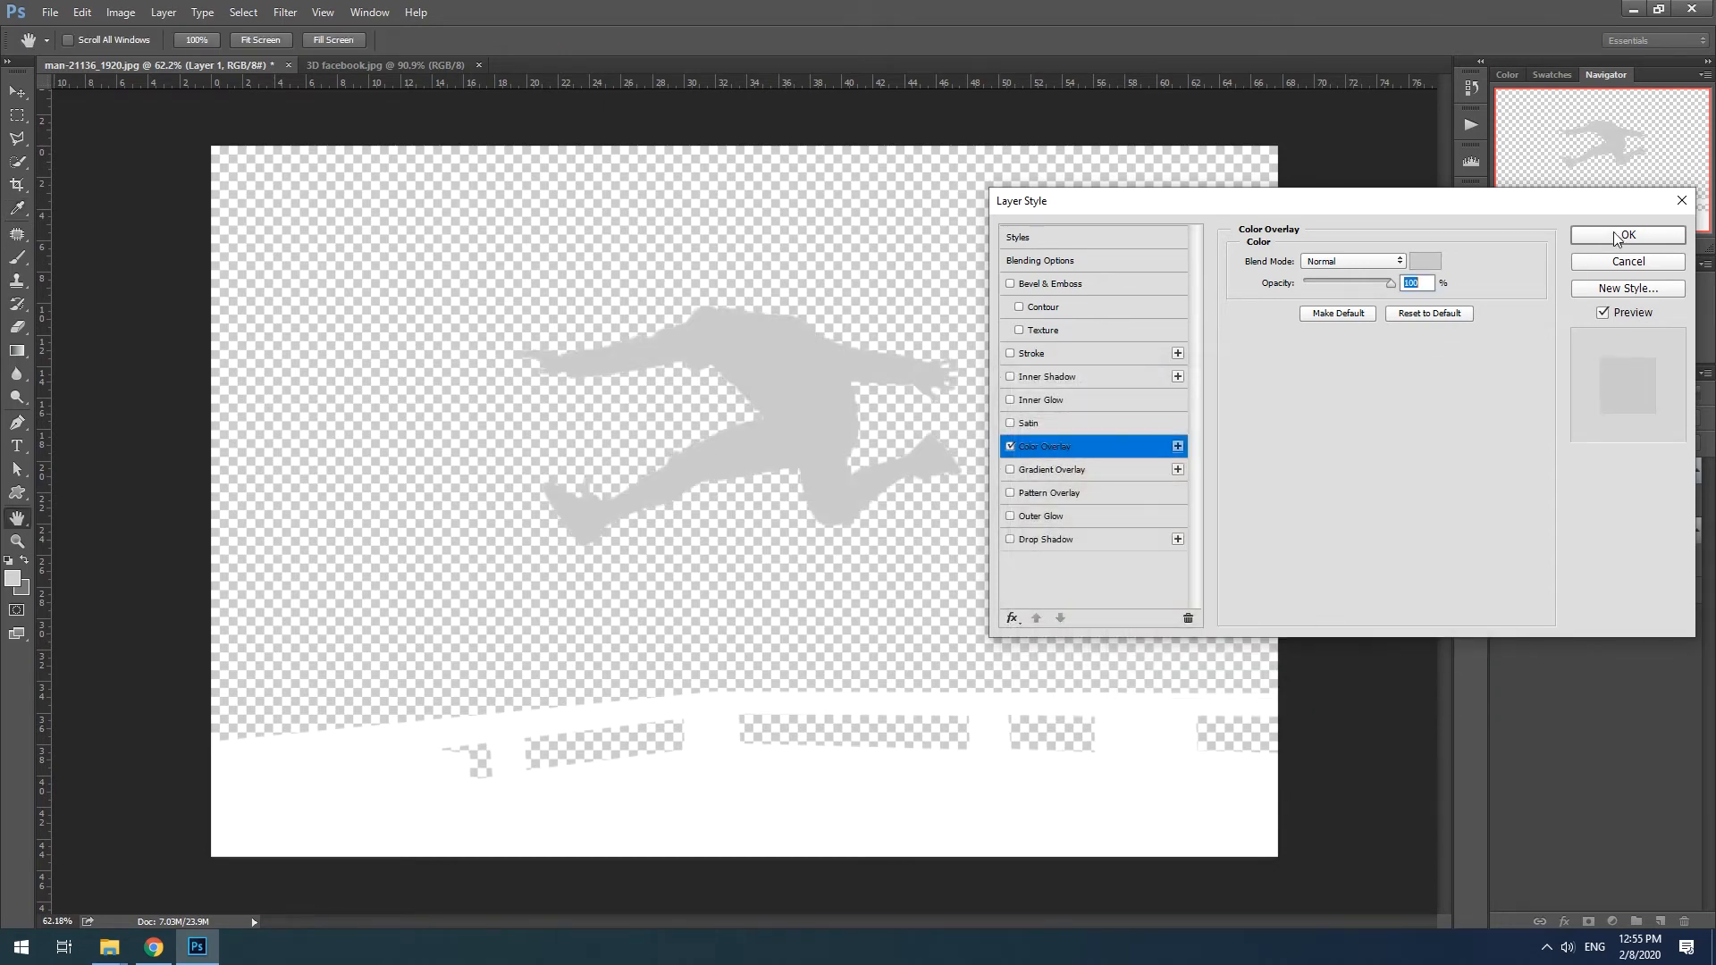
left_click(1628, 235)
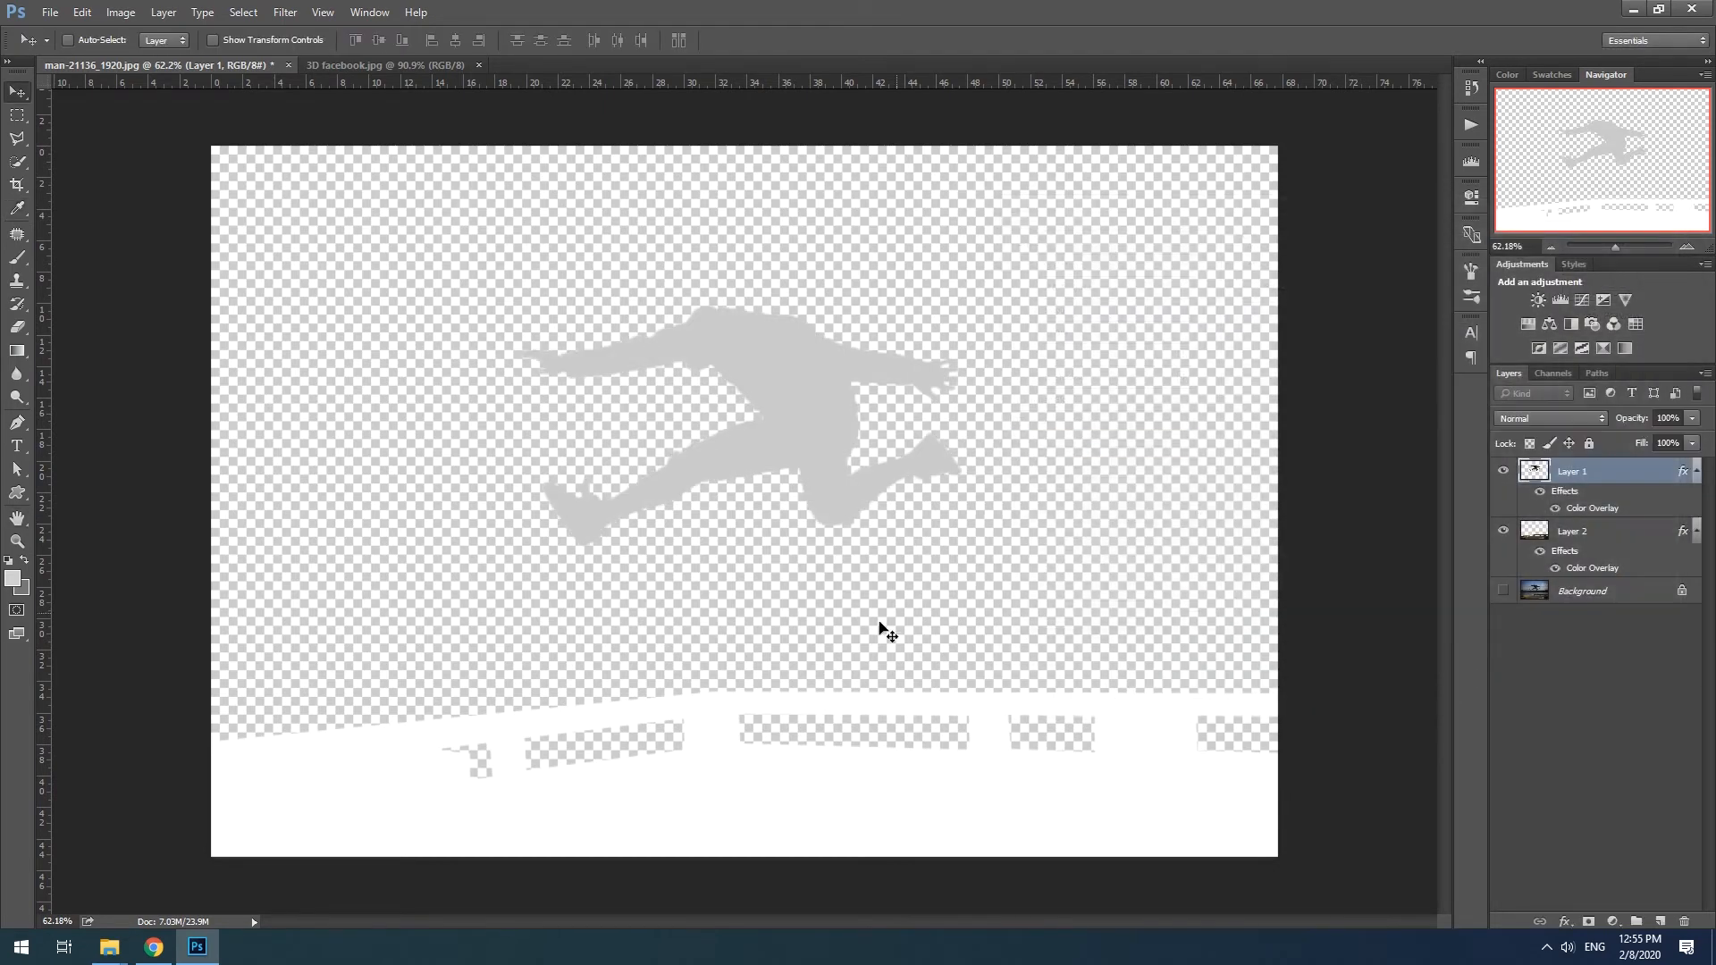
- Create a new empty layer named Layer 3 directly above the Background layer
left_click(1582, 591)
left_click(1704, 374)
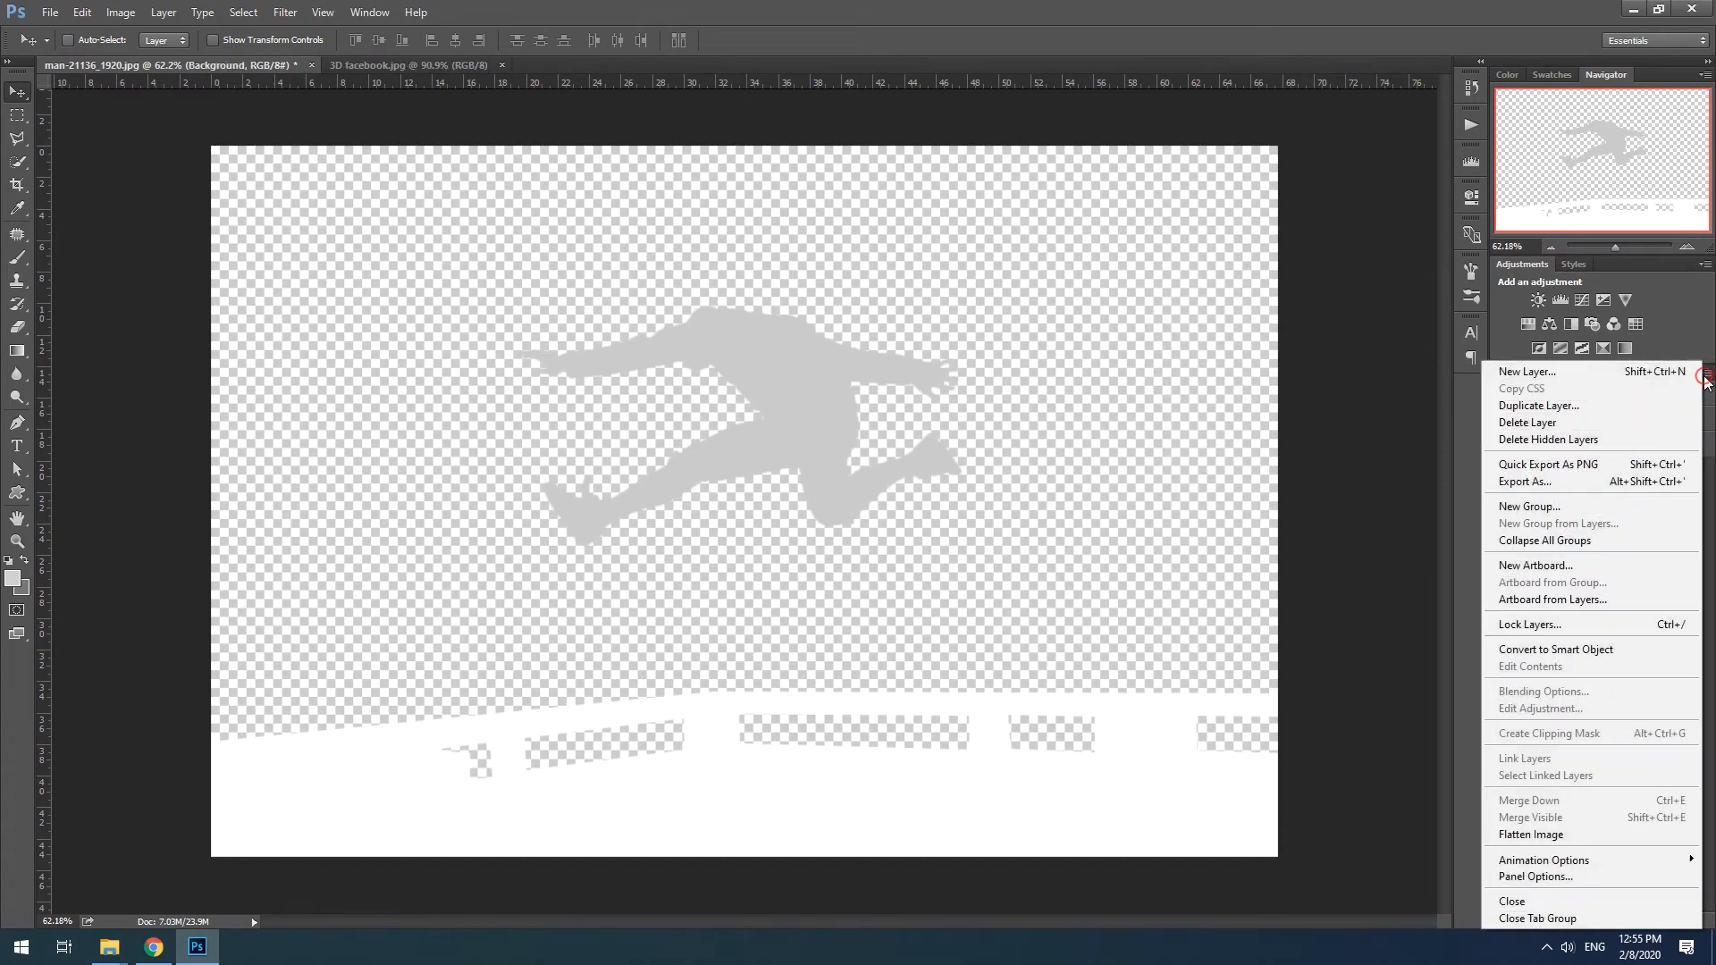
left_click(1619, 375)
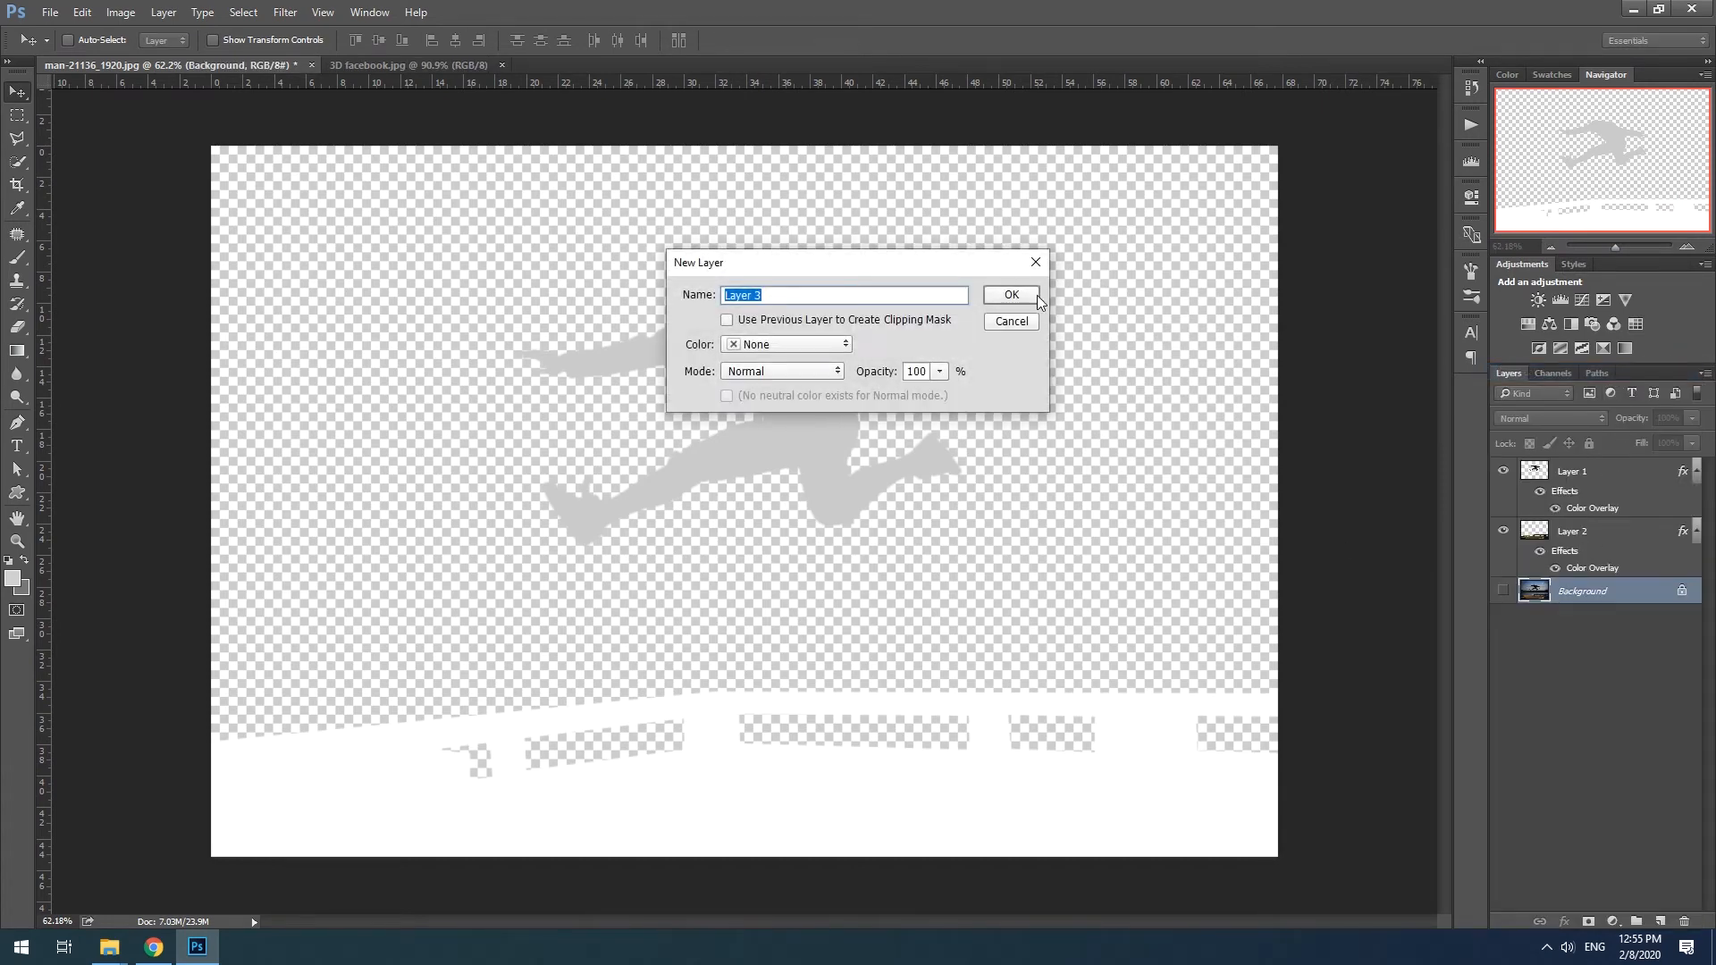
left_click(1037, 296)
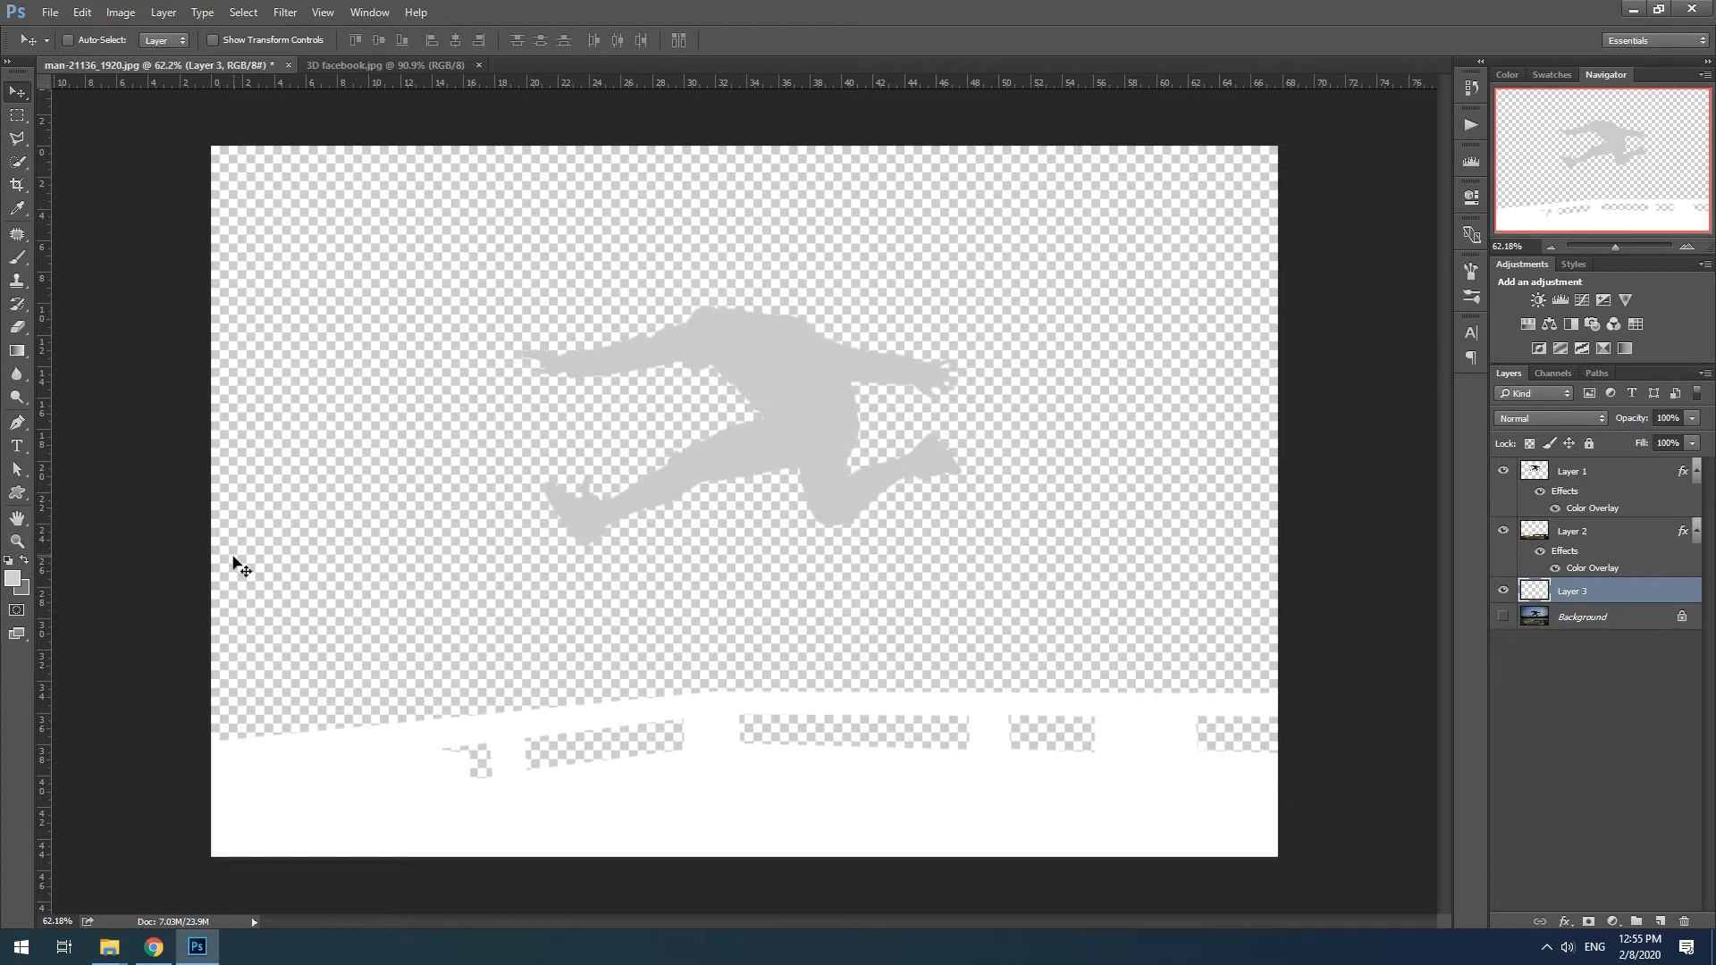
- Ready the Gradient tool with a dark 161616 foreground color and a mid-gray 6c6c6c background color
left_click(20, 353)
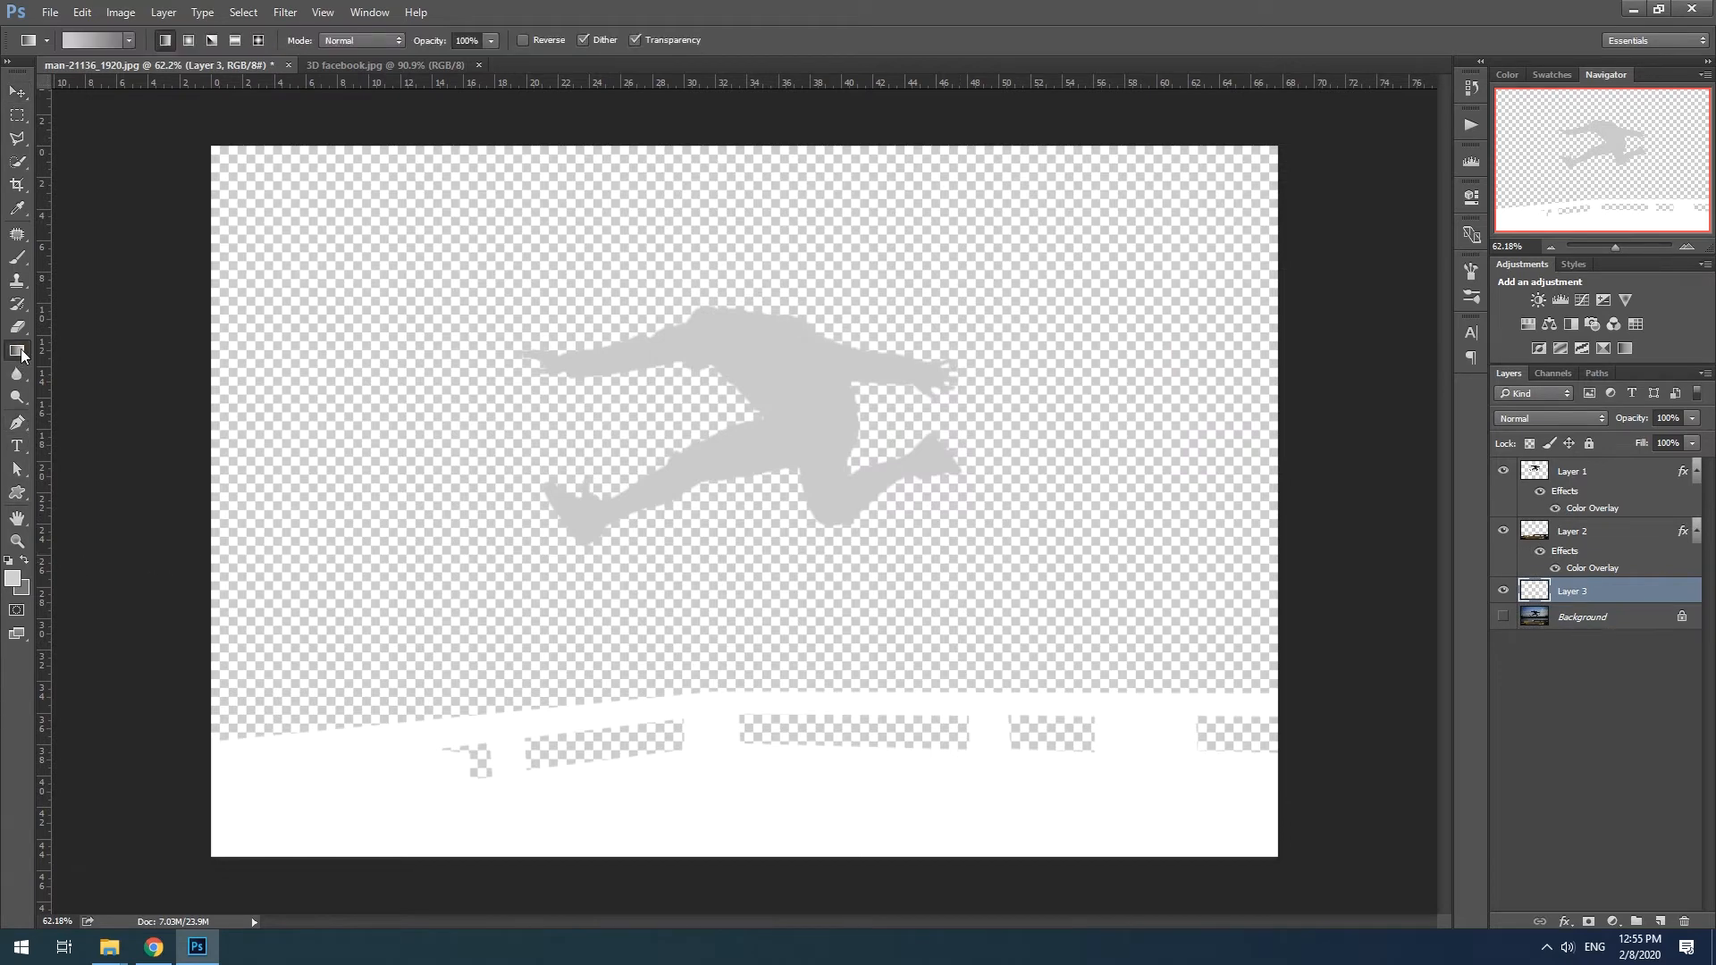
left_click(13, 577)
type("161616")
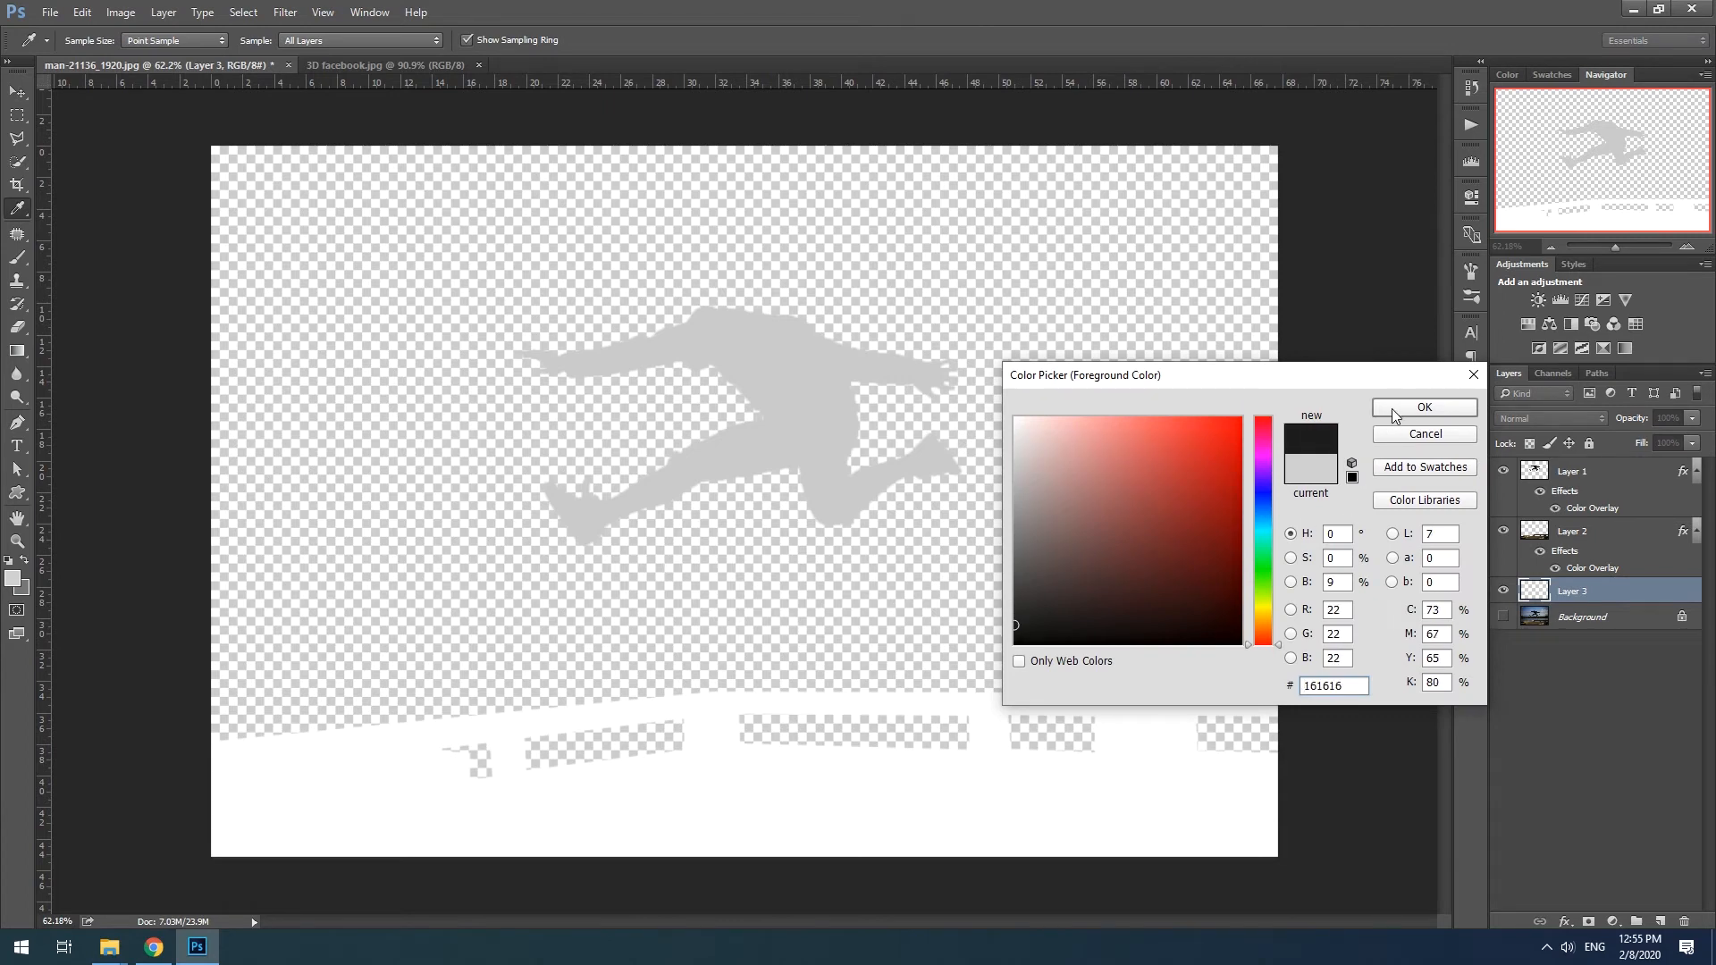
left_click(1391, 409)
left_click(23, 592)
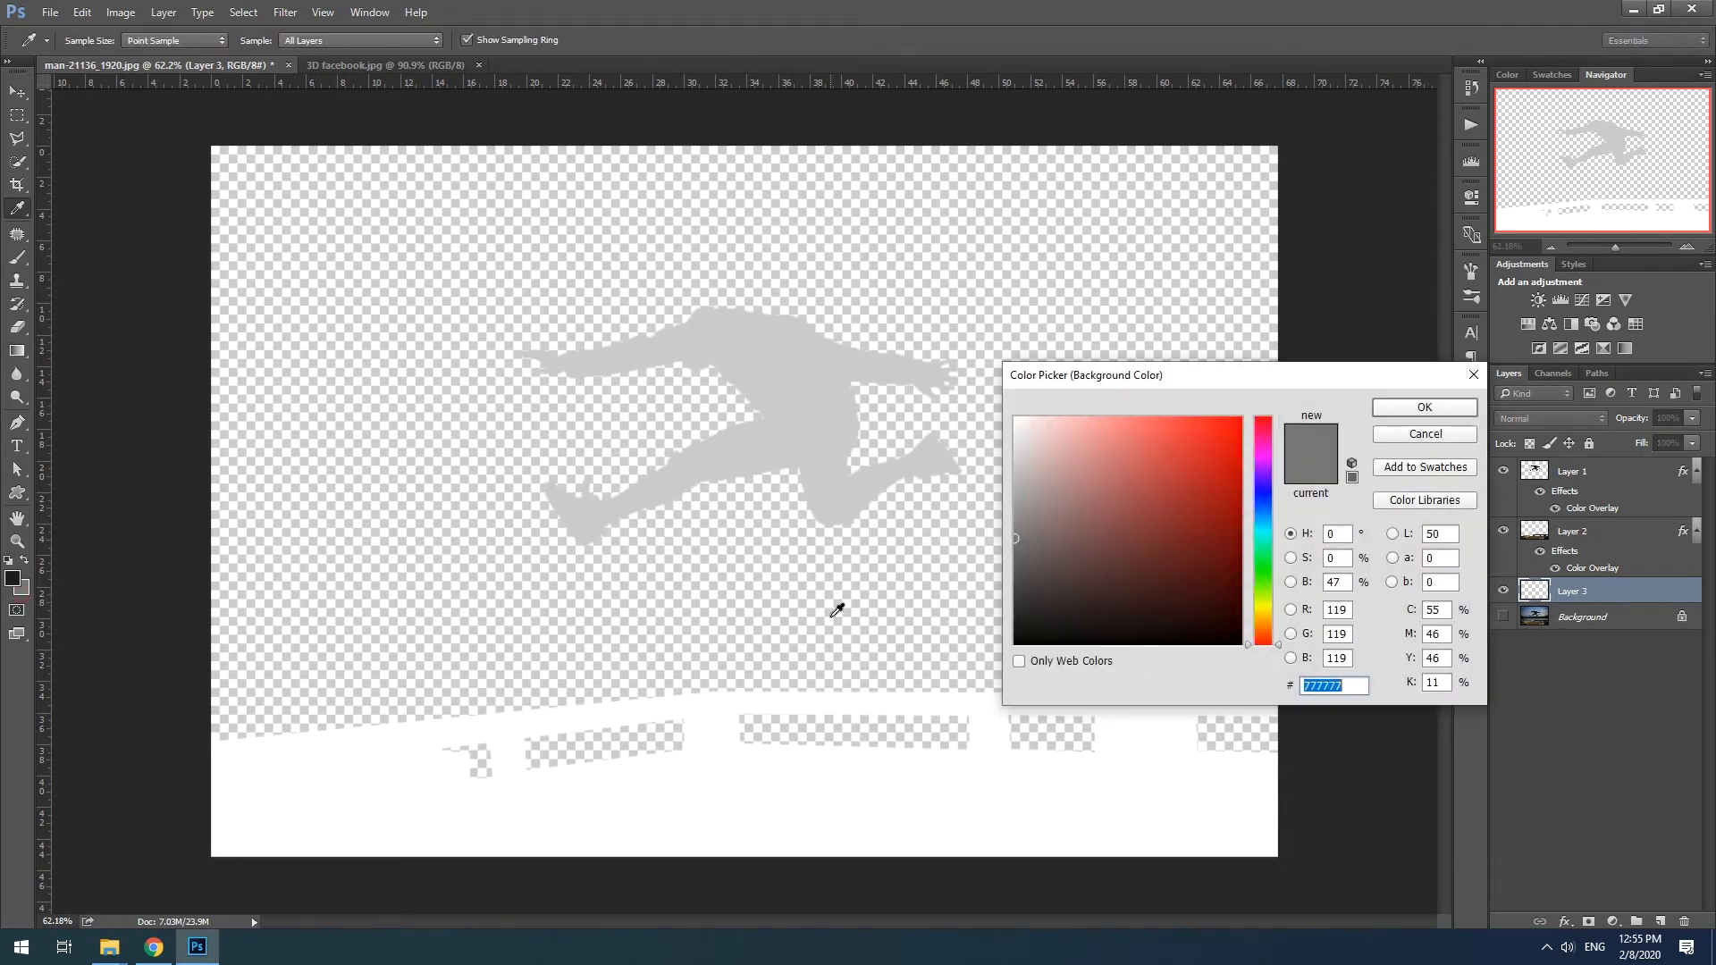
left_click(1016, 548)
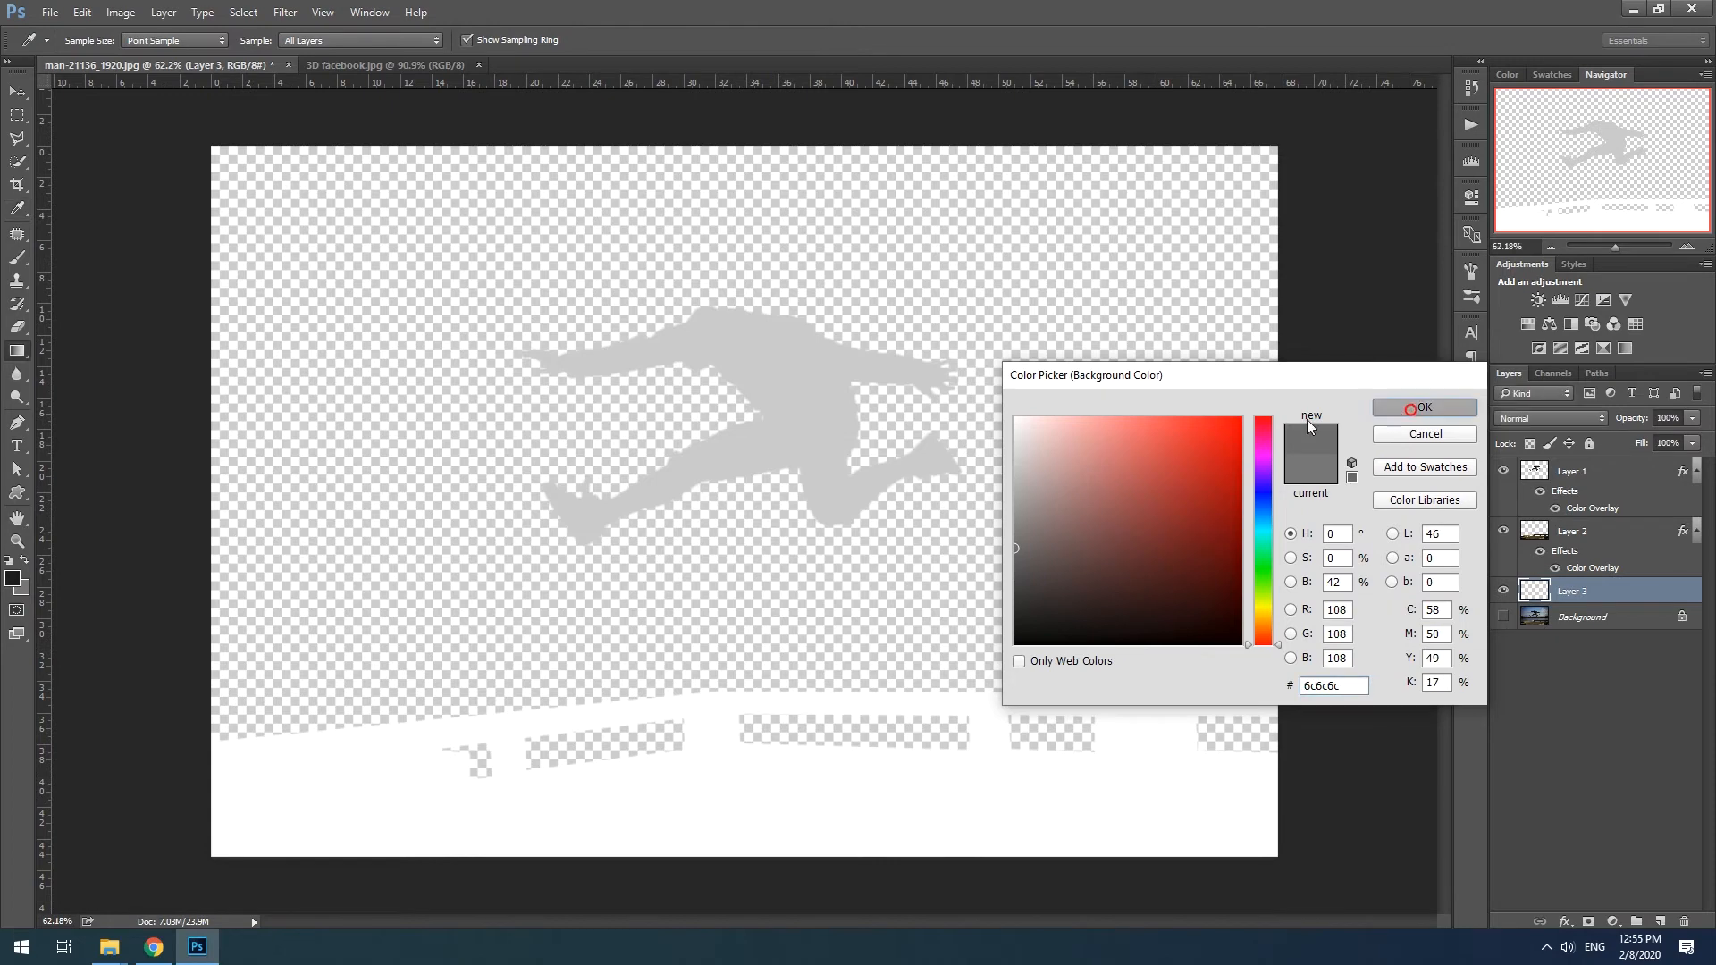
left_click(1423, 408)
- Darken the foreground to 121212 and, with the Background layer shown for reference, draw a vertical gradient on Layer 3 from the tree line down to the pier
left_click(13, 581)
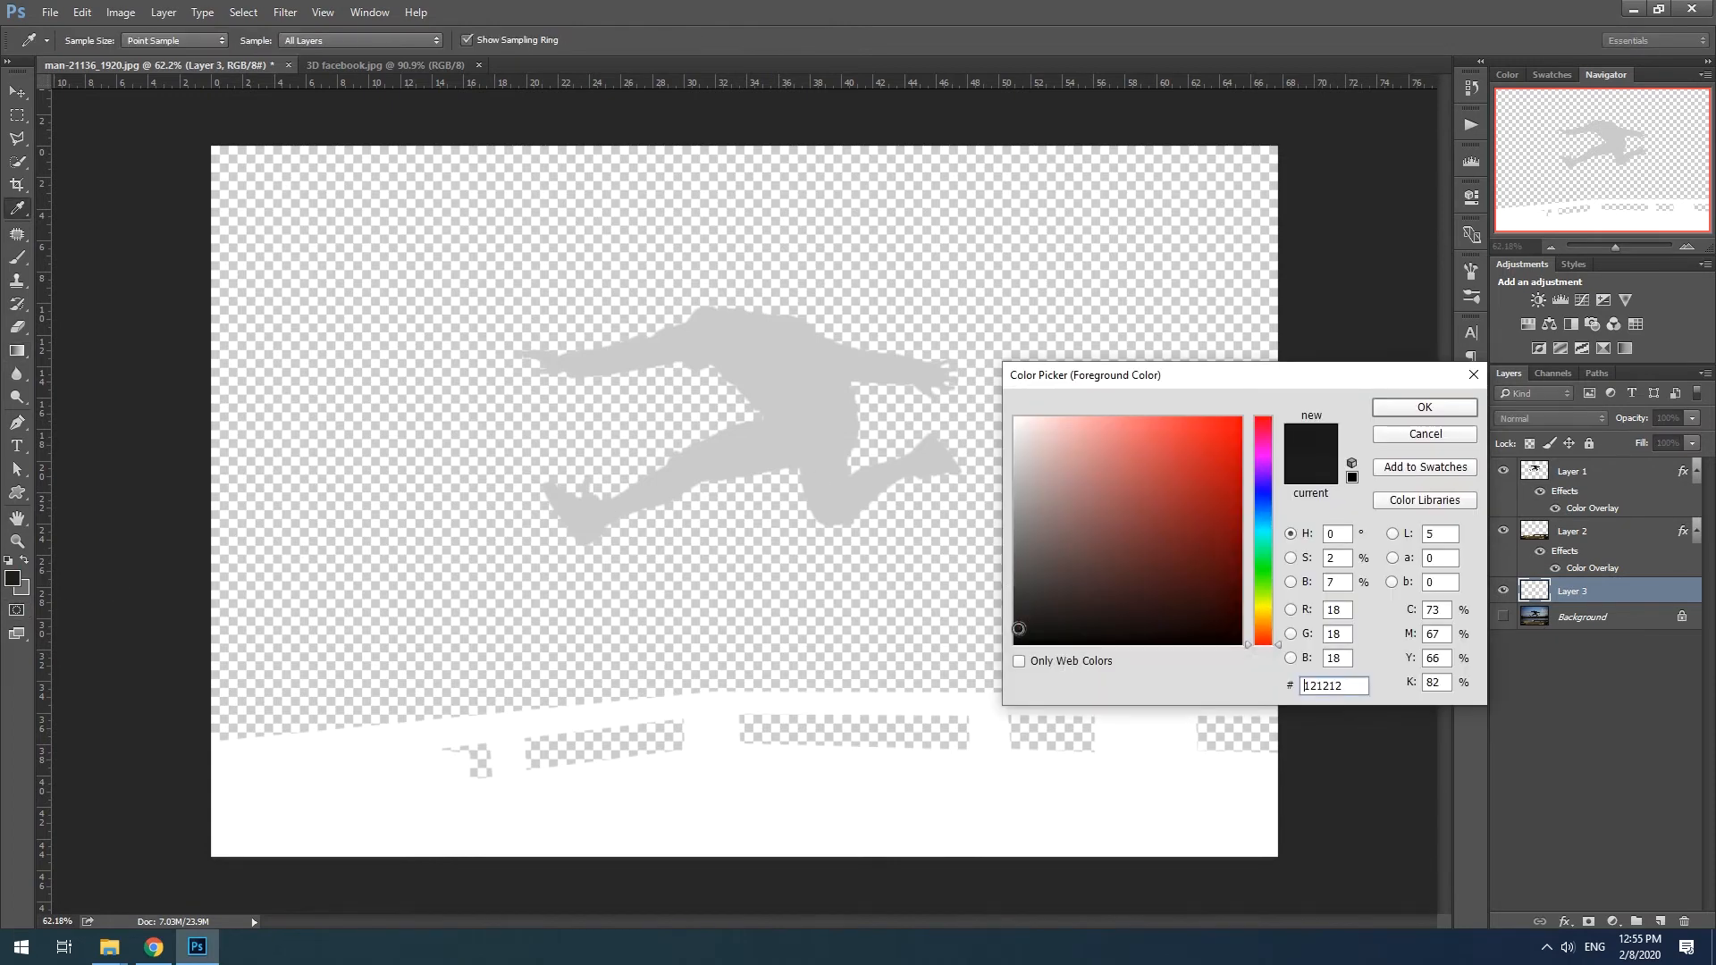
left_click(1401, 406)
key("g")
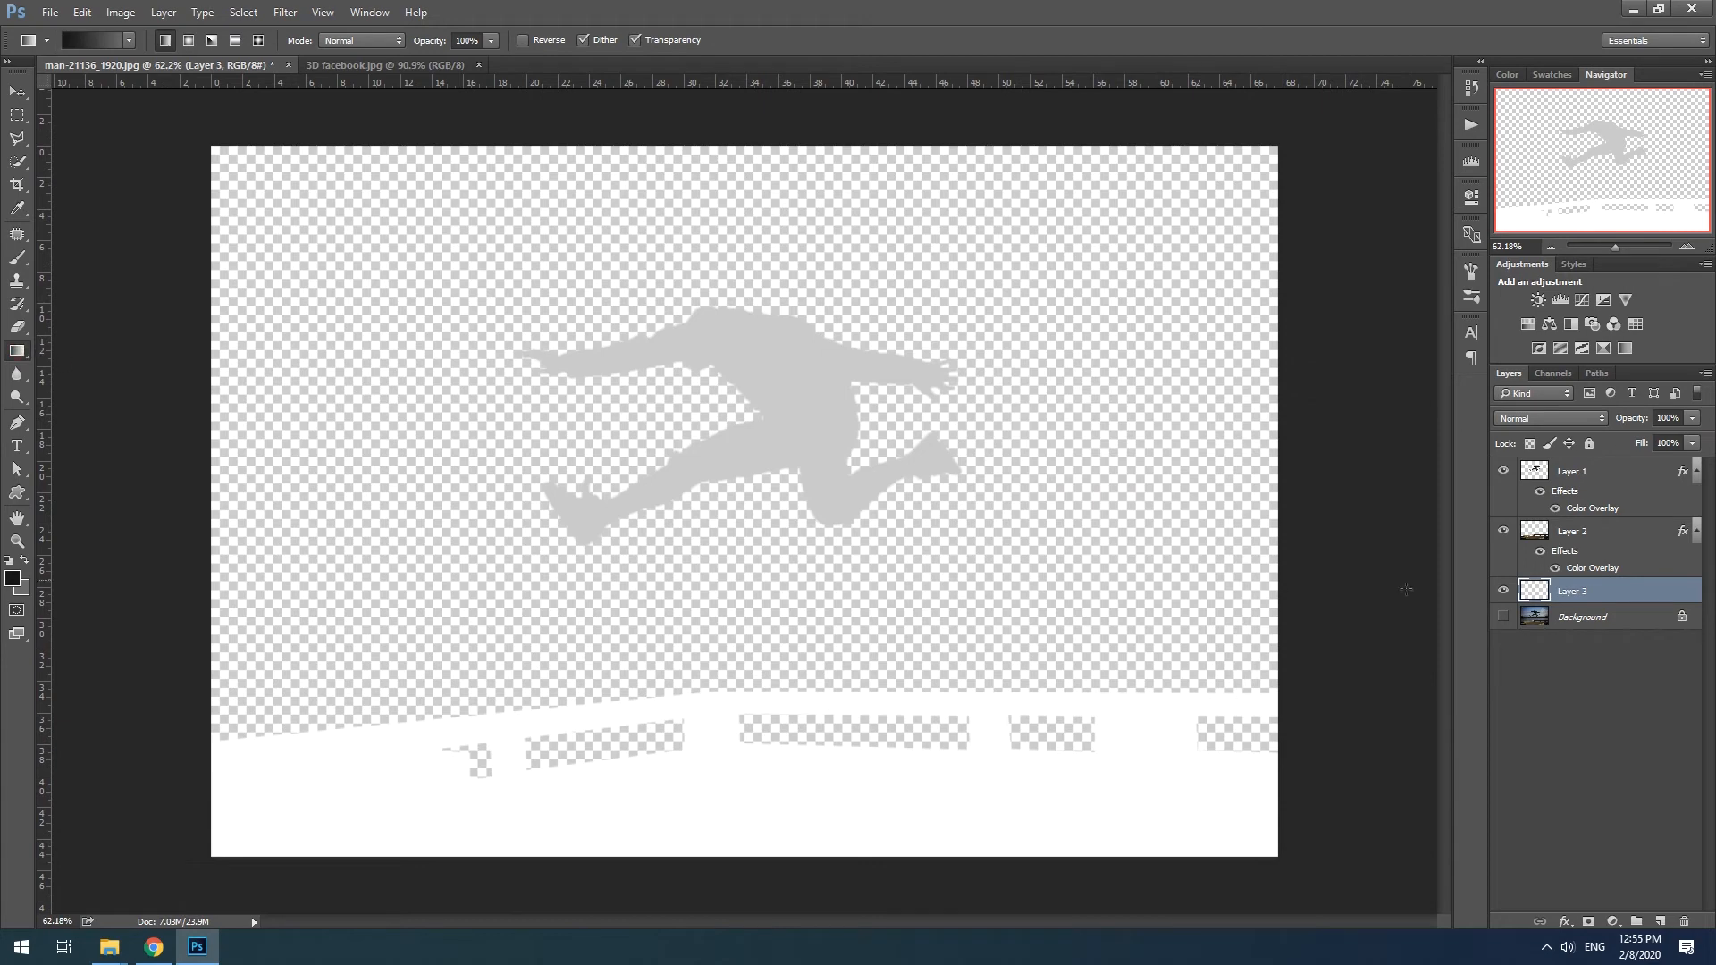
left_click(1503, 617)
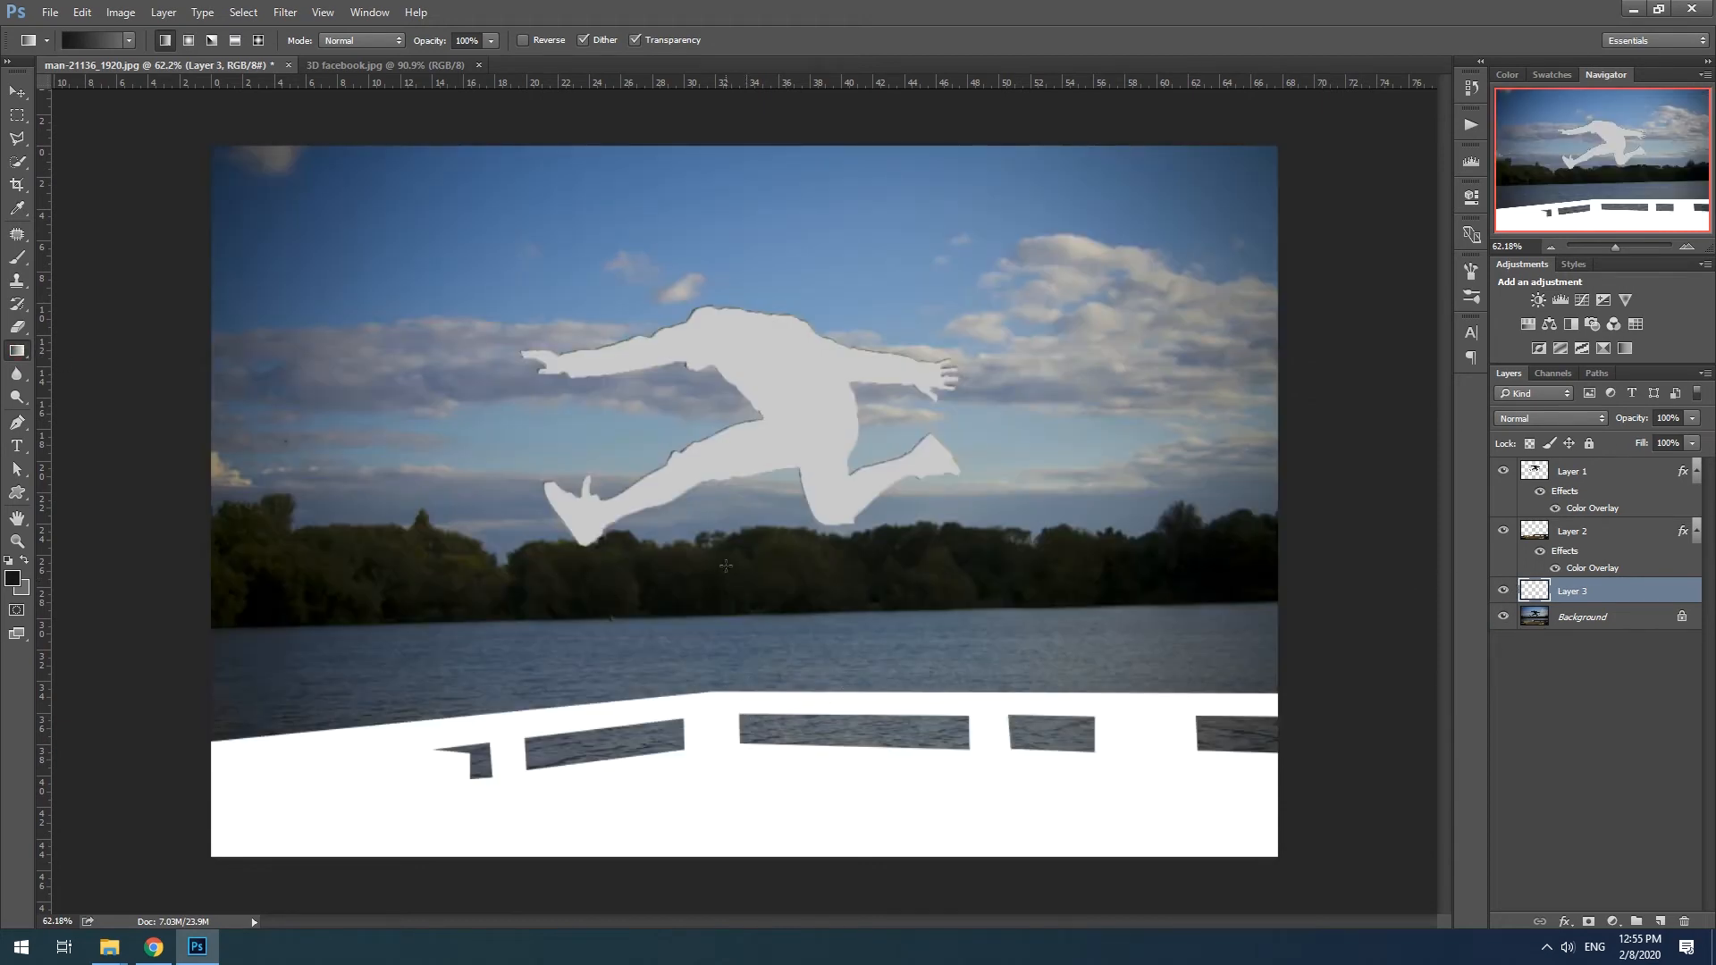
left_click_drag(722, 653, 723, 704)
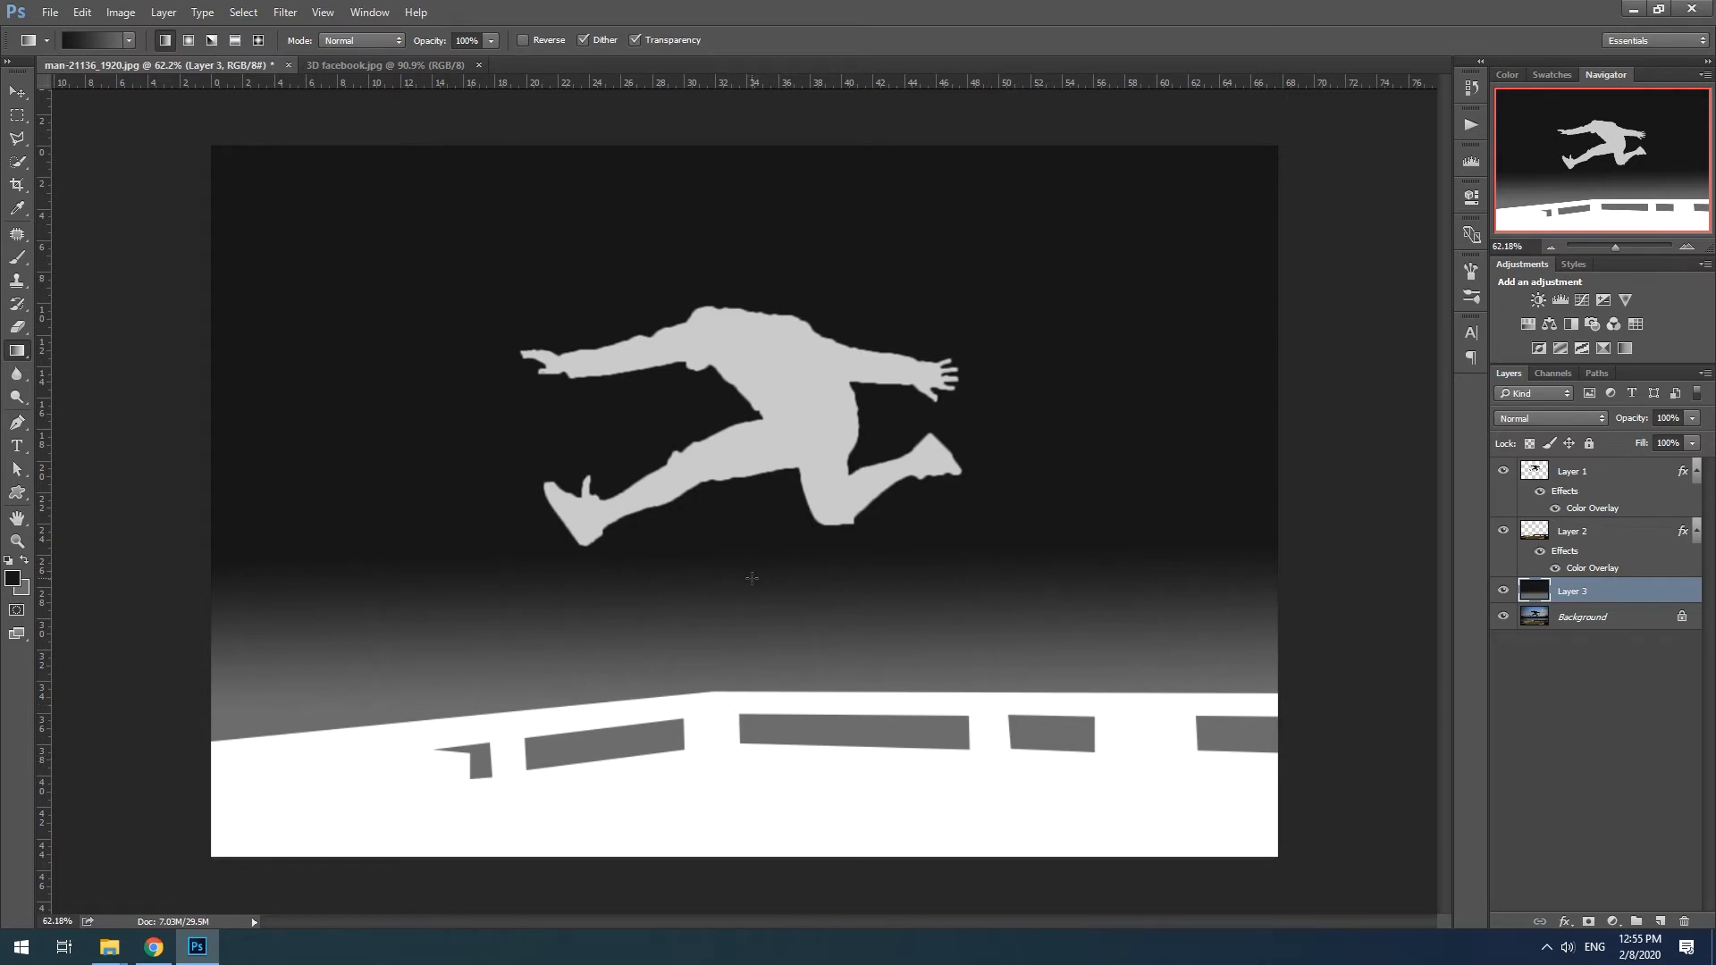
- Begin saving the depth map under a new file in the 3d facebook folder in Documents
left_click(49, 13)
left_click(115, 209)
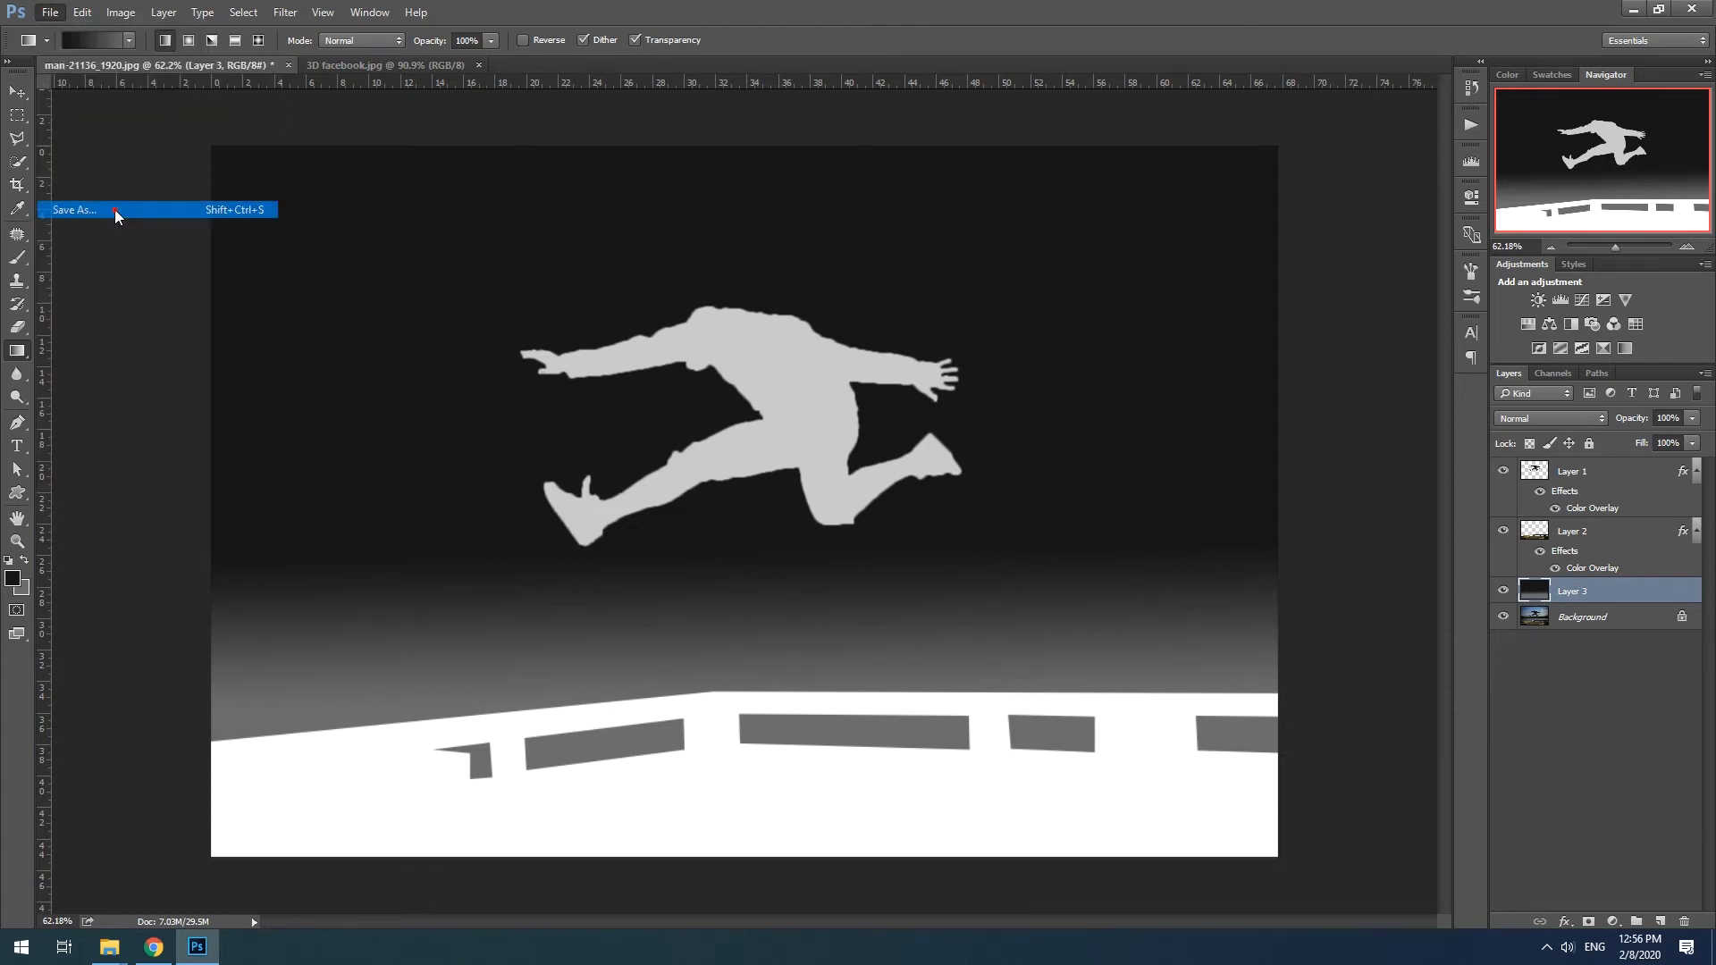
double_click(383, 218)
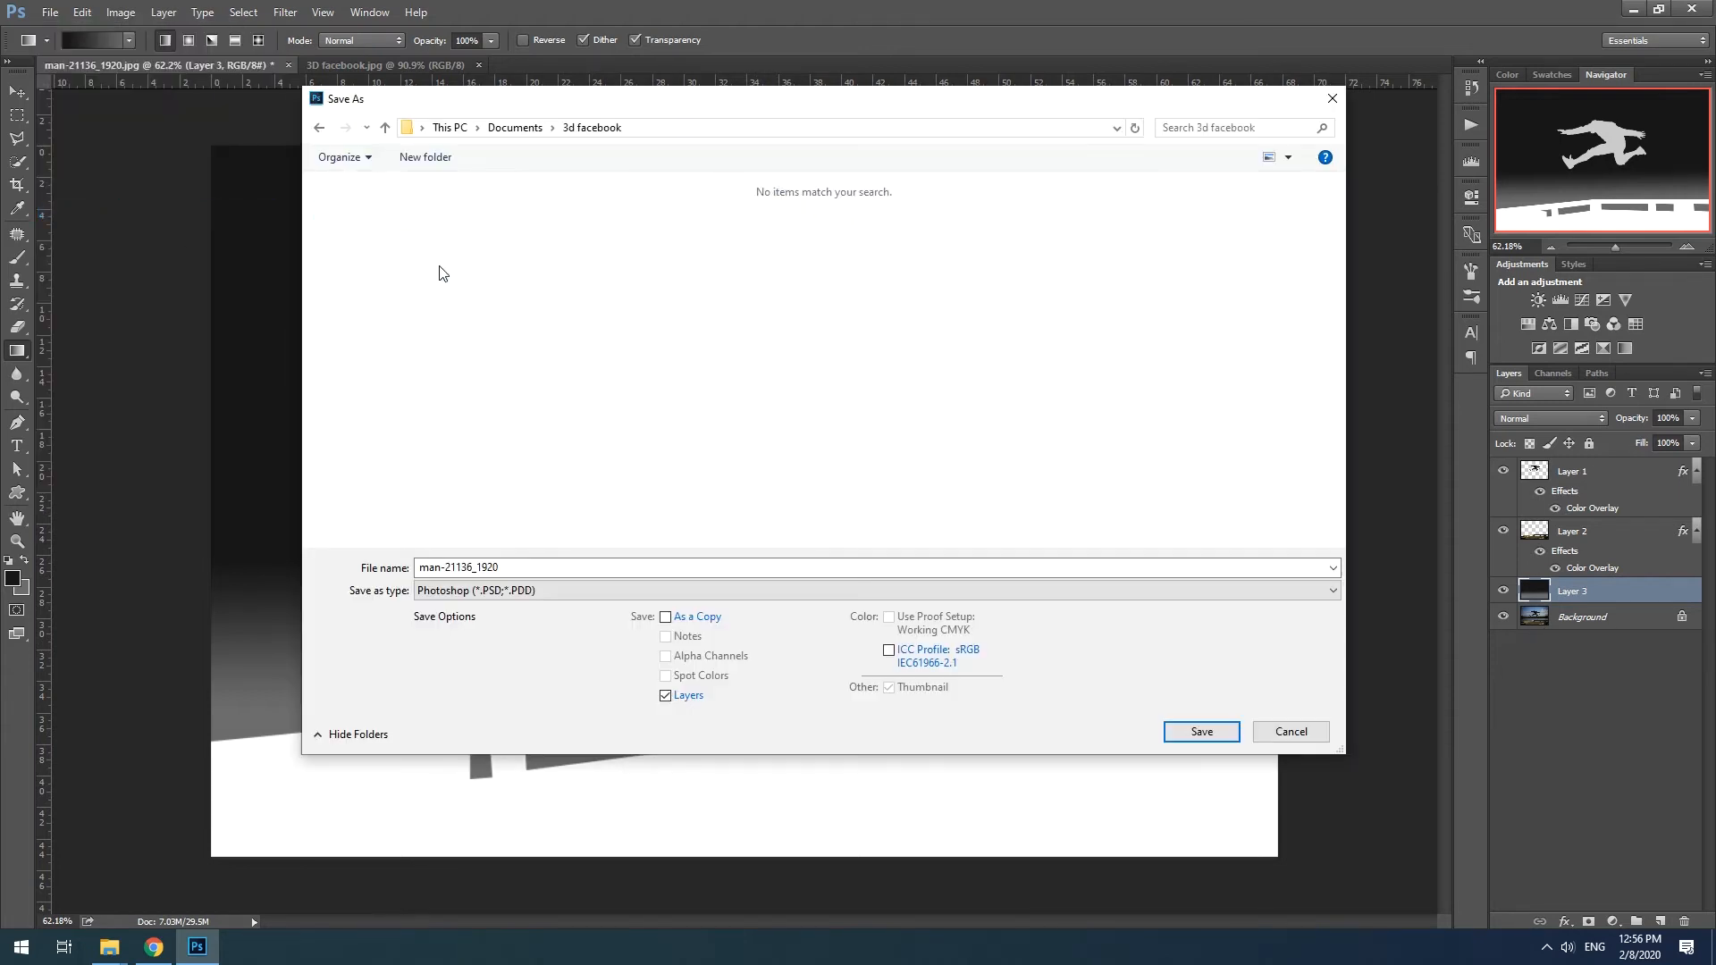
left_click(490, 572)
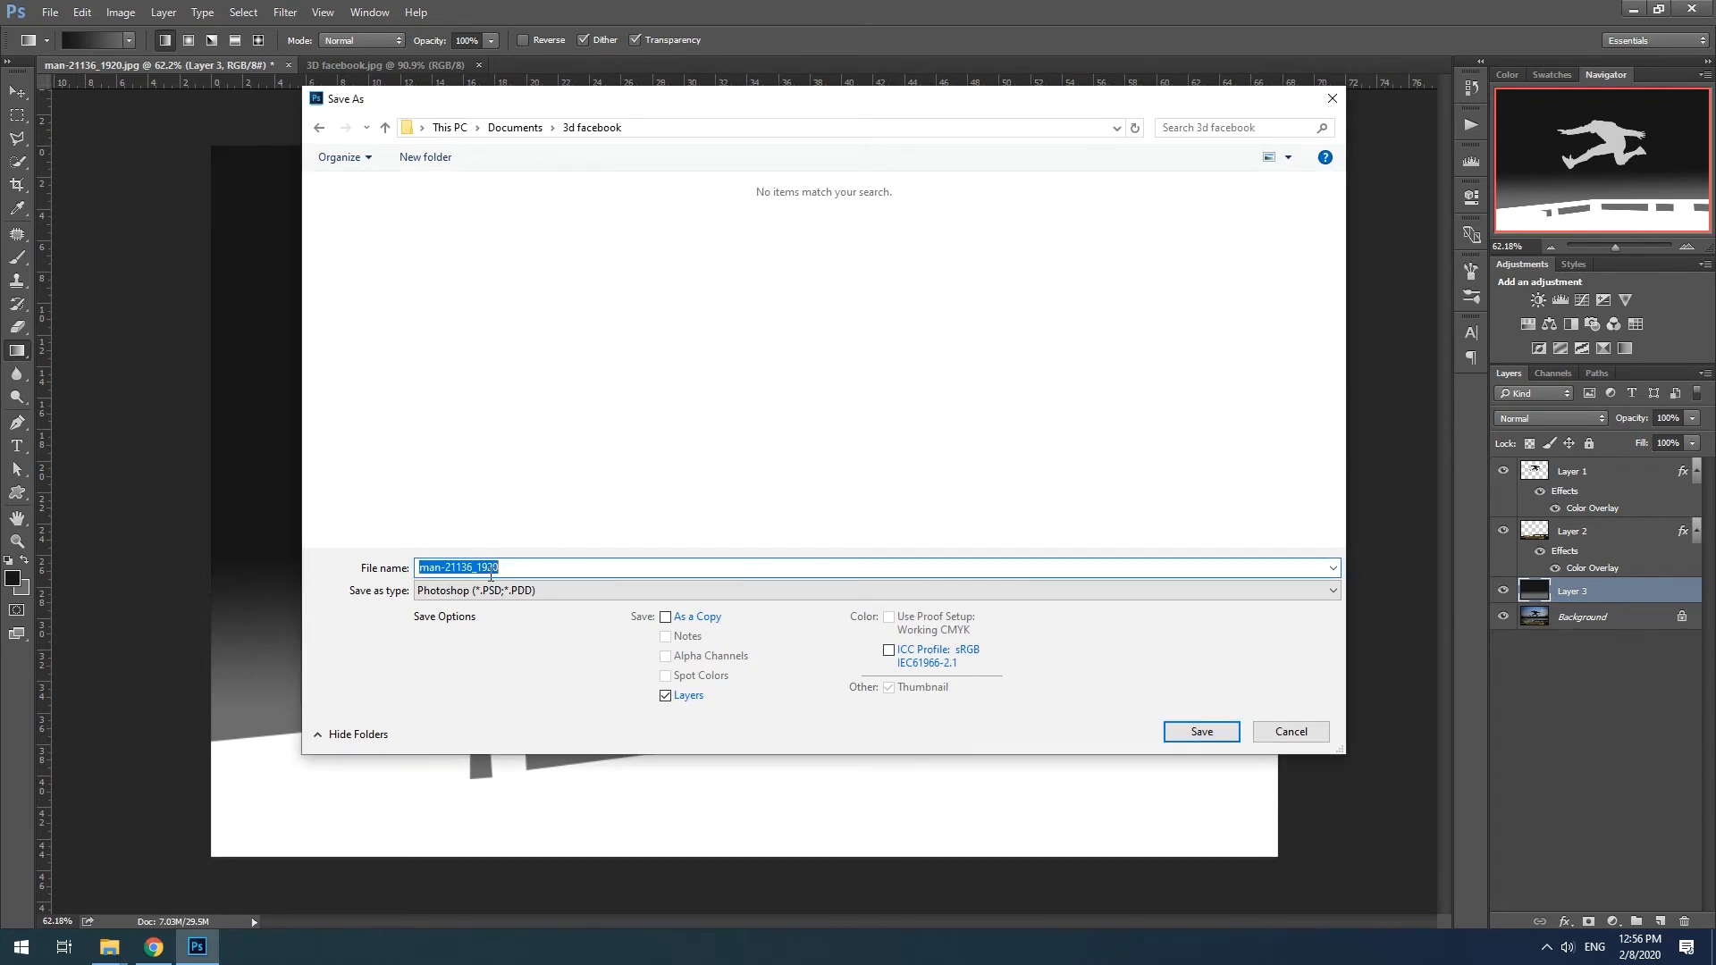
left_click(540, 311)
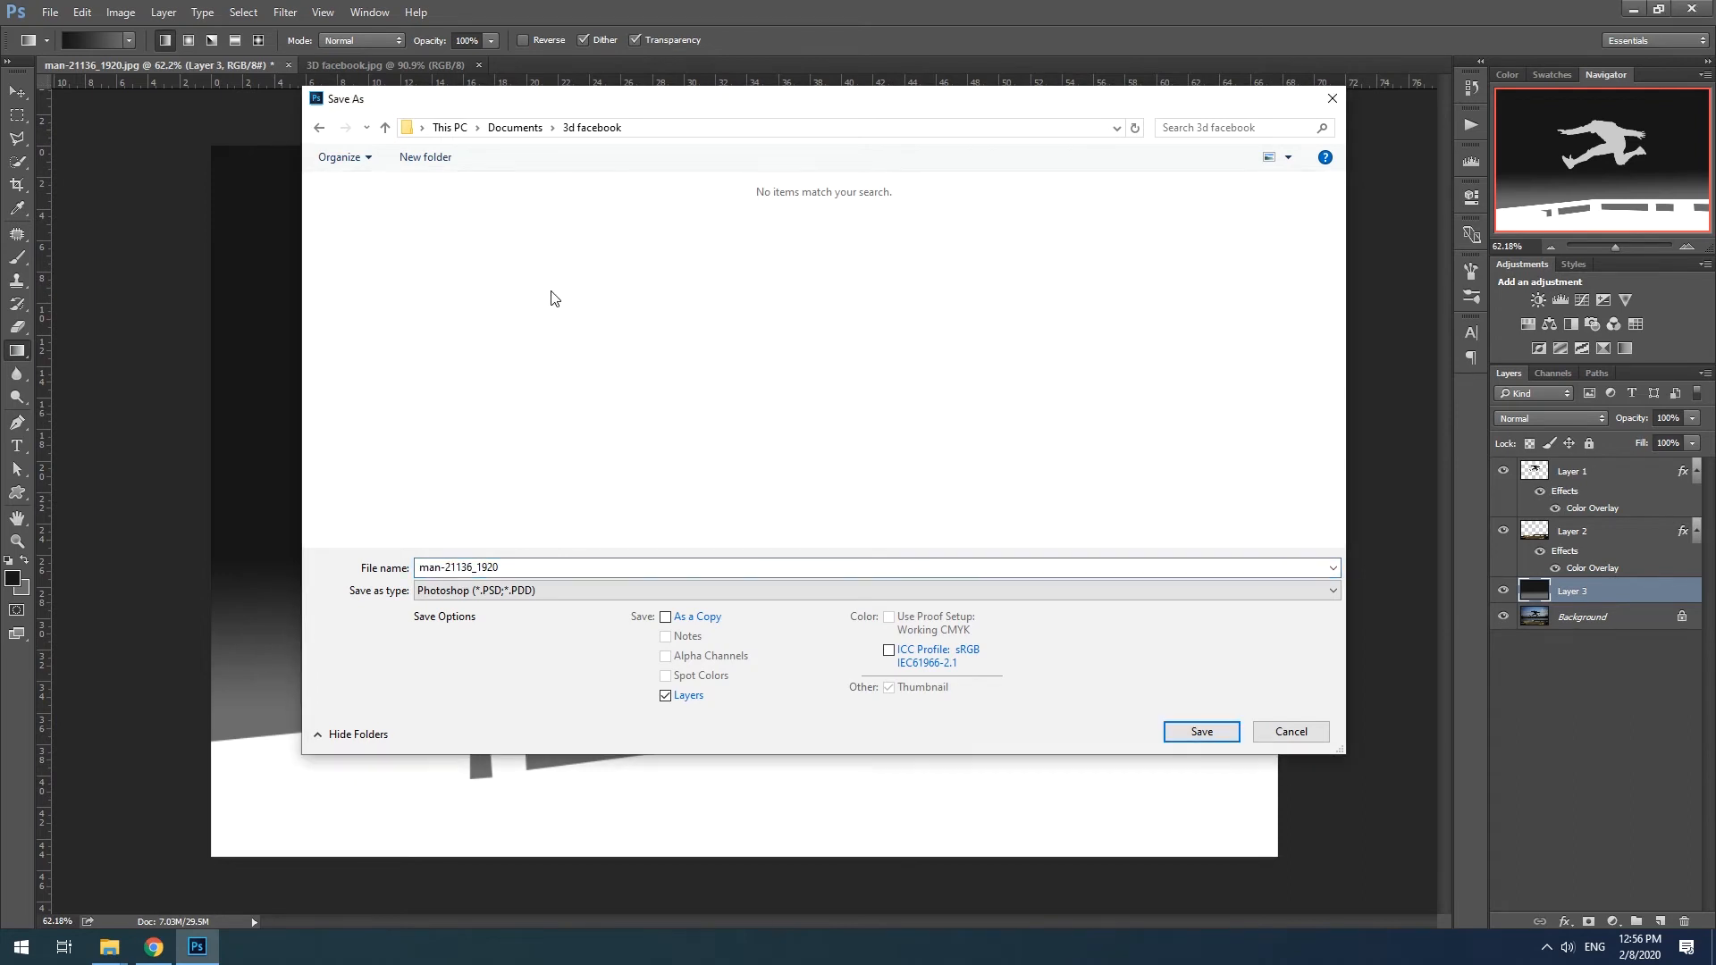
- Save the depth map as a JPEG named man_depth, accepting the JPEG options
left_click(479, 590)
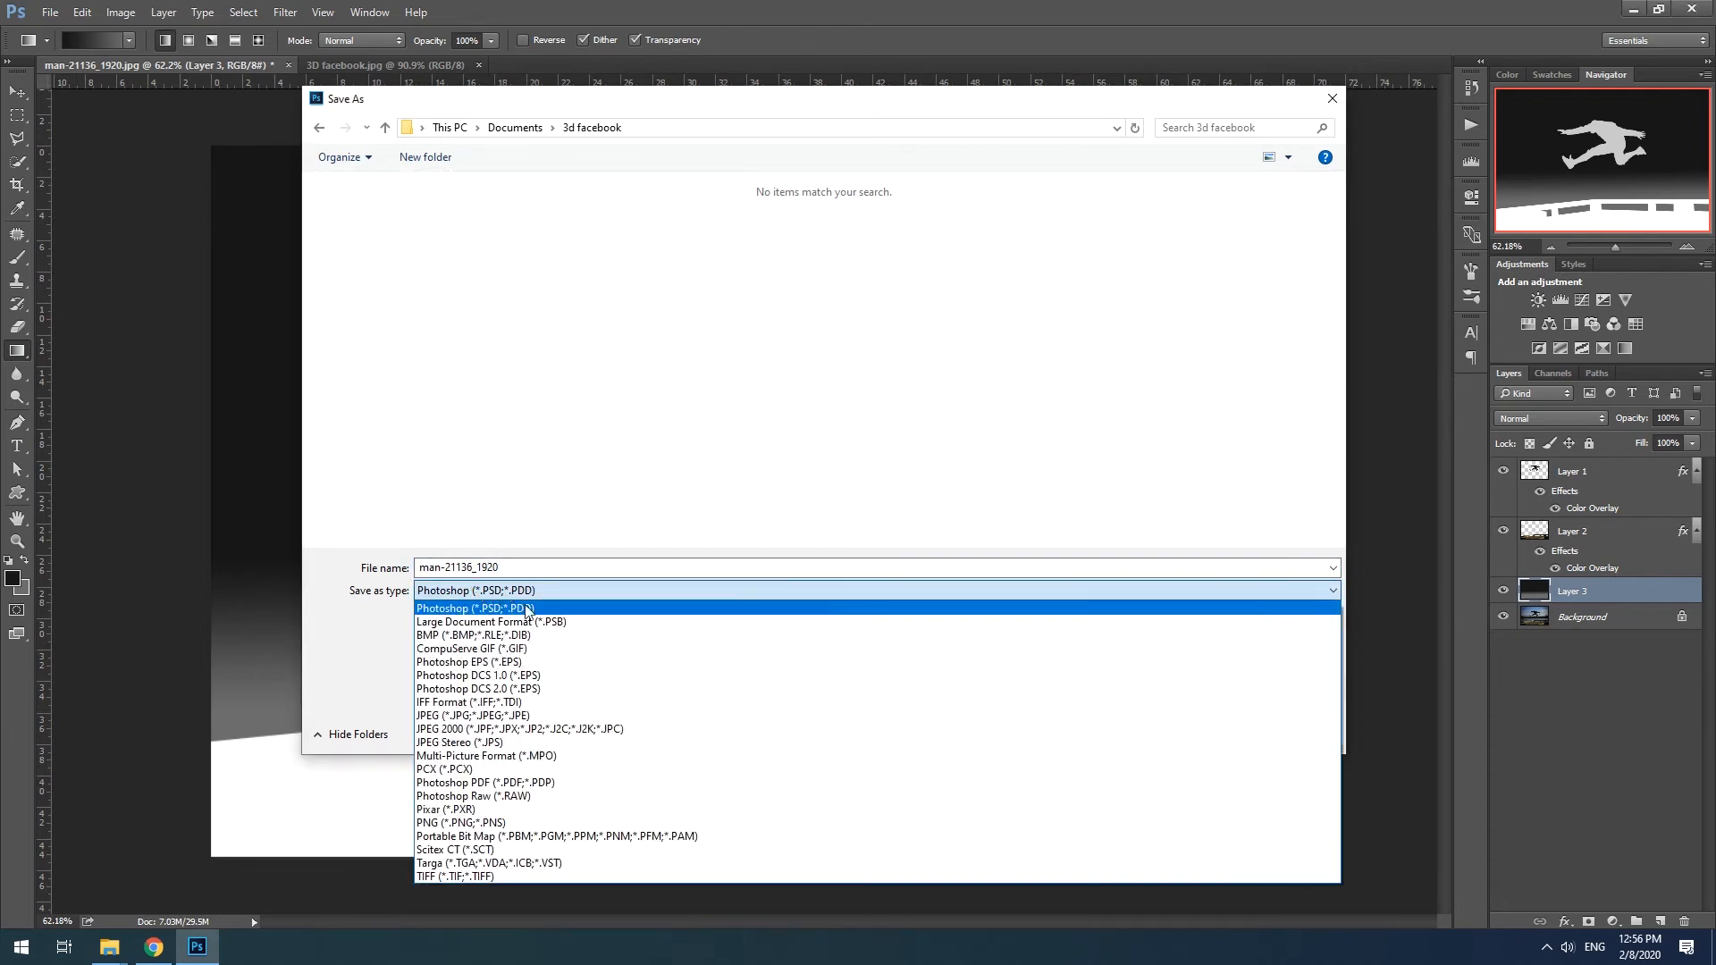
left_click(529, 719)
left_click(519, 567)
left_click_drag(441, 568, 562, 567)
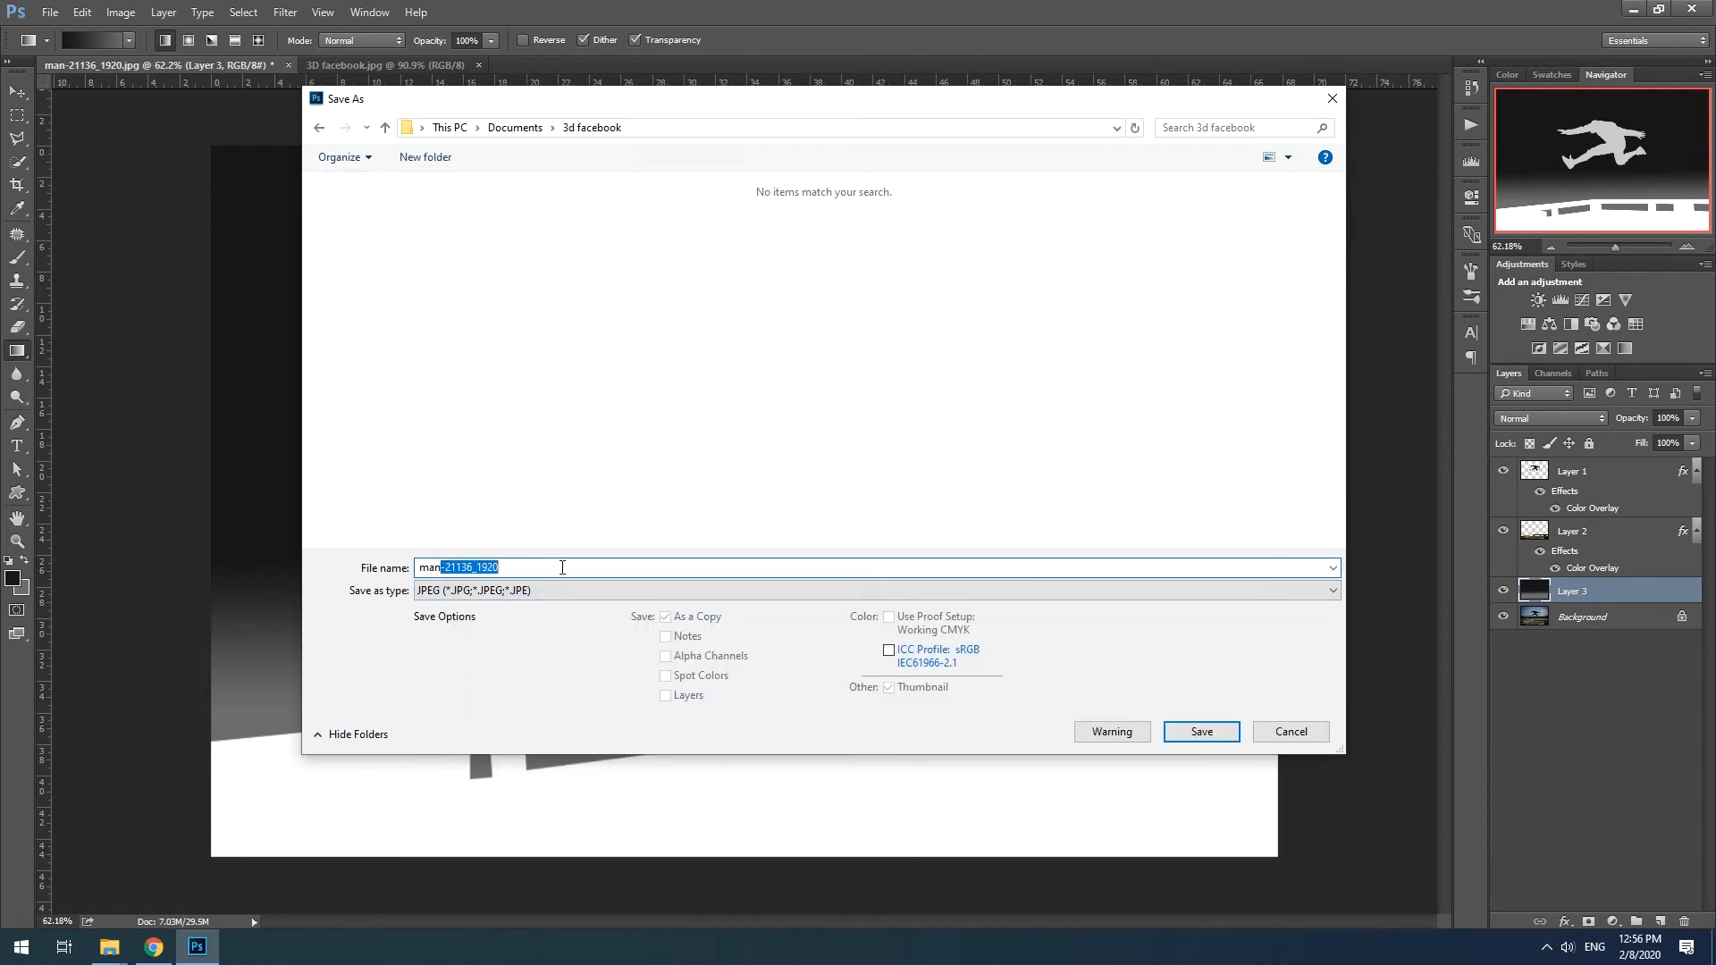
key("BackSpace")
left_click(464, 567)
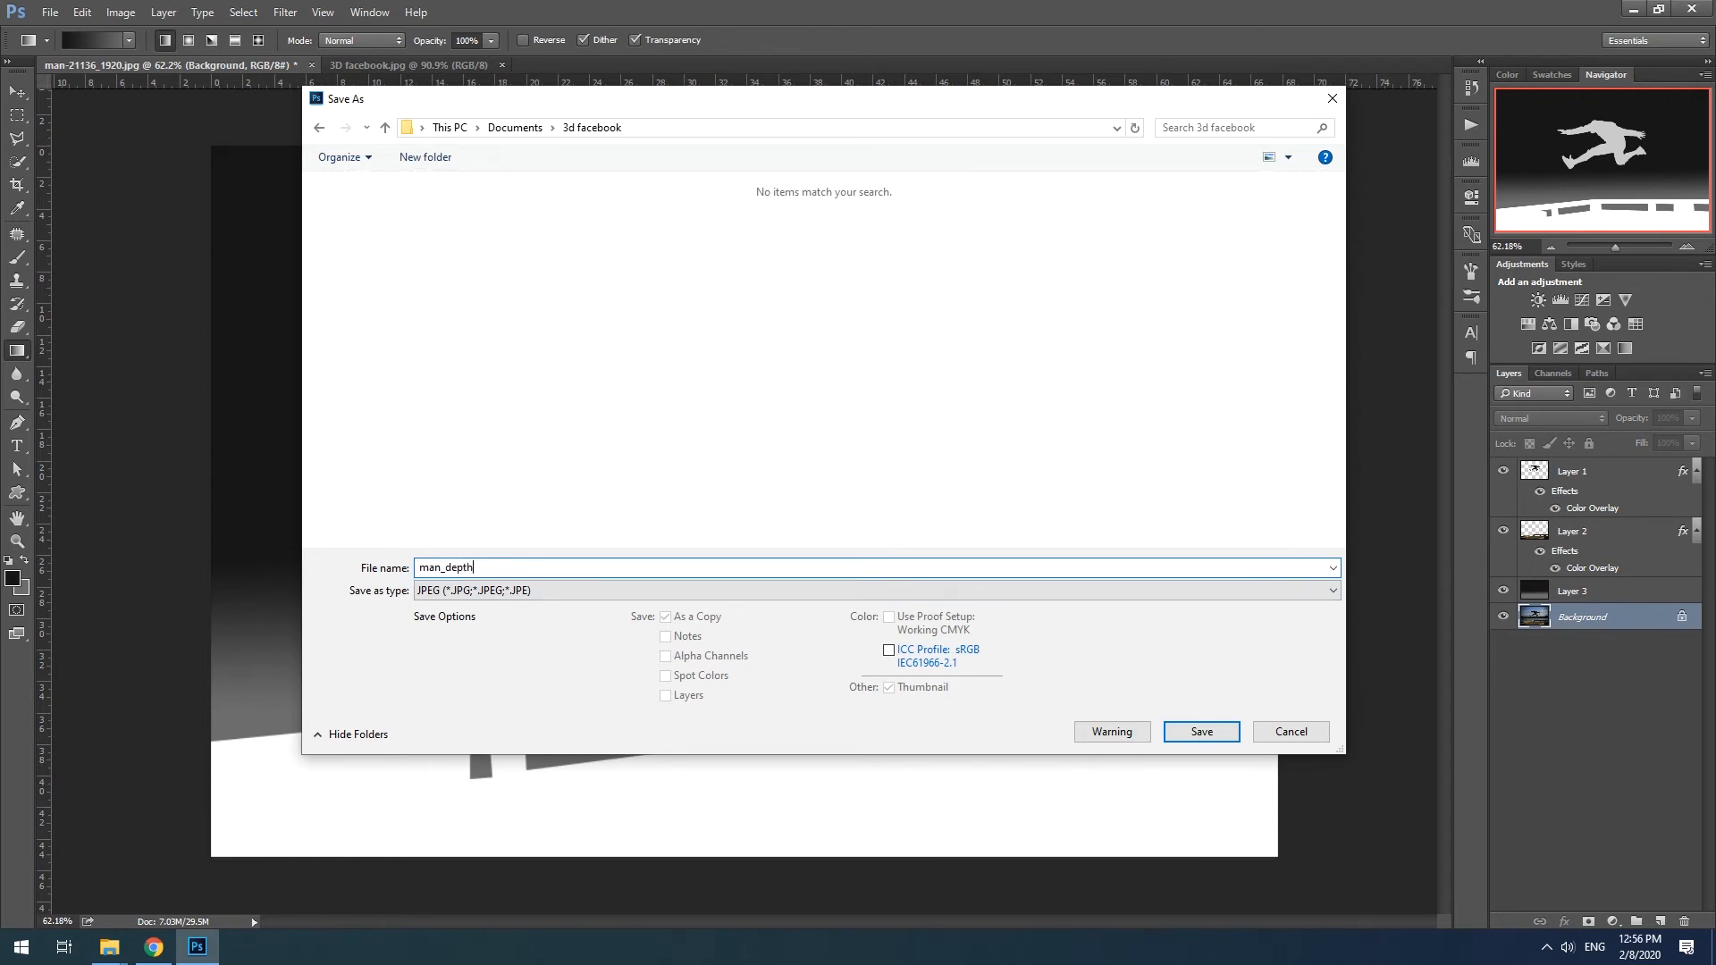
left_click(1204, 734)
left_click(919, 376)
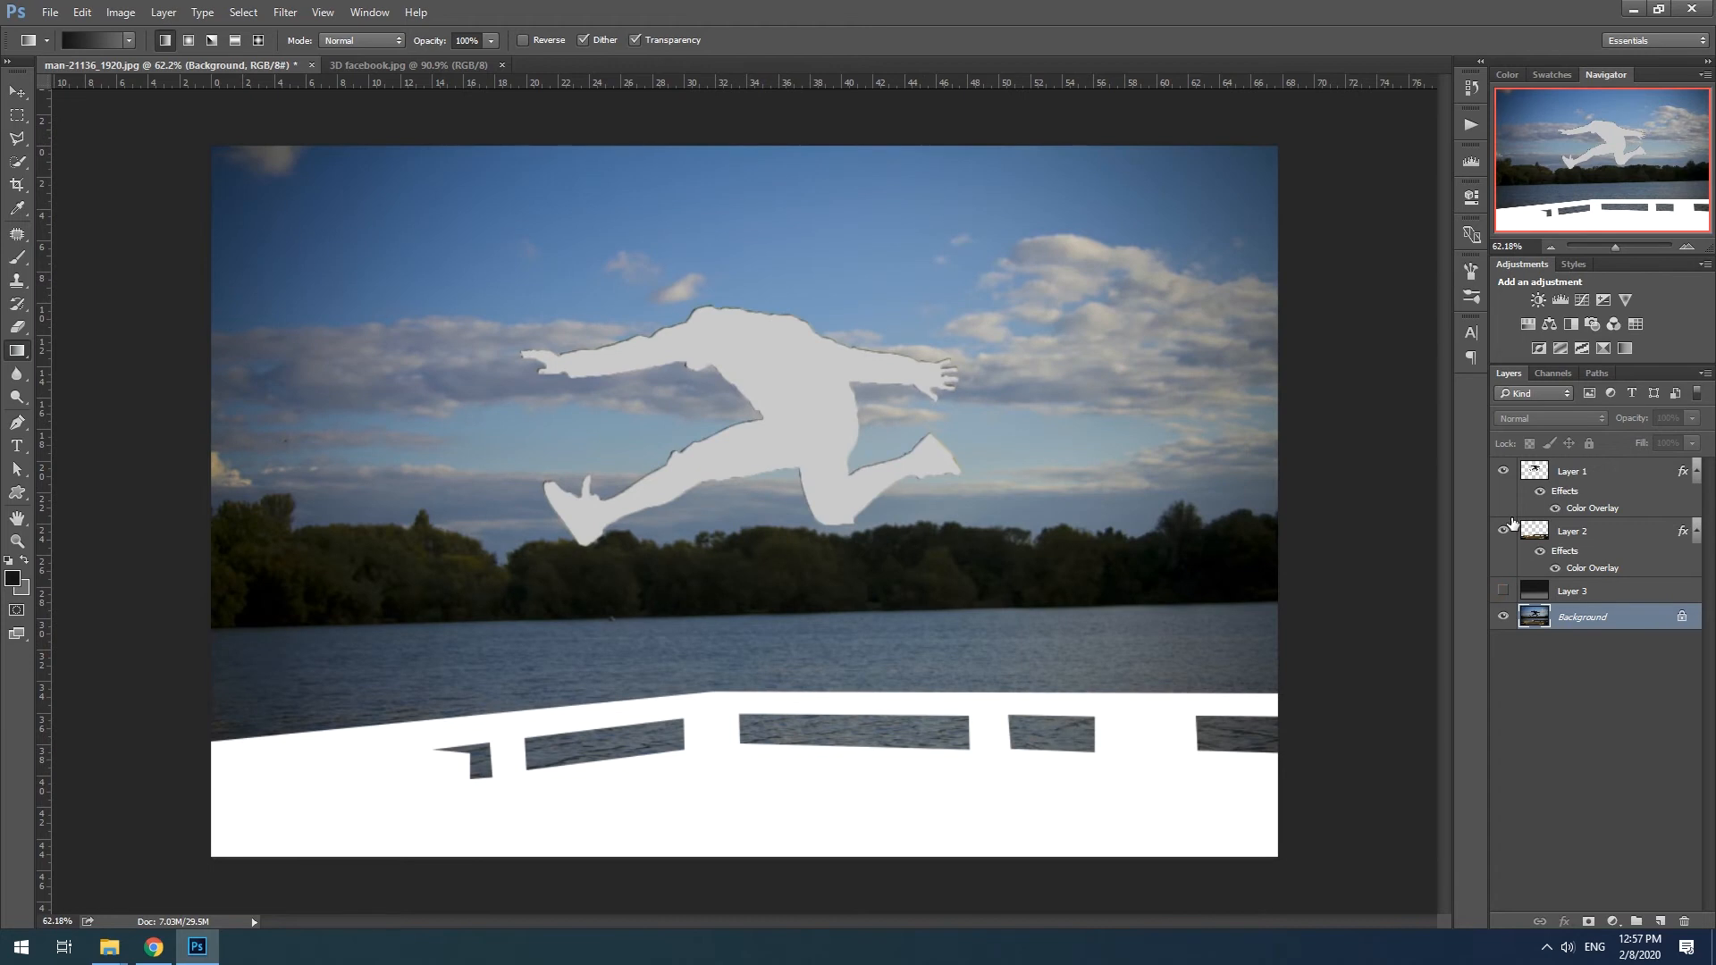
- Hide Layer 2 and Layer 1 and save the original photo as a JPEG named man in the 3d facebook folder
left_click(1502, 531)
left_click(1502, 471)
left_click(50, 12)
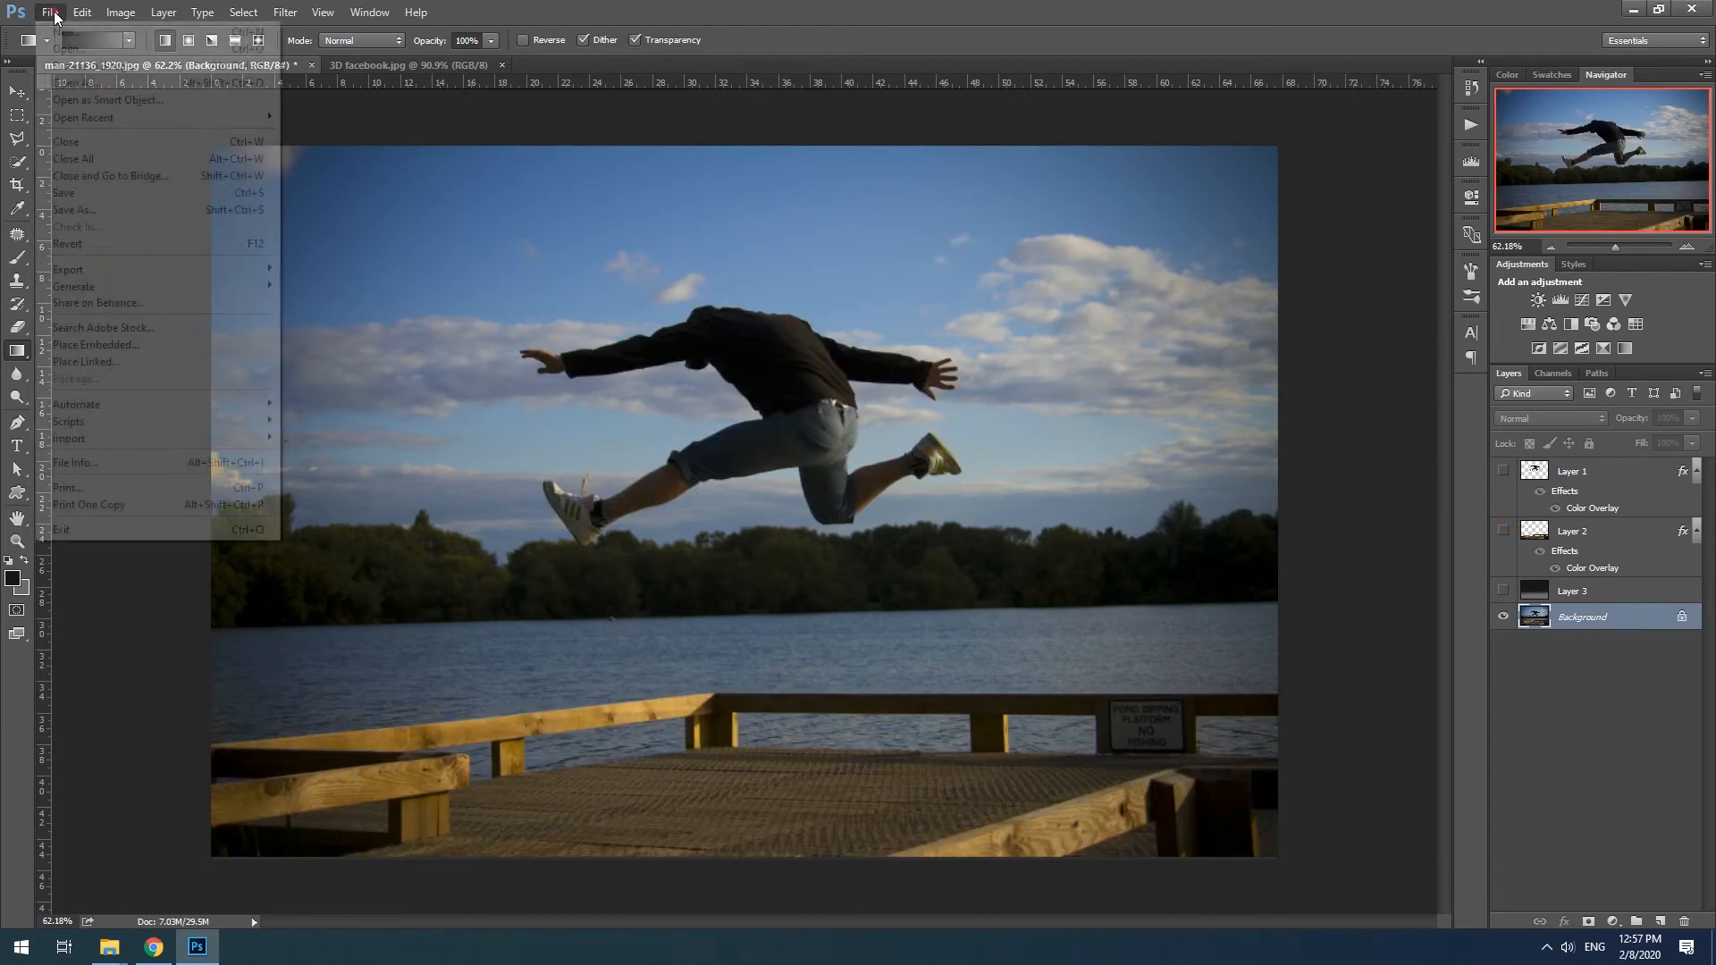
left_click(134, 209)
double_click(457, 569)
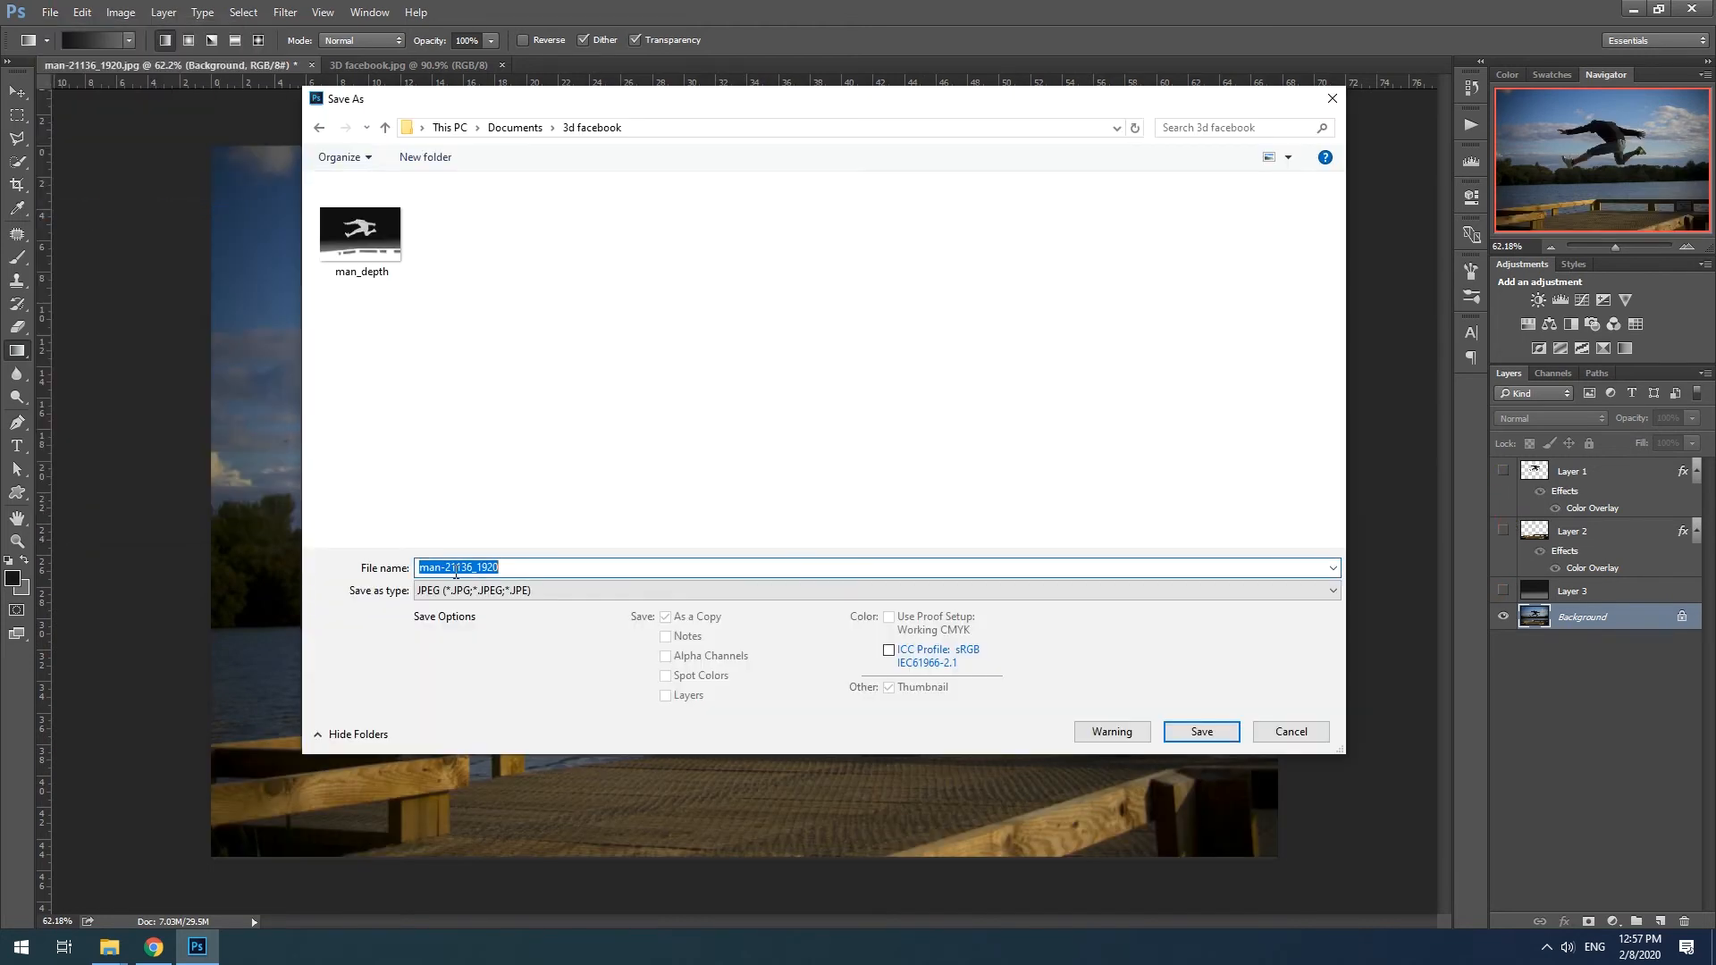
key("BackSpace")
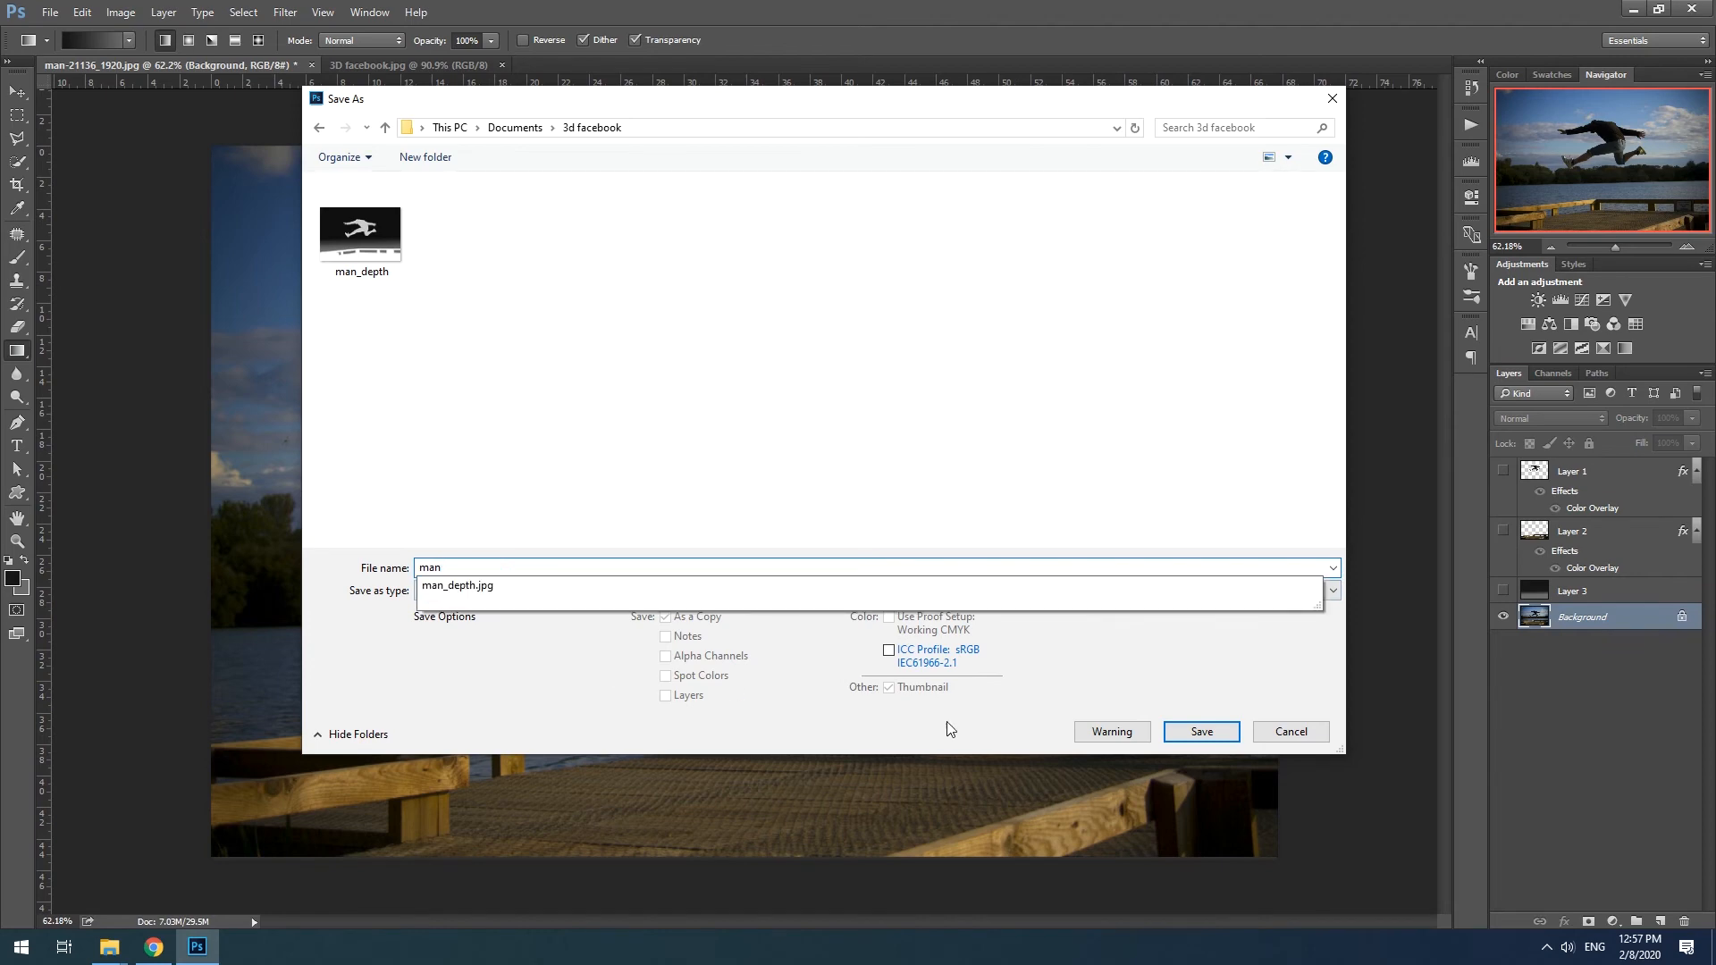
left_click(1202, 731)
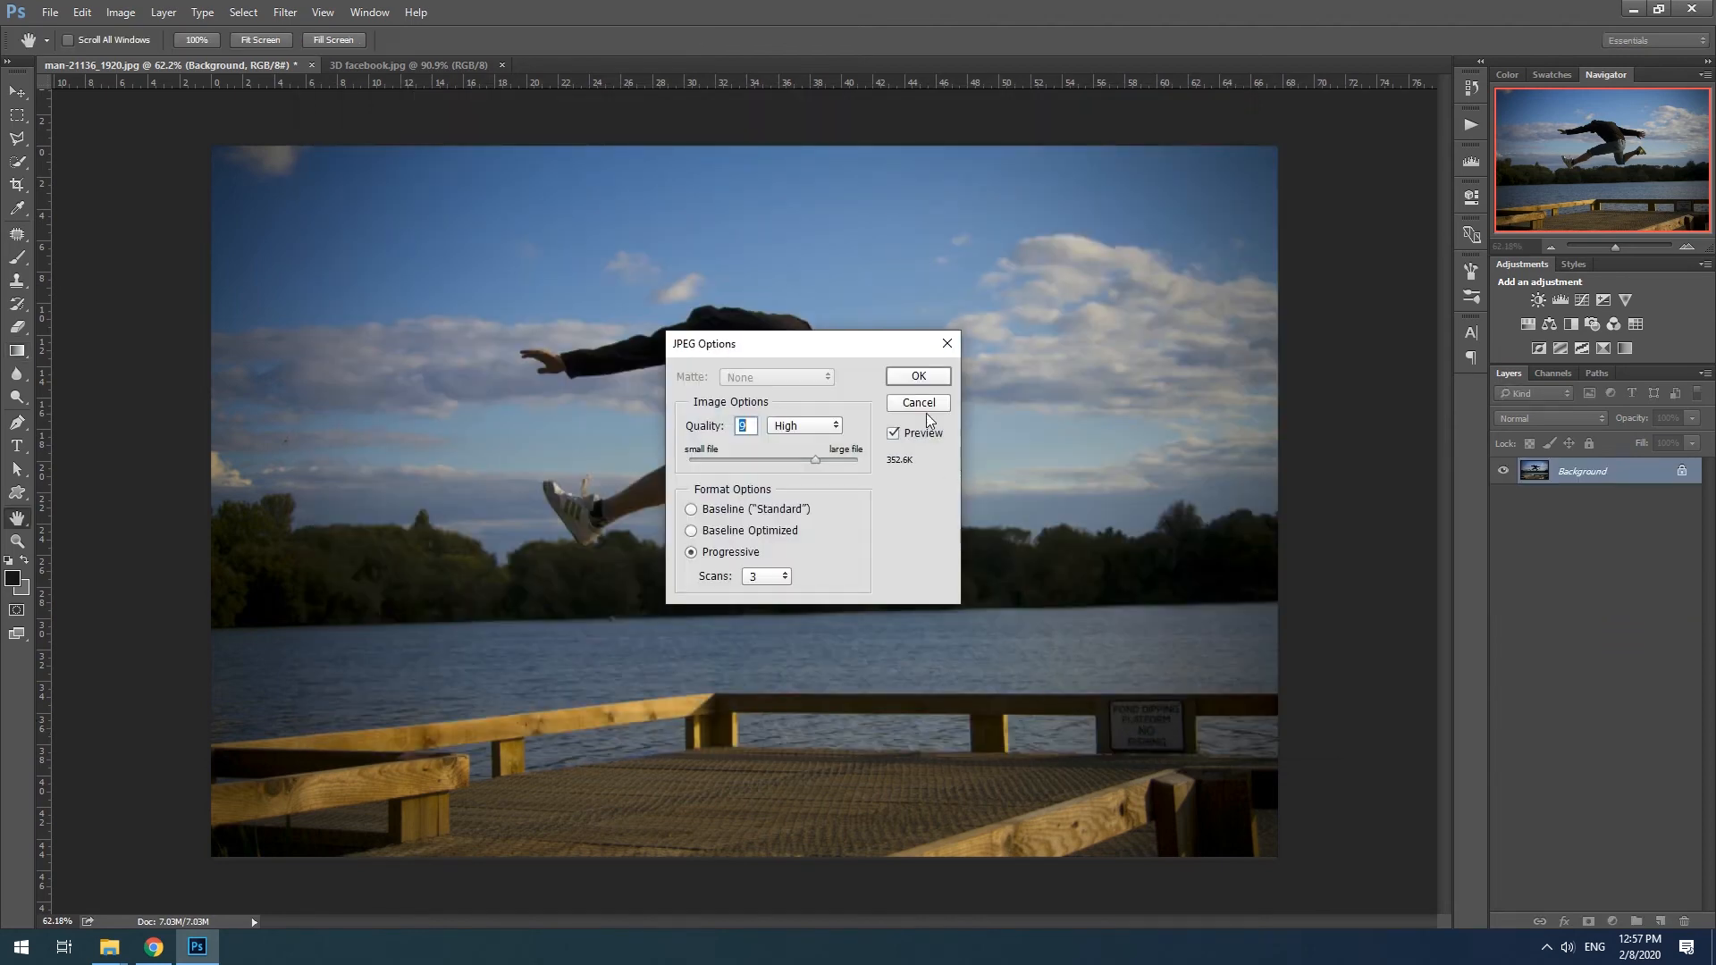
left_click(917, 377)
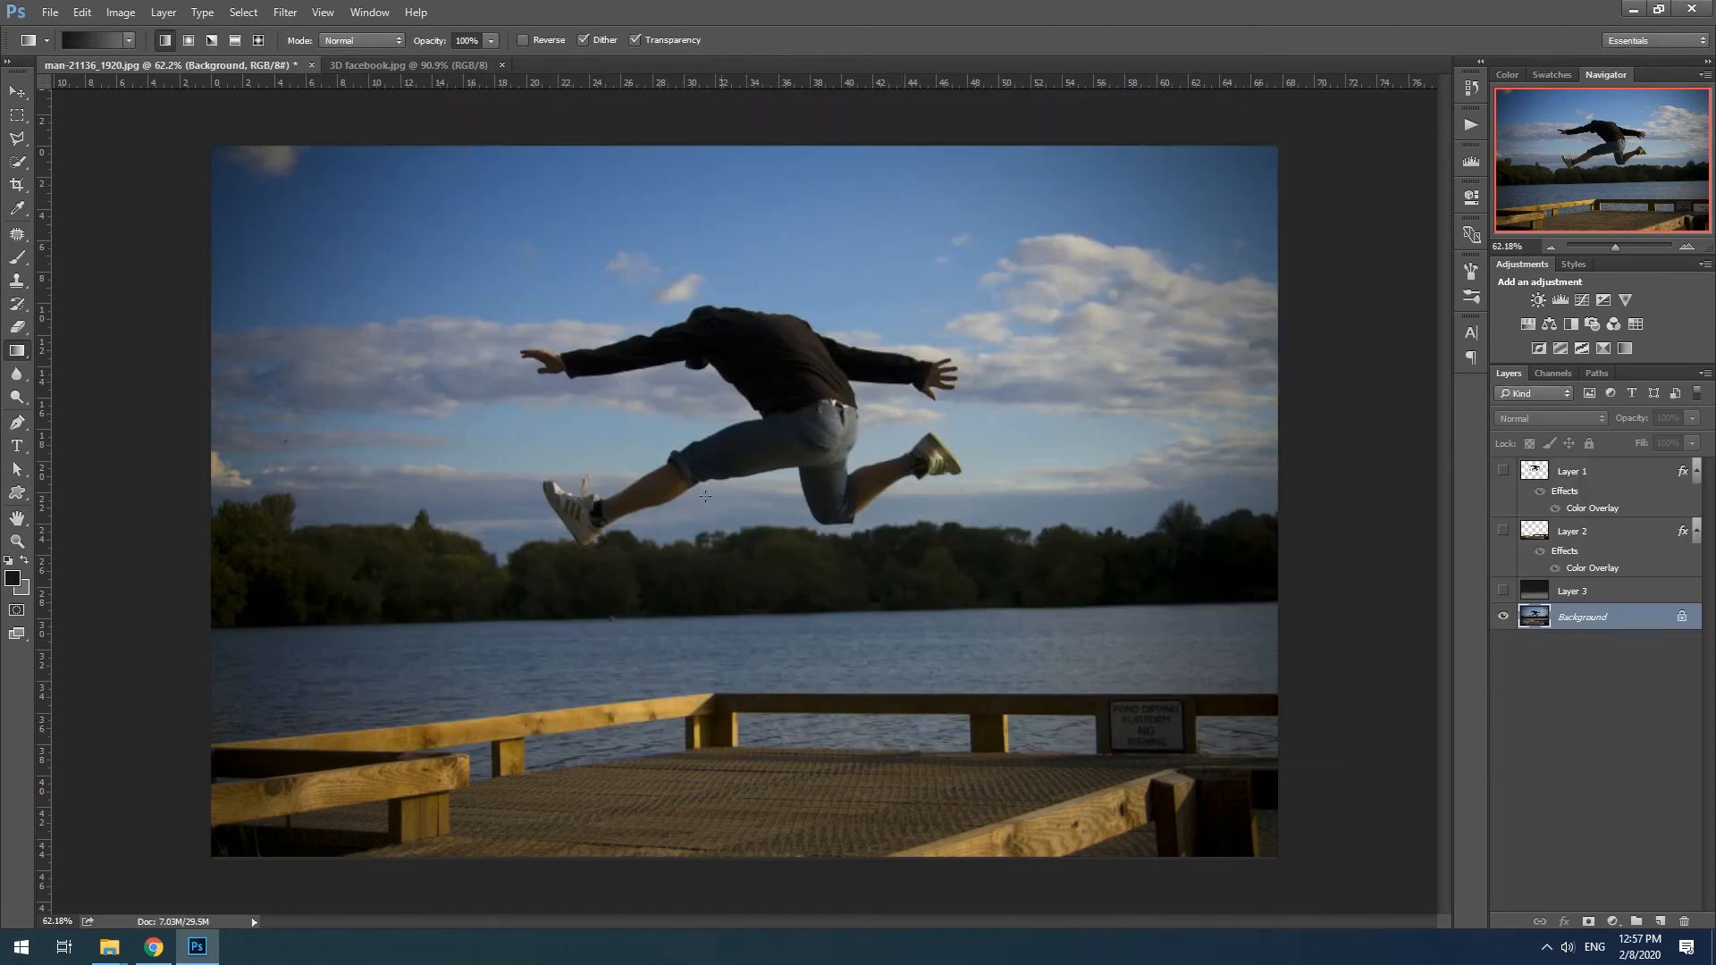
- Switch to Facebook in Chrome and start a photo post by uploading the man image from the 3d facebook folder
left_click(153, 947)
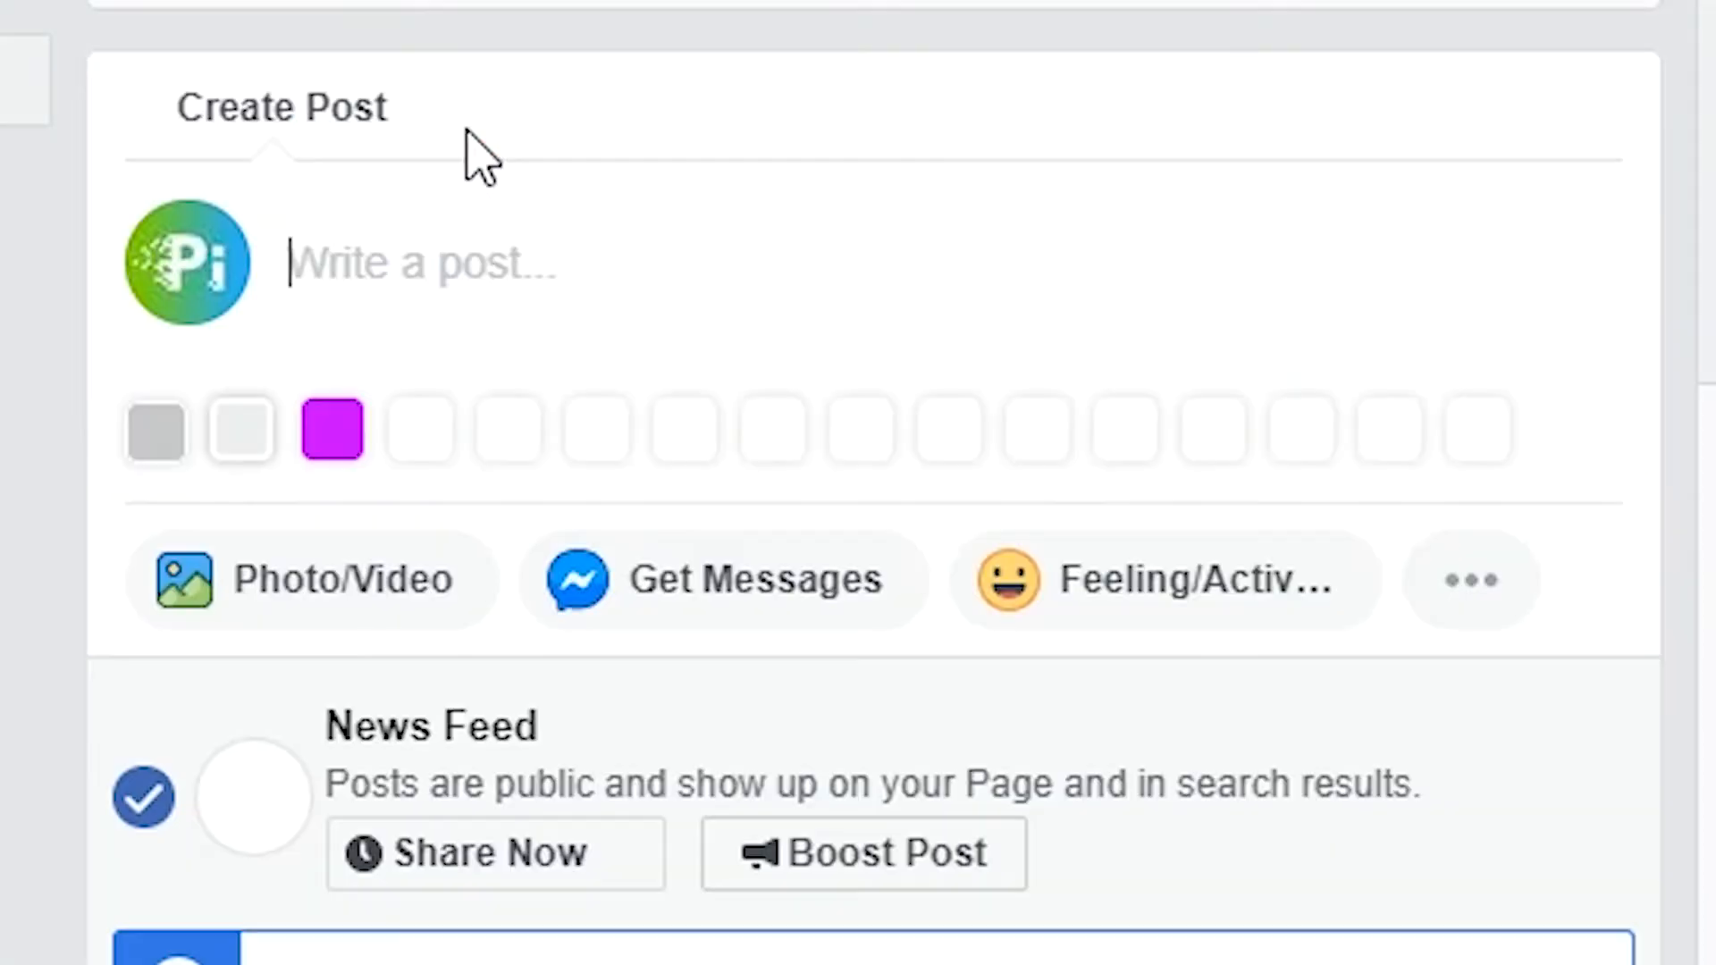
left_click(273, 563)
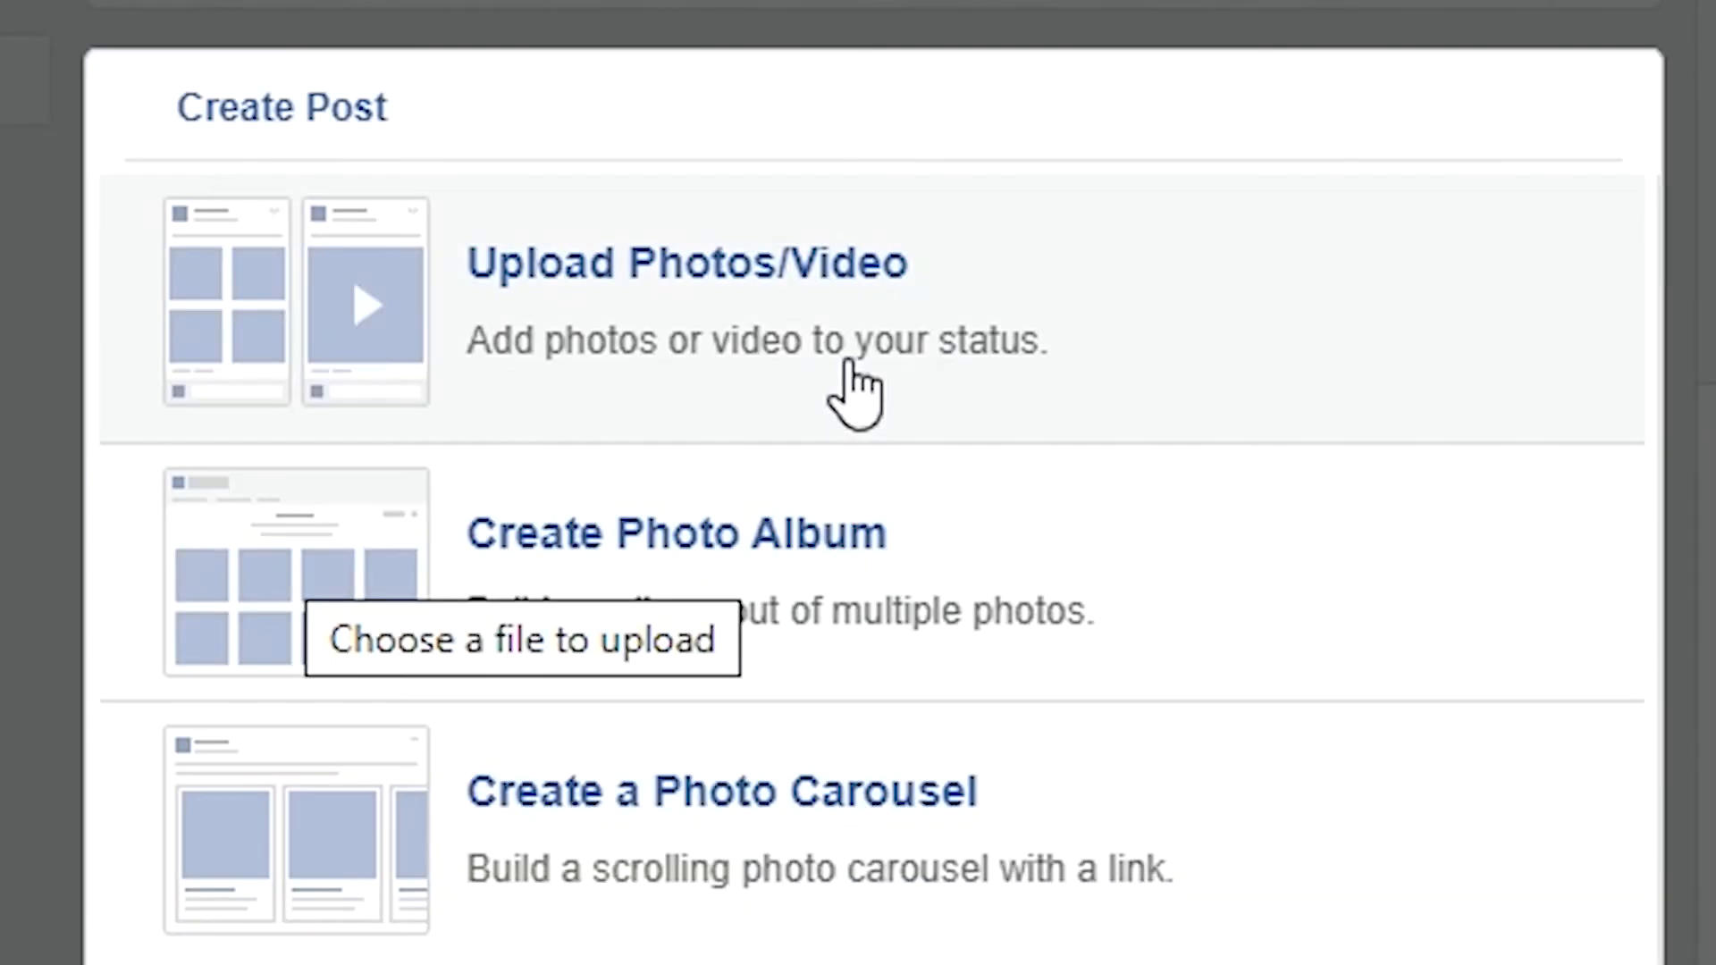
left_click(791, 286)
left_click(259, 442)
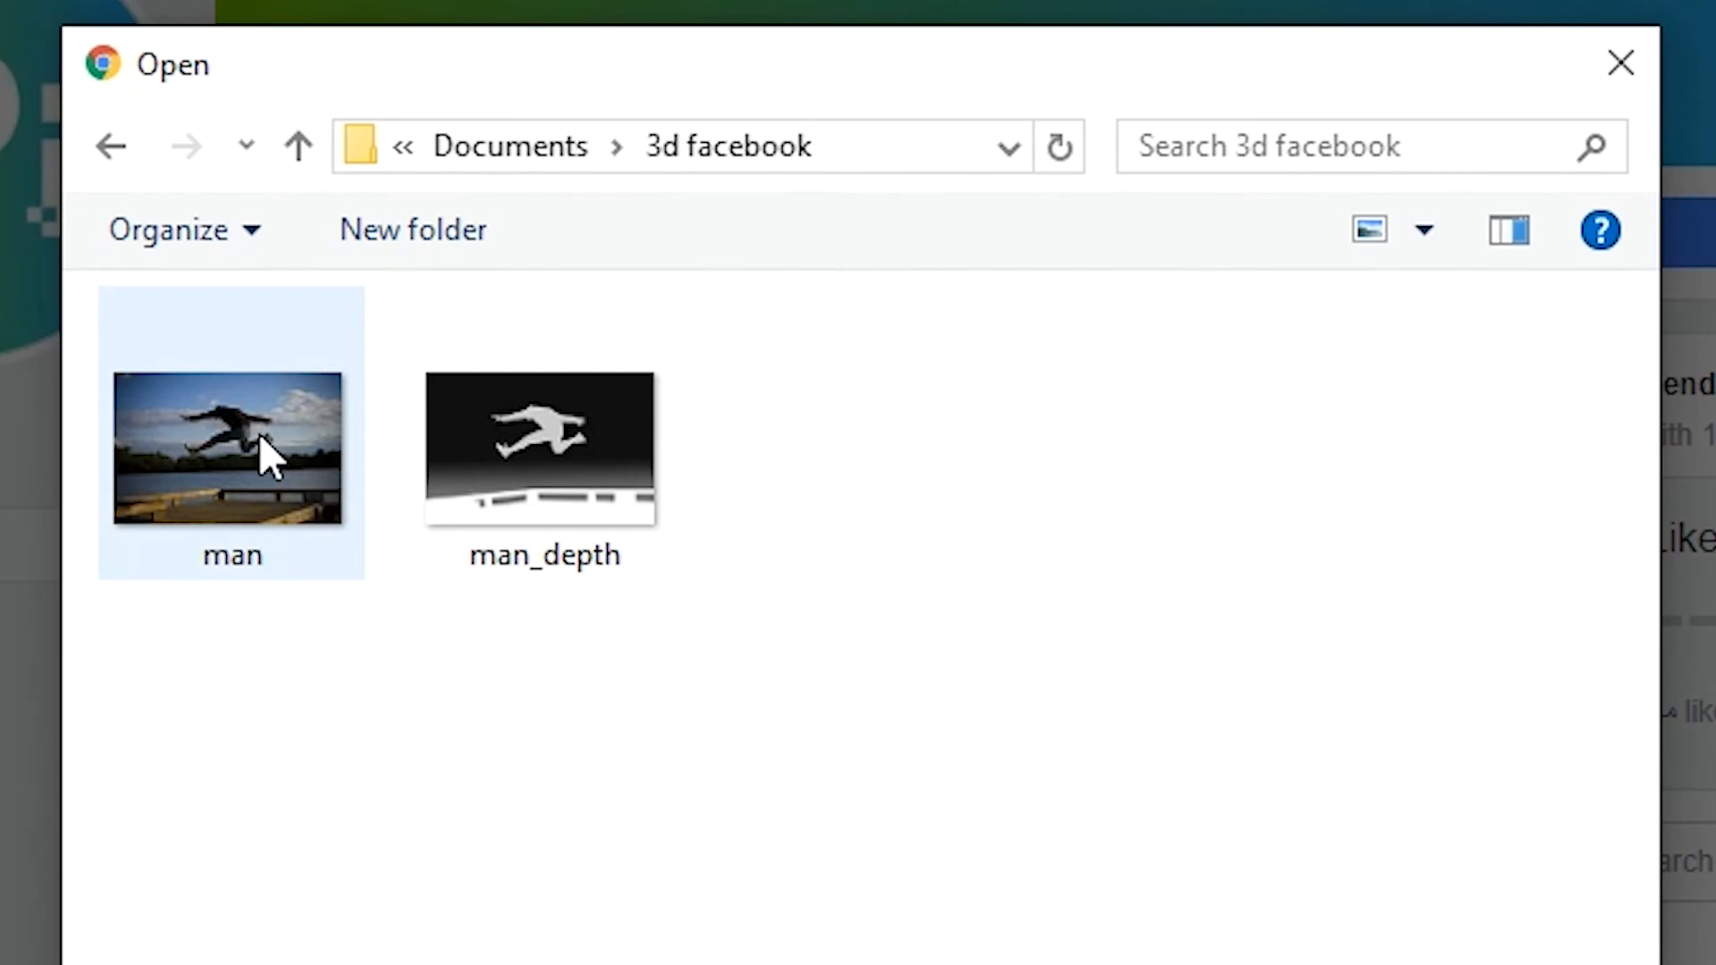
left_click(1239, 874)
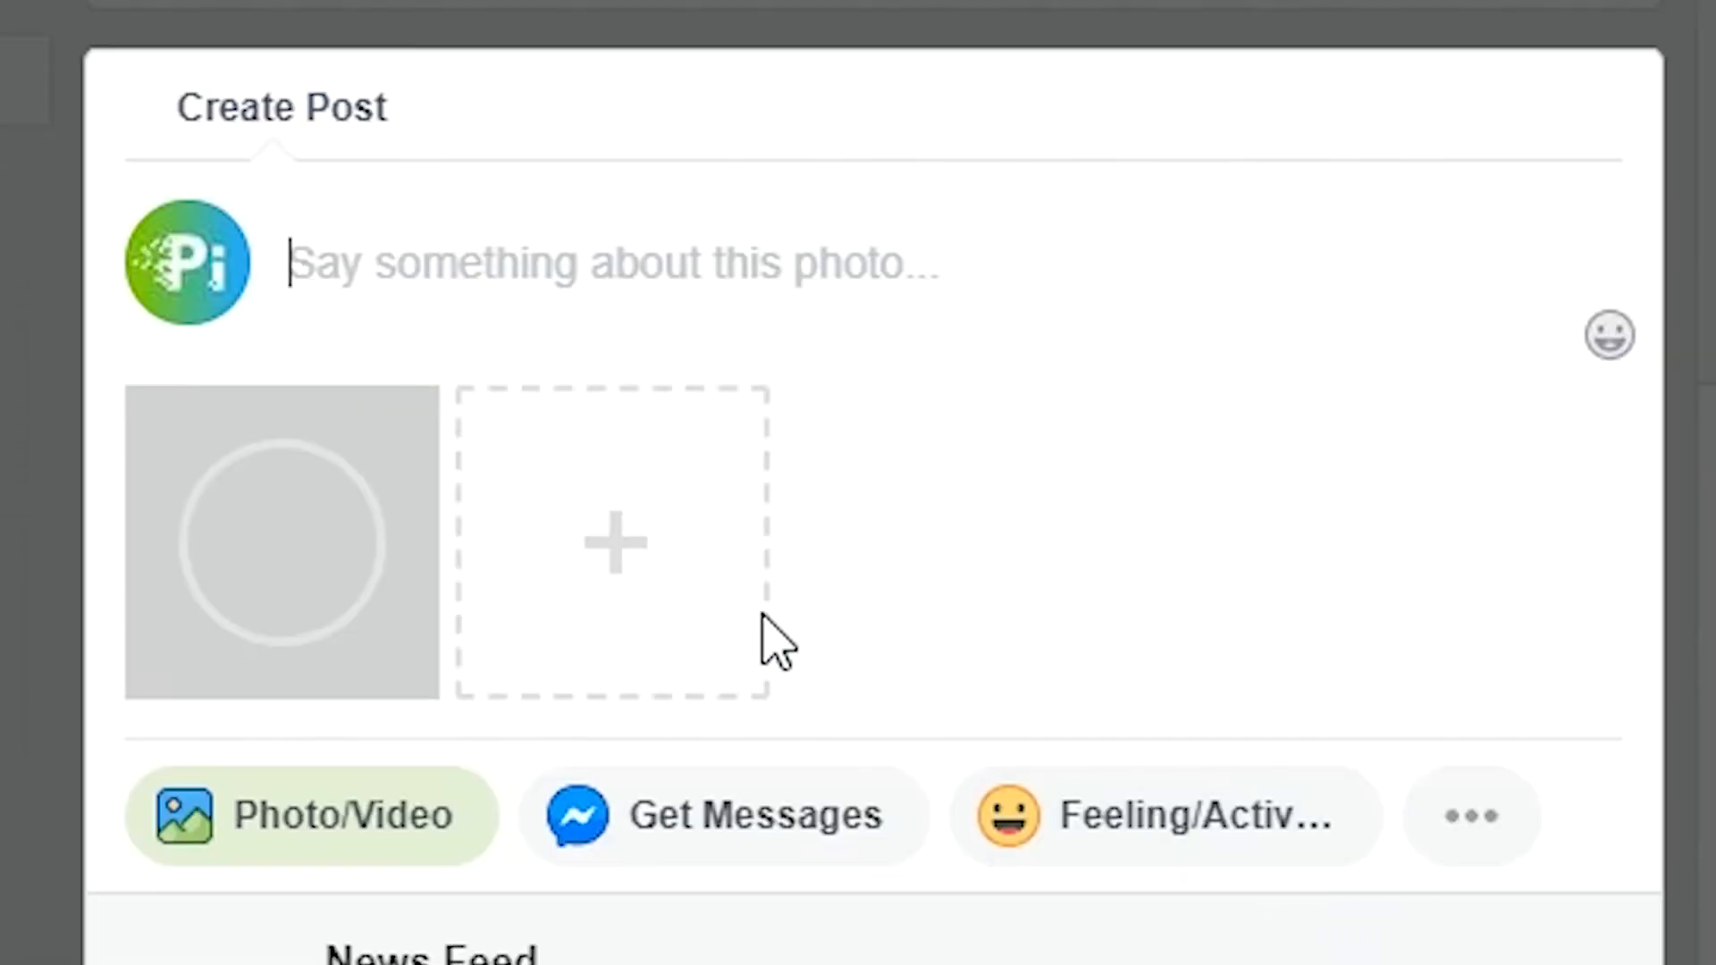
- Add the man_depth image to the same post as the second photo
left_click(613, 555)
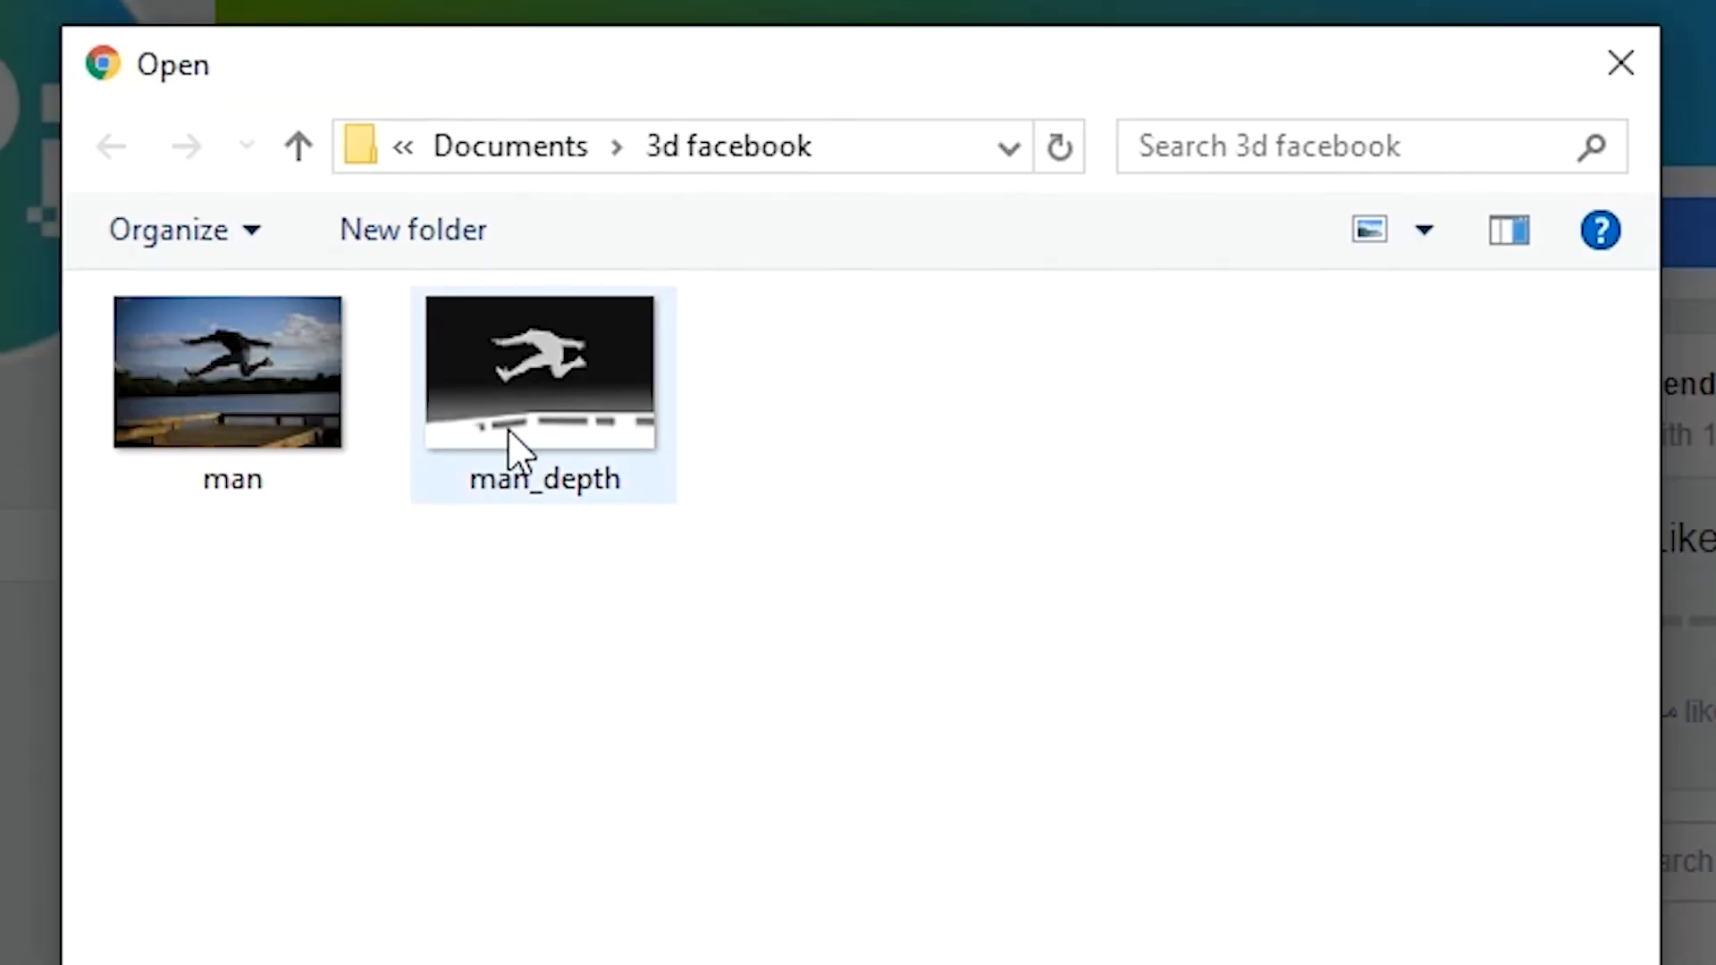
left_click(507, 427)
left_click(1191, 849)
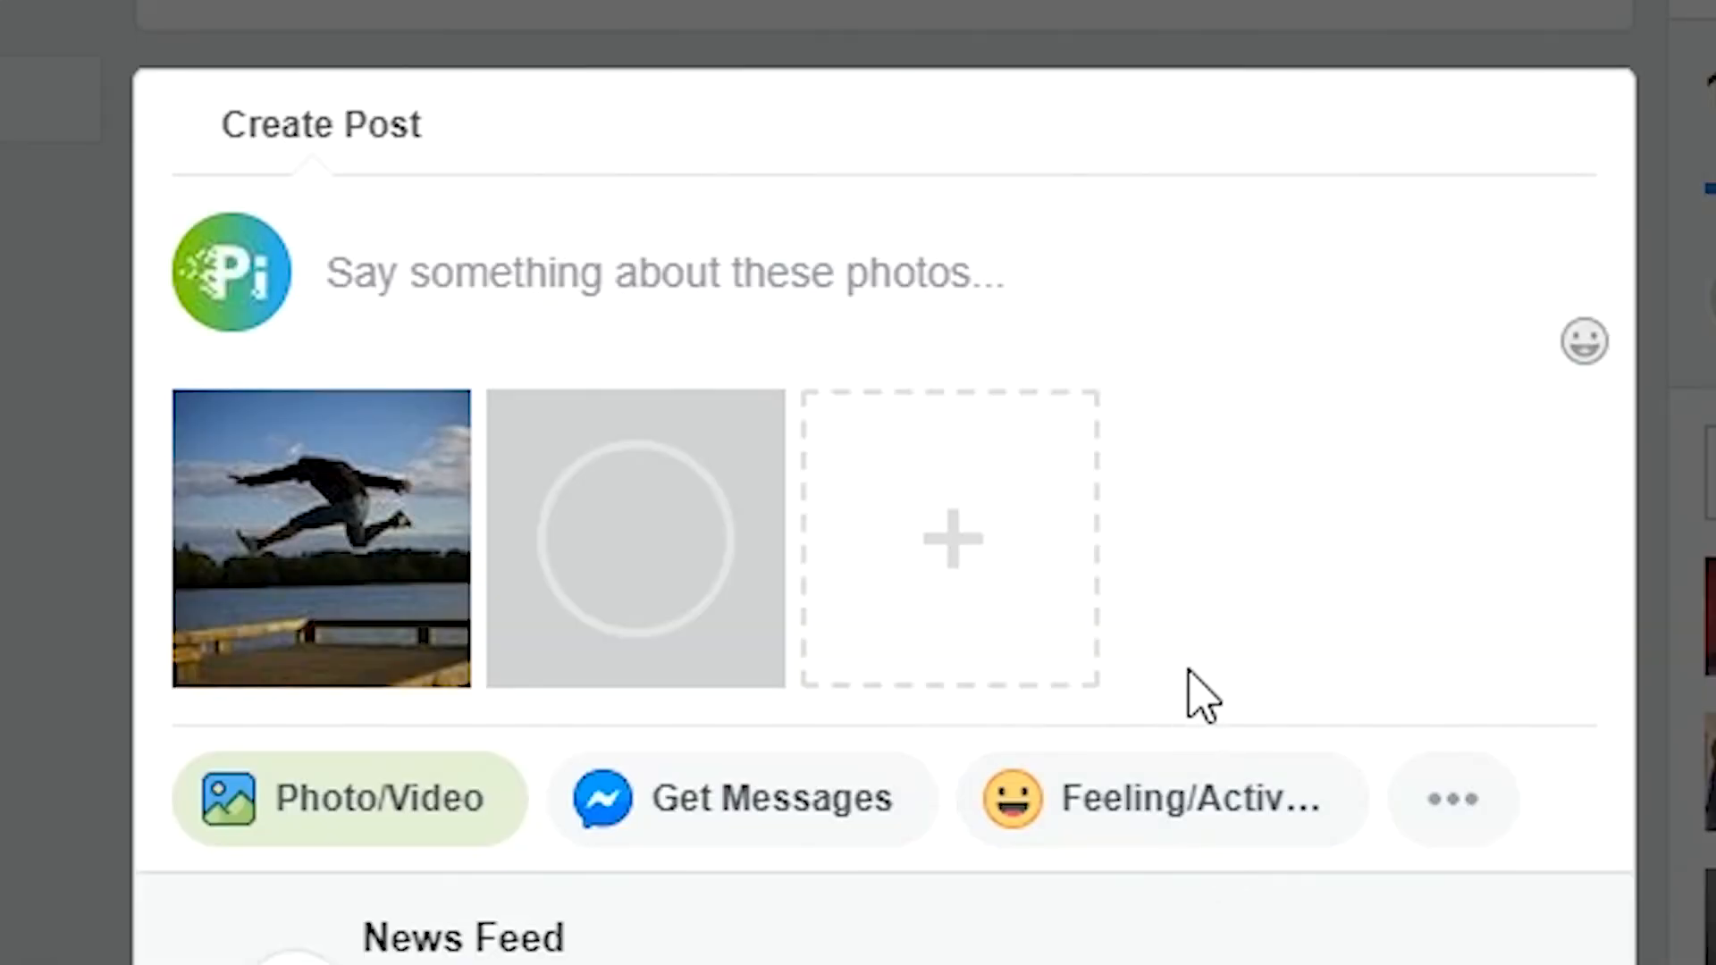